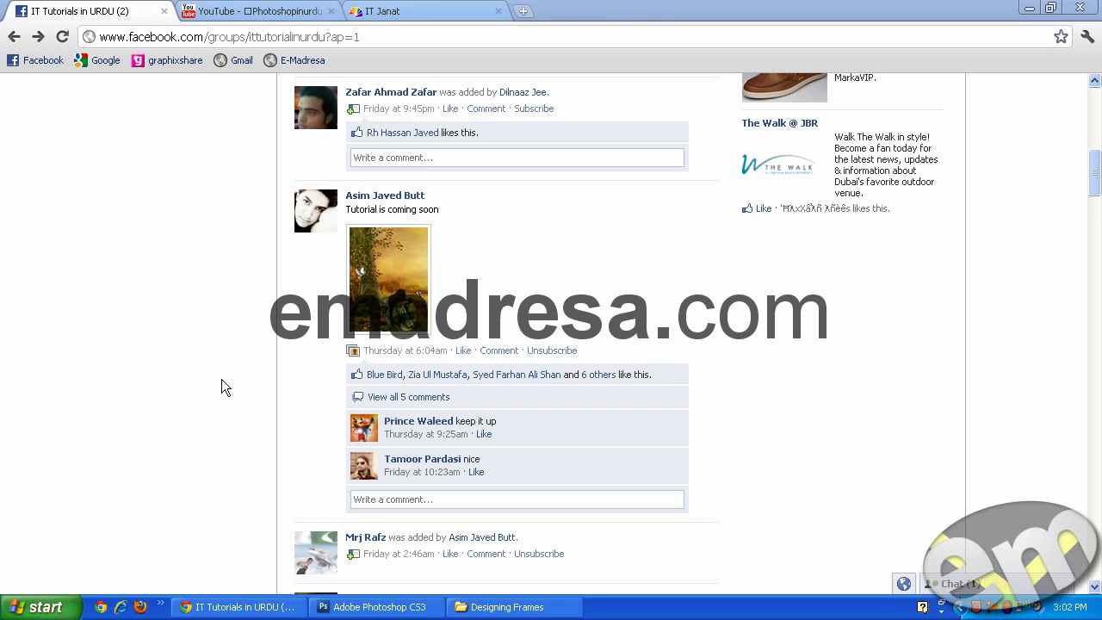
Step: Switch from Chrome to the Designing Frames Explorer window via the taskbar
left_click(517, 607)
Step: Open Designing Frames Final maximized, then browse past Facebook-Ad, image 1 and image 2 to other-Shapes
double_click(217, 138)
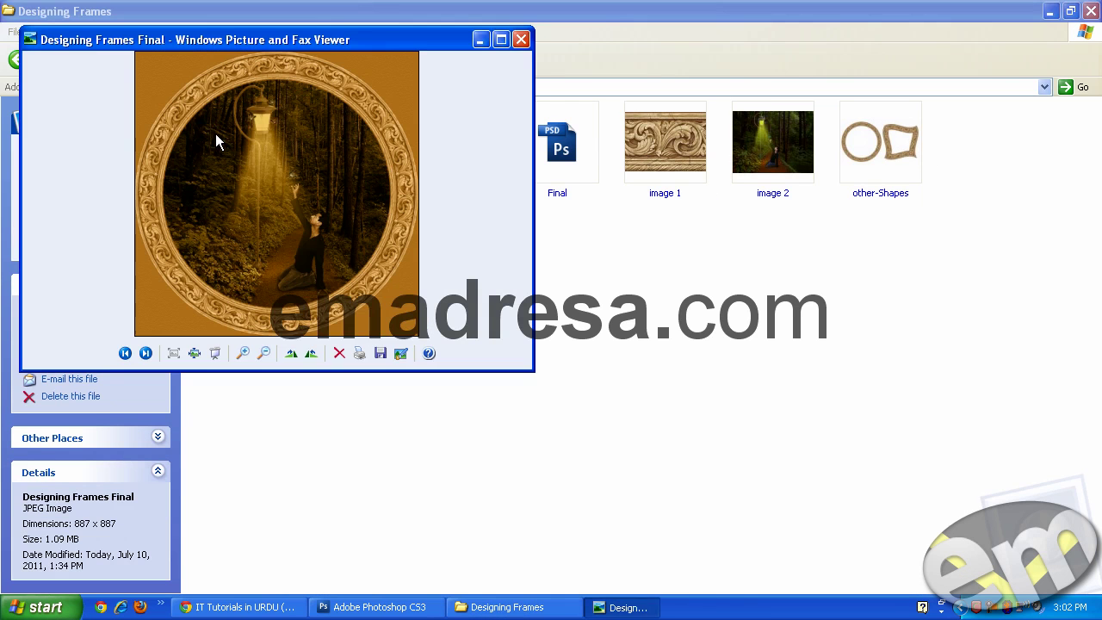
double_click(342, 40)
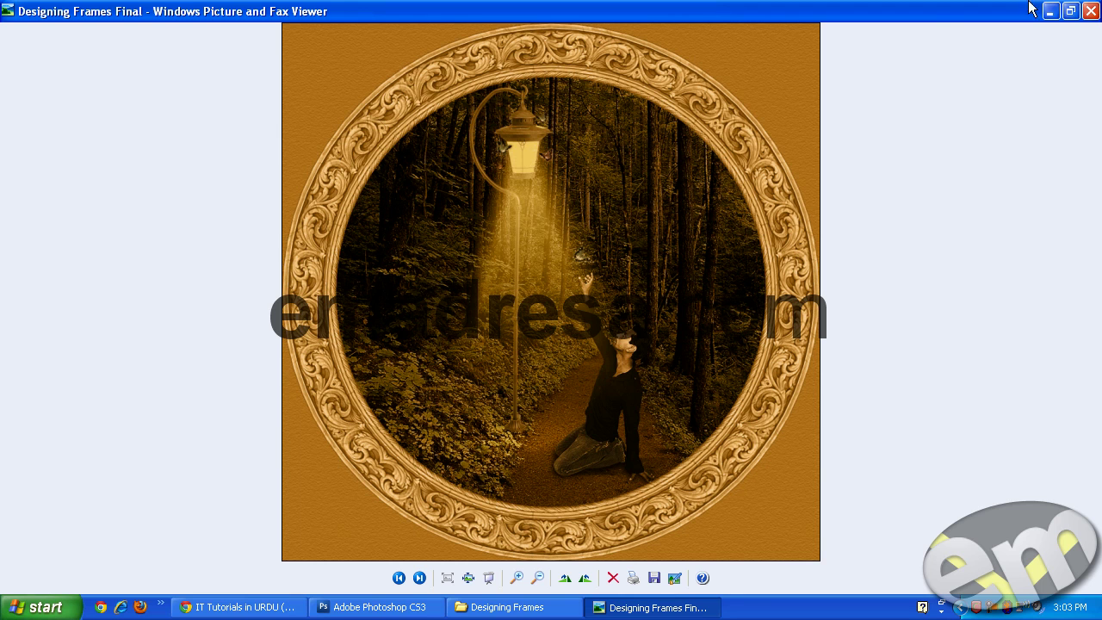
left_click(420, 578)
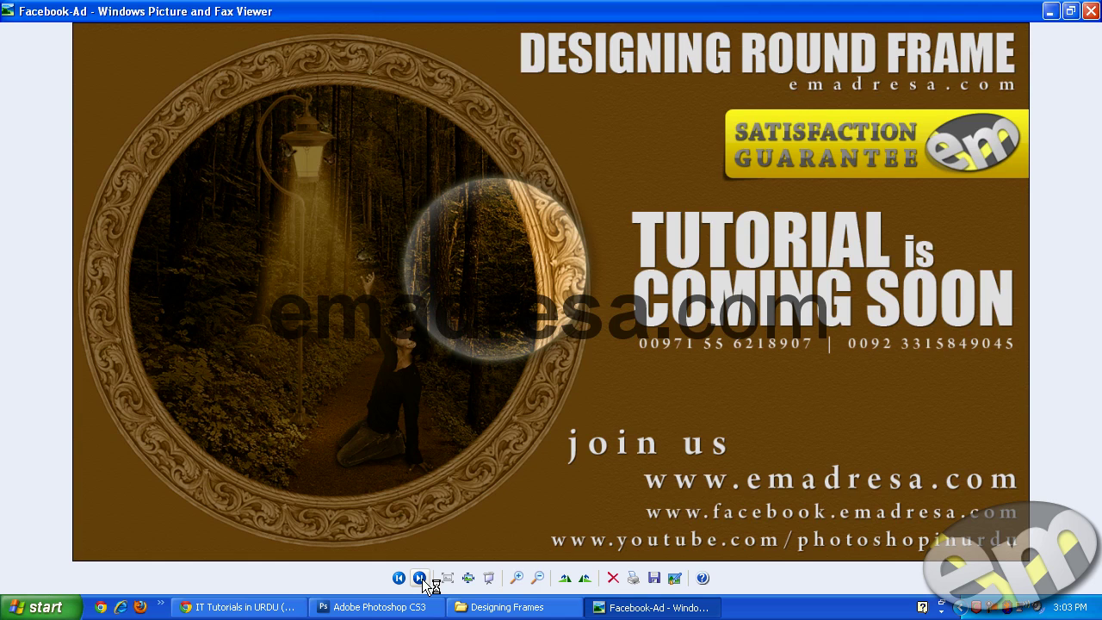
left_click(422, 580)
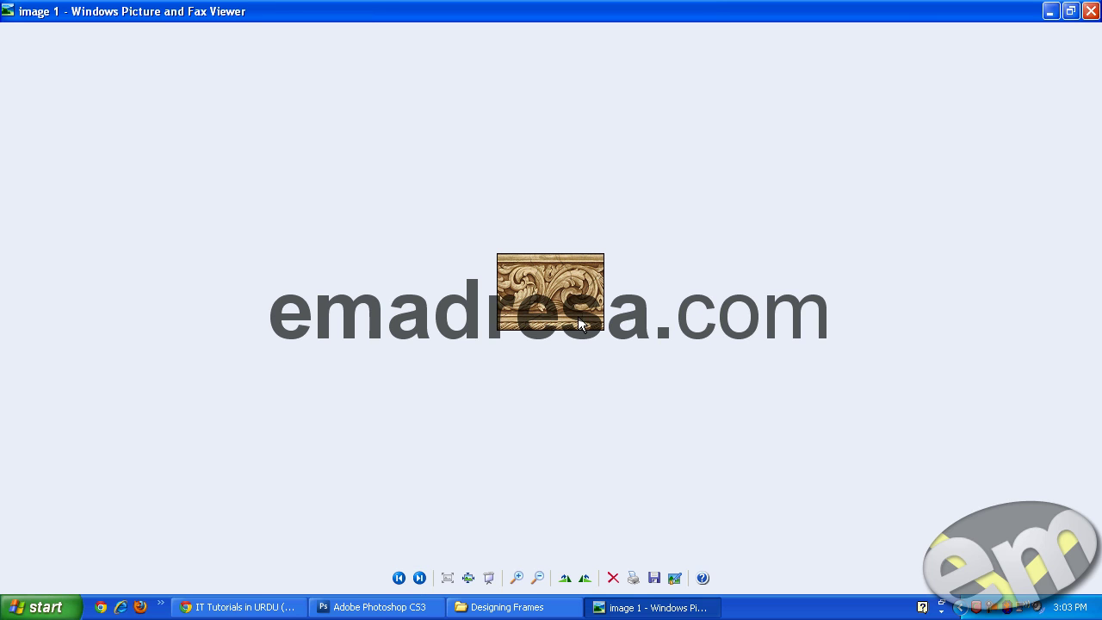
left_click(420, 579)
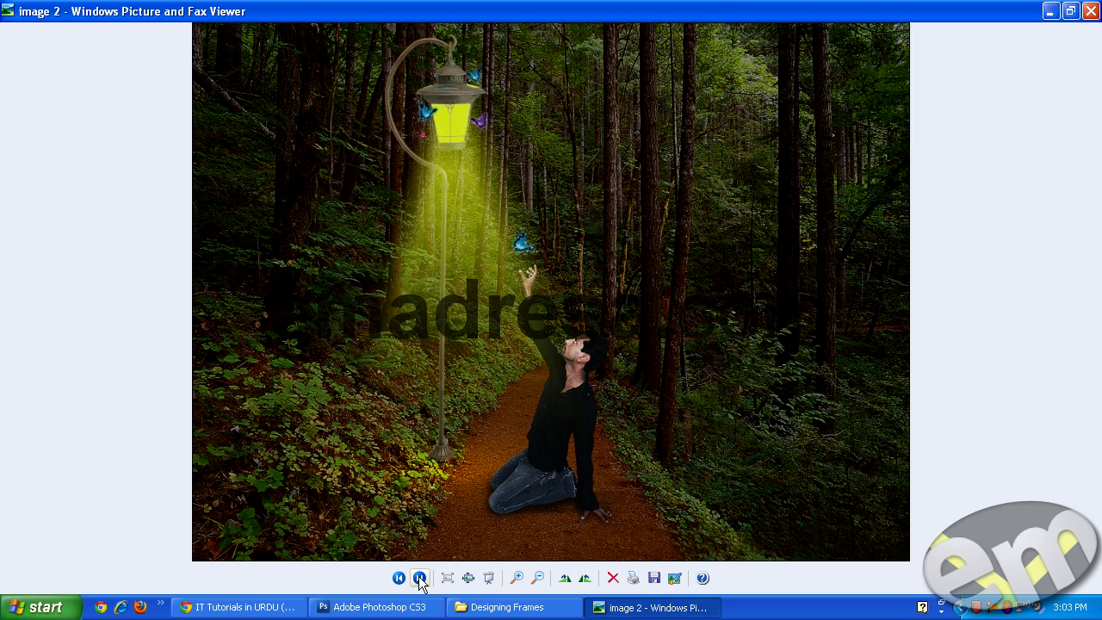
left_click(421, 578)
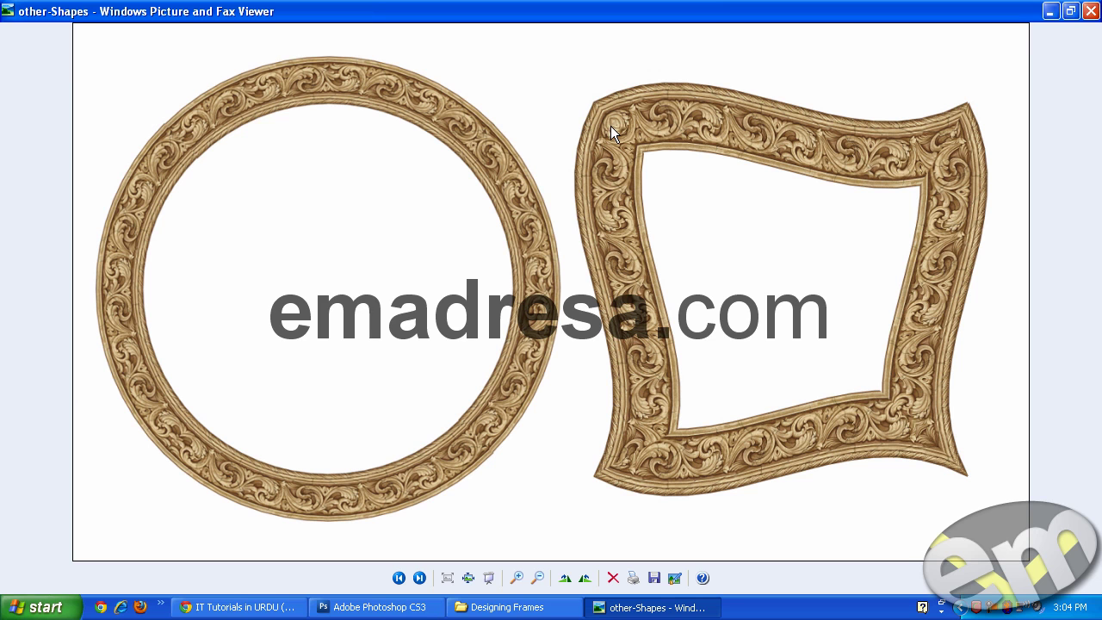
Step: Return to the Designing Frames folder and select the Facebook Ad and Final Photoshop files
left_click(414, 610)
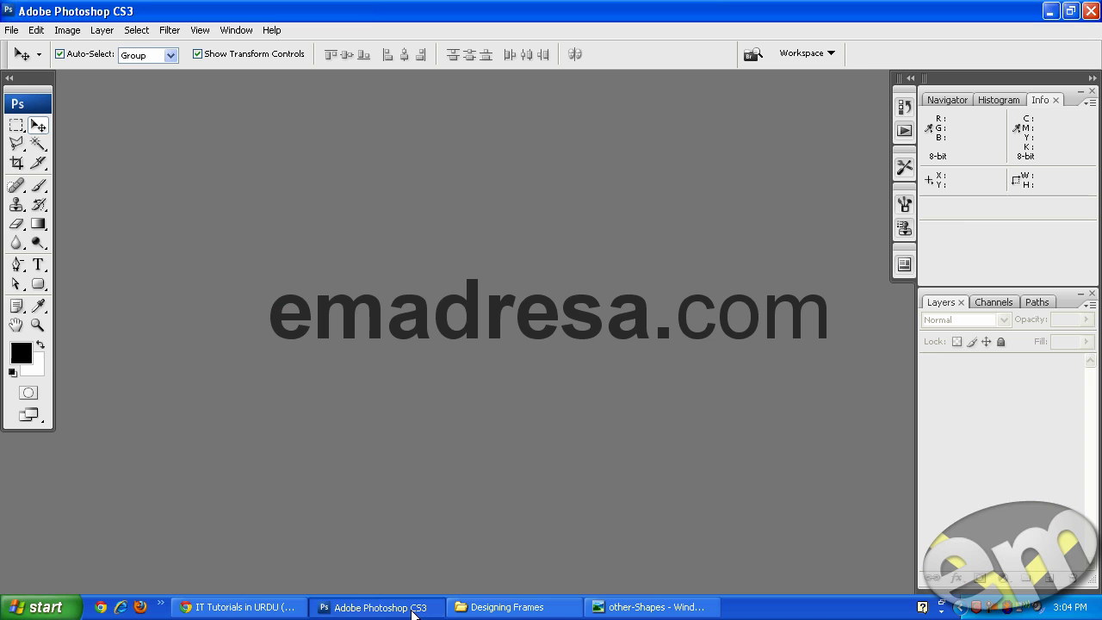
left_click(472, 610)
left_click(464, 443)
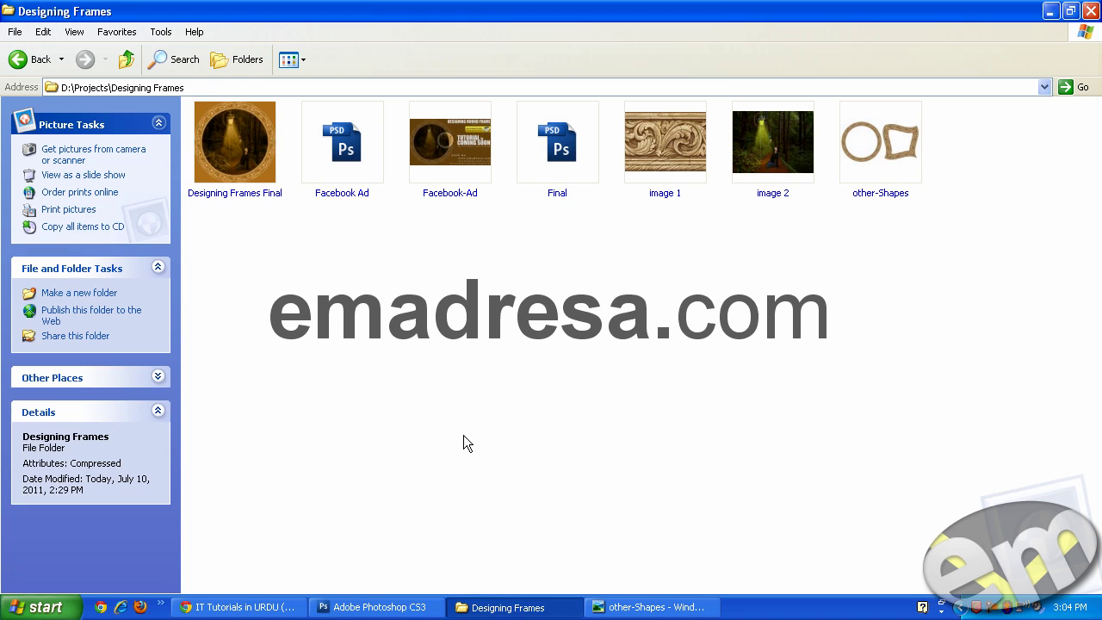
left_click(341, 171)
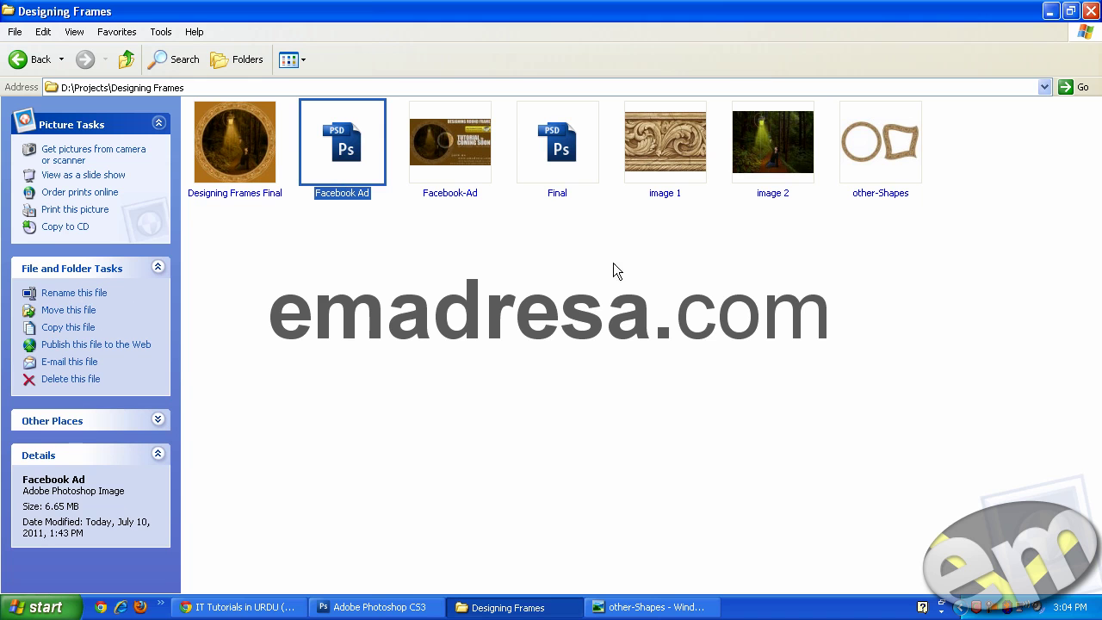
left_click(570, 168)
Step: Preview Designing Frames Final, close the viewer, and select the image 1 file
double_click(234, 129)
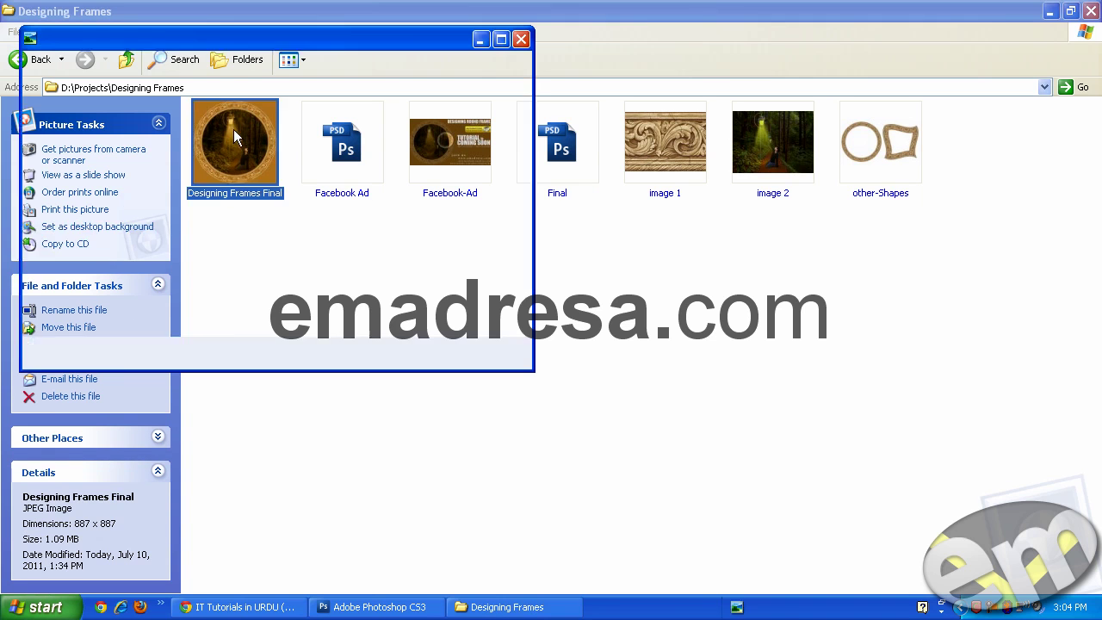
left_click(521, 40)
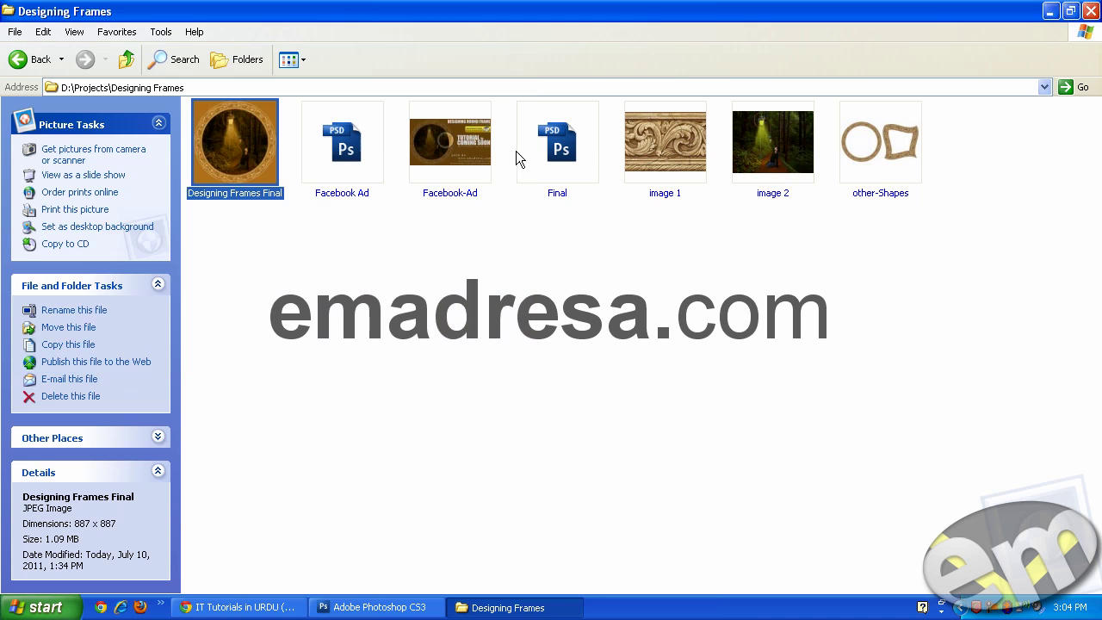
left_click(579, 289)
left_click(640, 164)
Step: Open image 1 in Photoshop, enlarge its window, and convert it from Indexed to RGB Color
mouse_move(640, 160)
left_mouse_down()
mouse_move(413, 406)
mouse_move(412, 328)
left_mouse_up()
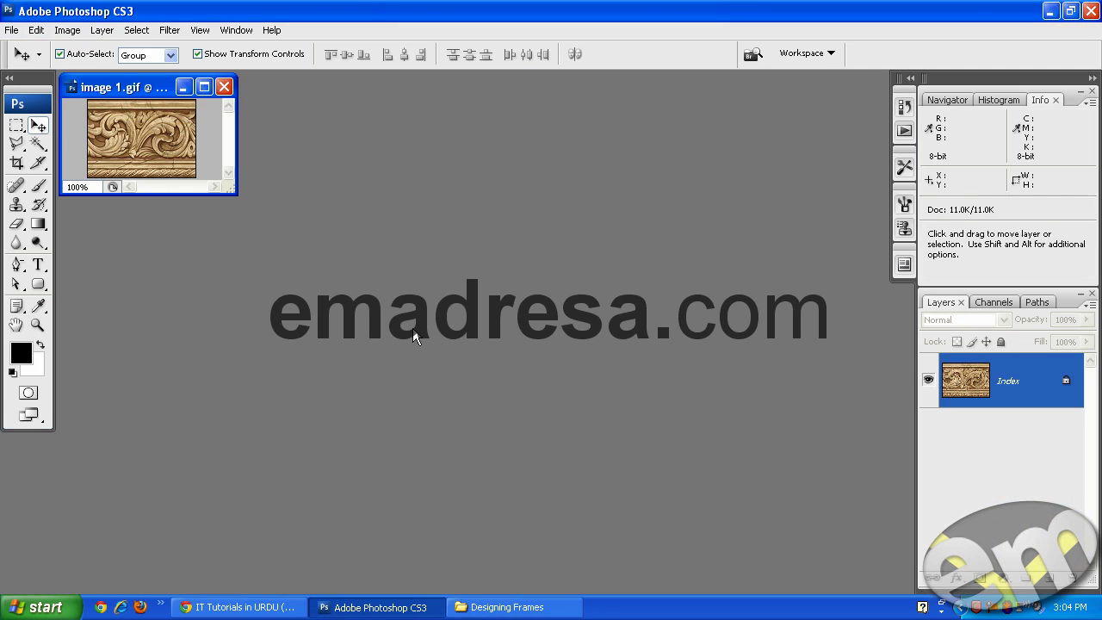
left_click_drag(232, 191, 402, 348)
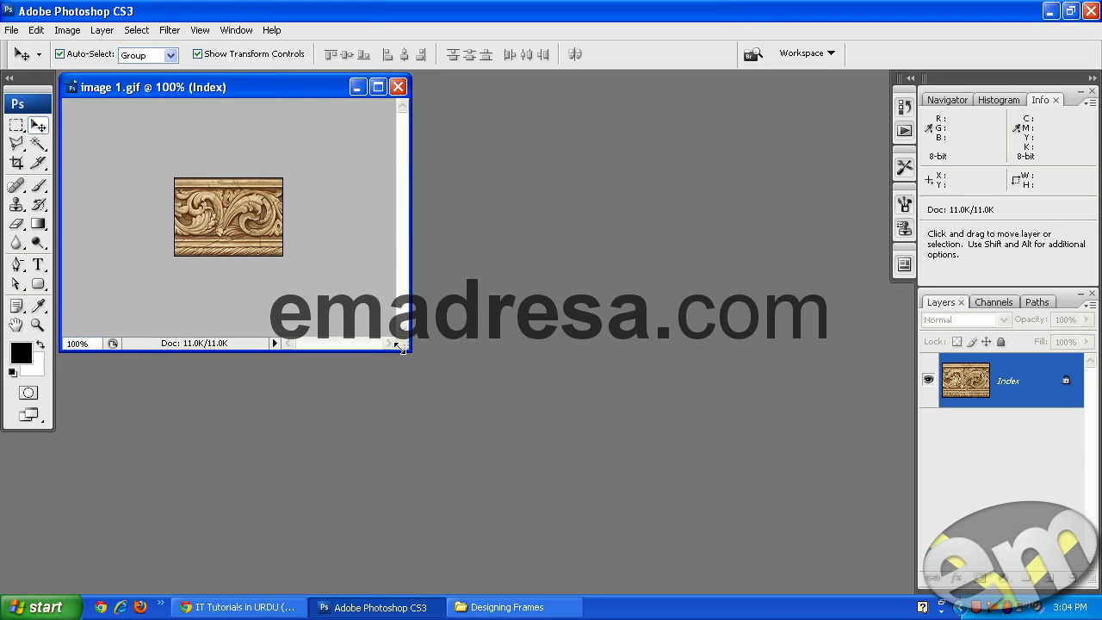
left_click(67, 30)
mouse_move(76, 50)
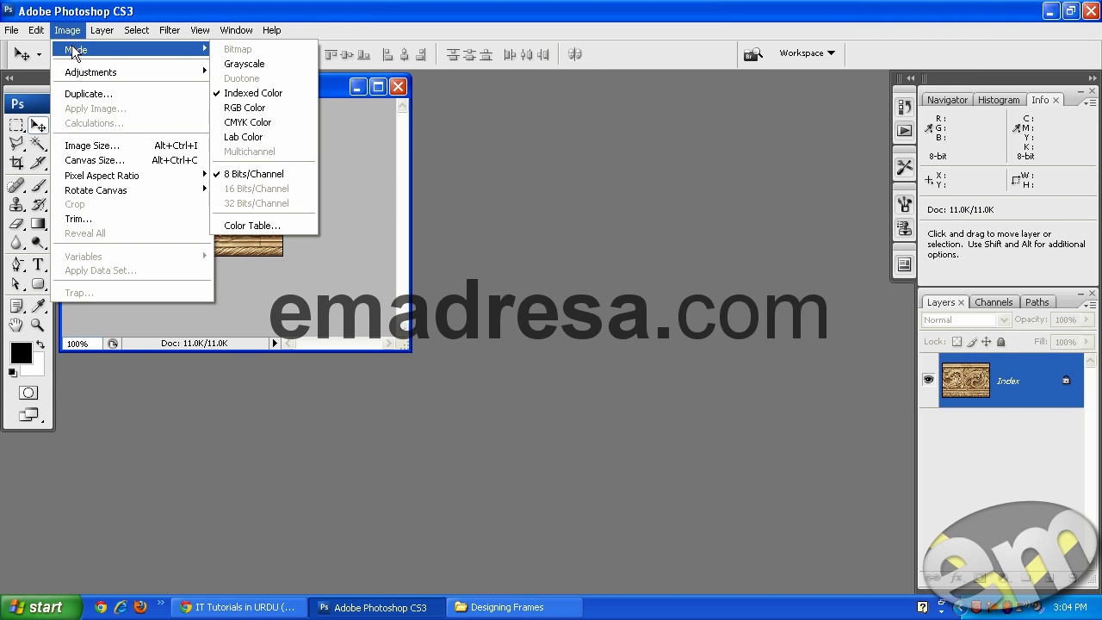
left_click(263, 108)
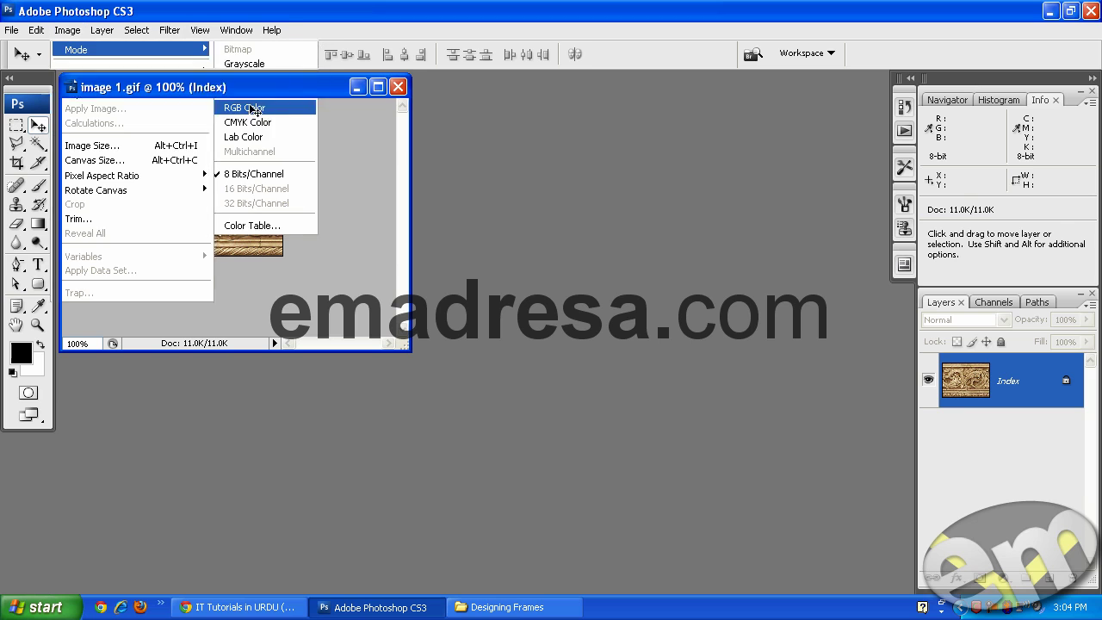
Step: Set up a new 2000 × 2000 pixel document at 72 ppi
left_click(11, 29)
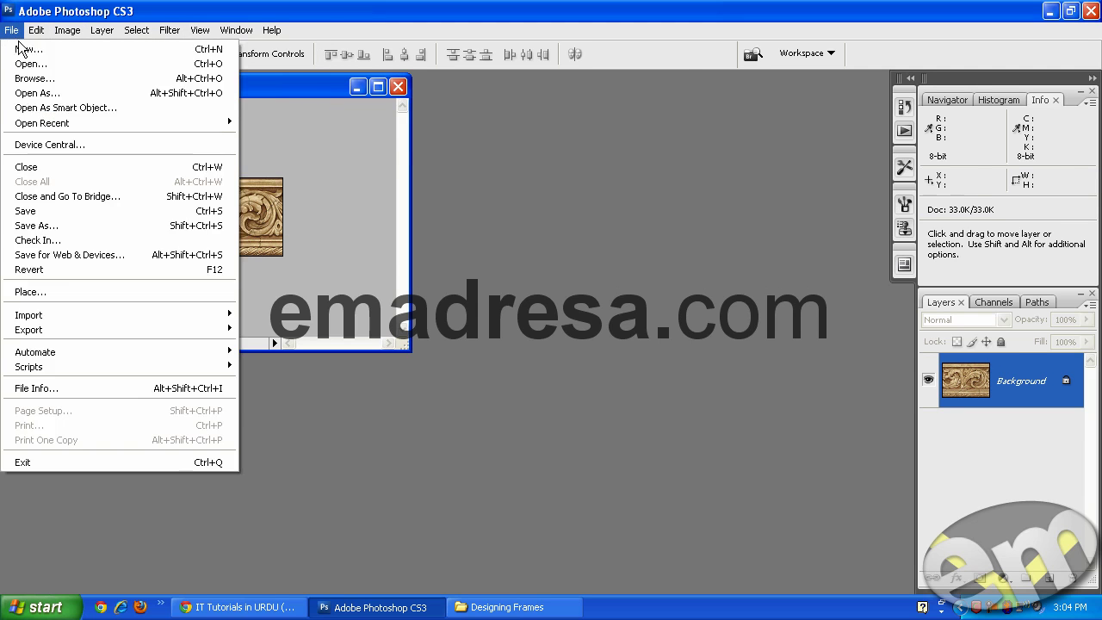
left_click(26, 46)
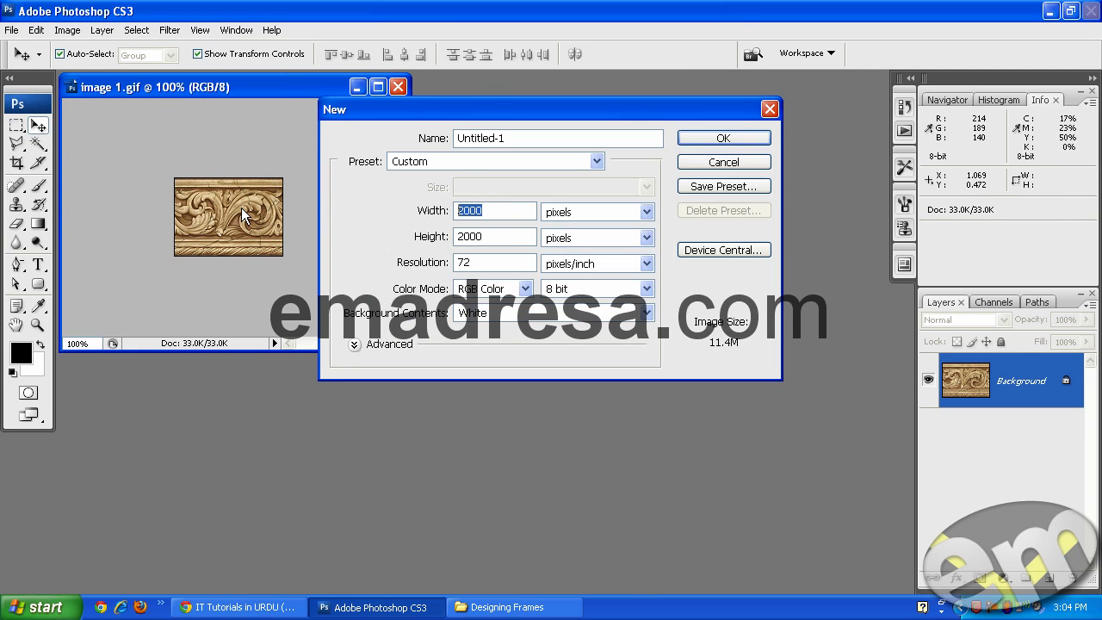
key("Tab")
key("Tab")
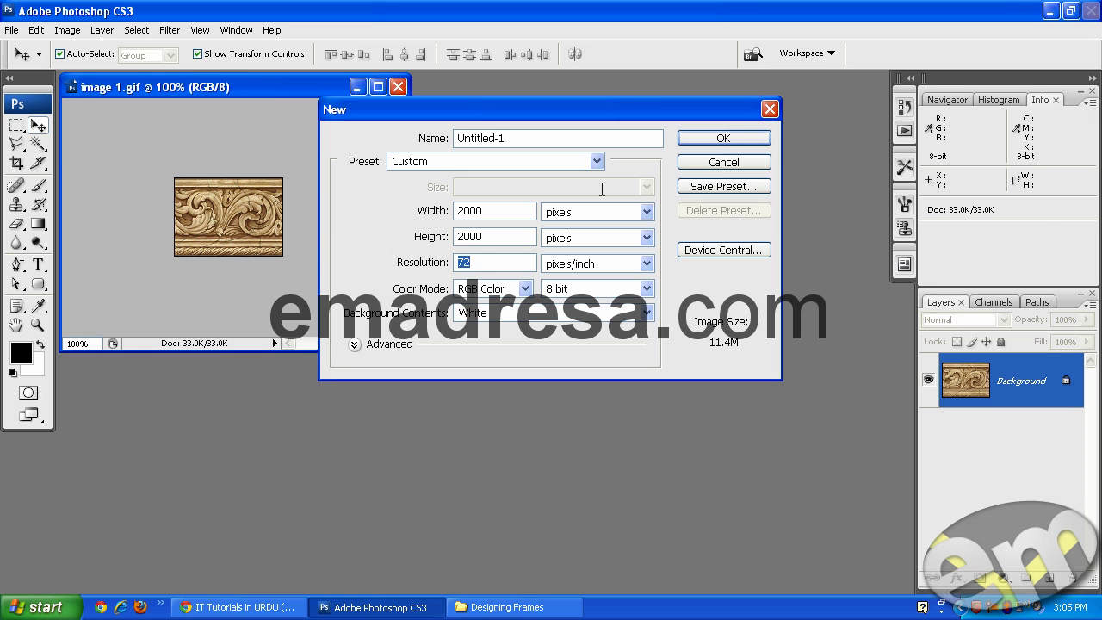
Step: Create the blank document, drag the ornament in as Layer 1, and close image 1 without saving
left_click(758, 140)
left_click_drag(329, 88, 688, 86)
left_click(255, 206)
mouse_move(245, 203)
left_mouse_down()
mouse_move(537, 207)
mouse_move(527, 203)
left_mouse_up()
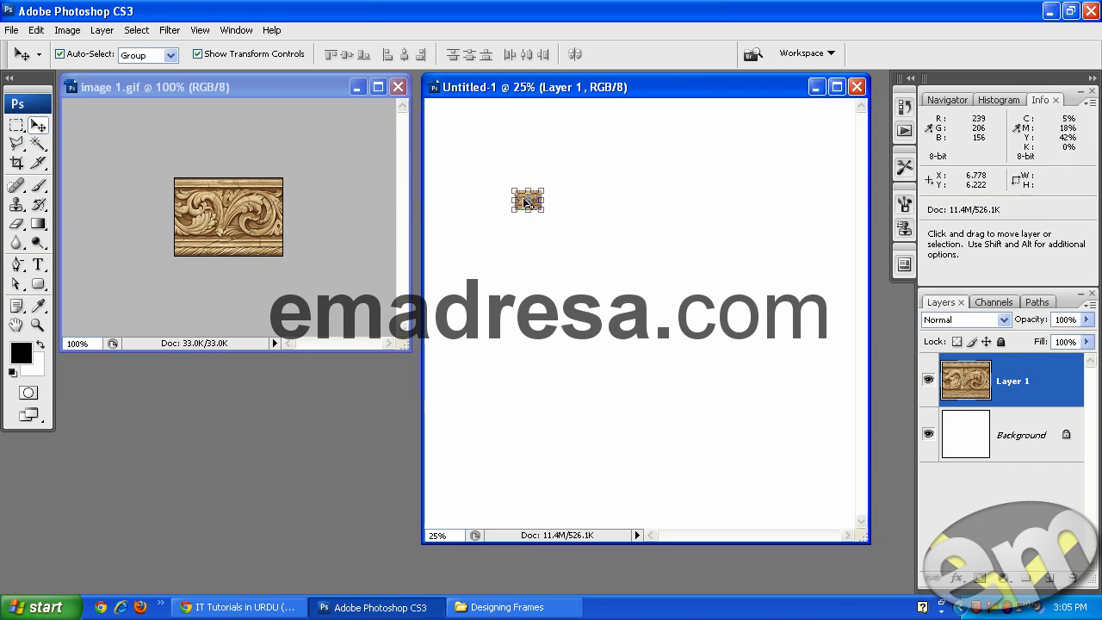
left_click(395, 102)
left_click(397, 87)
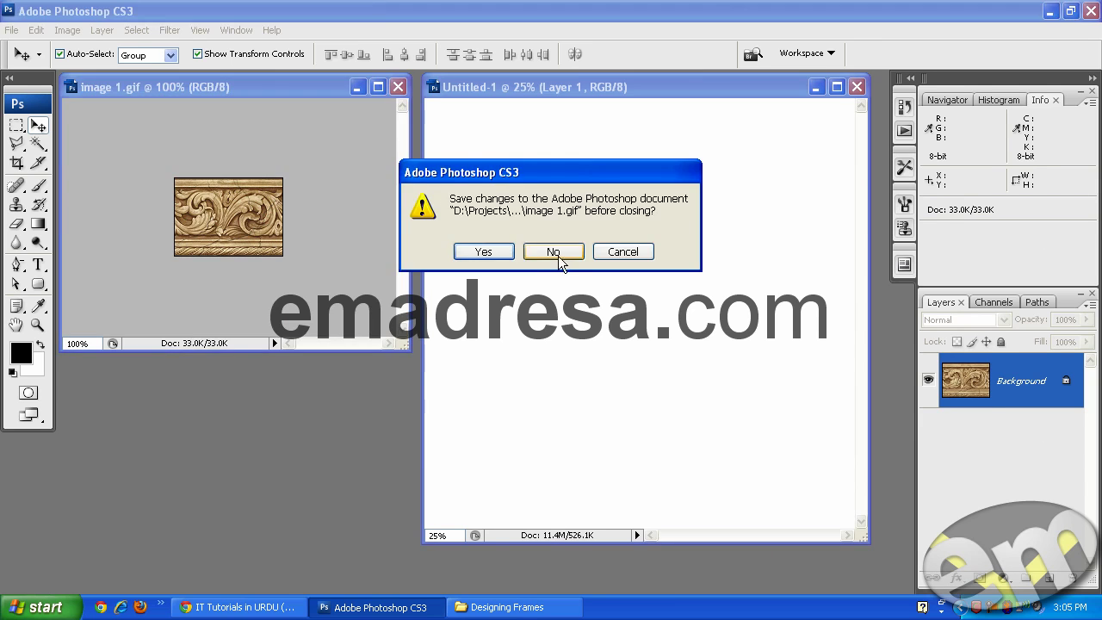
left_click(553, 251)
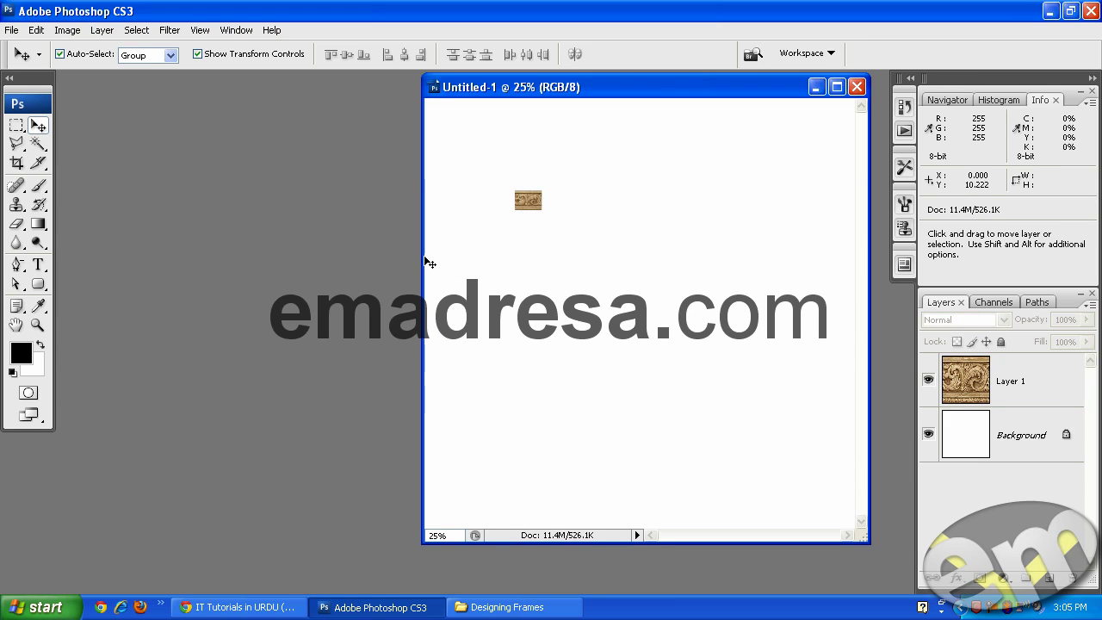
Step: Enlarge the Untitled-1 document window and view it at 100%
left_click_drag(423, 259, 63, 256)
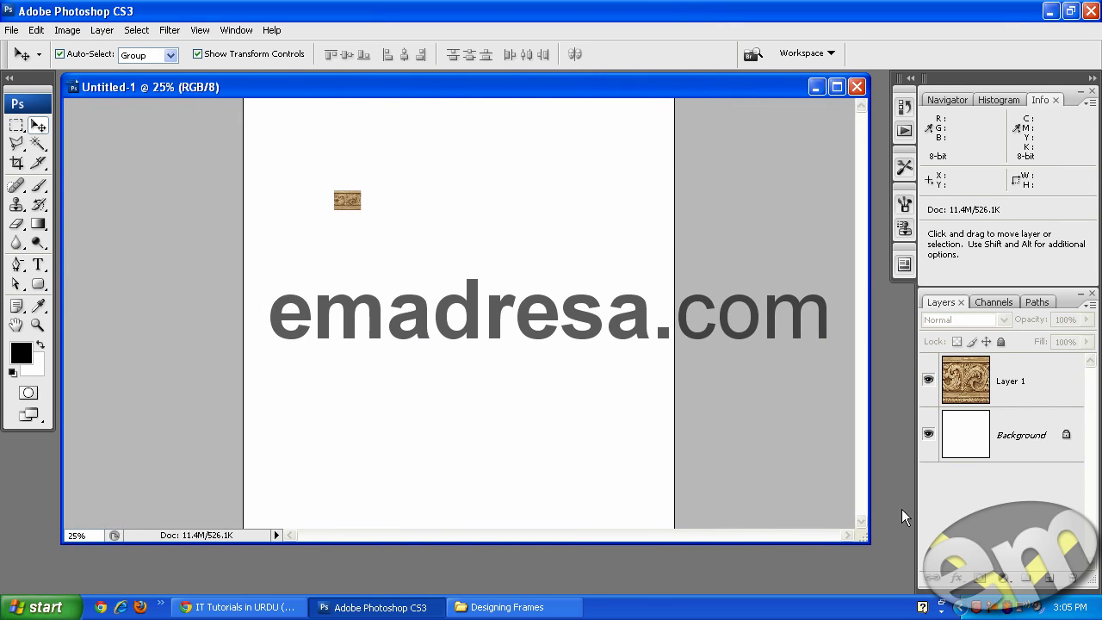
left_click_drag(870, 508, 909, 501)
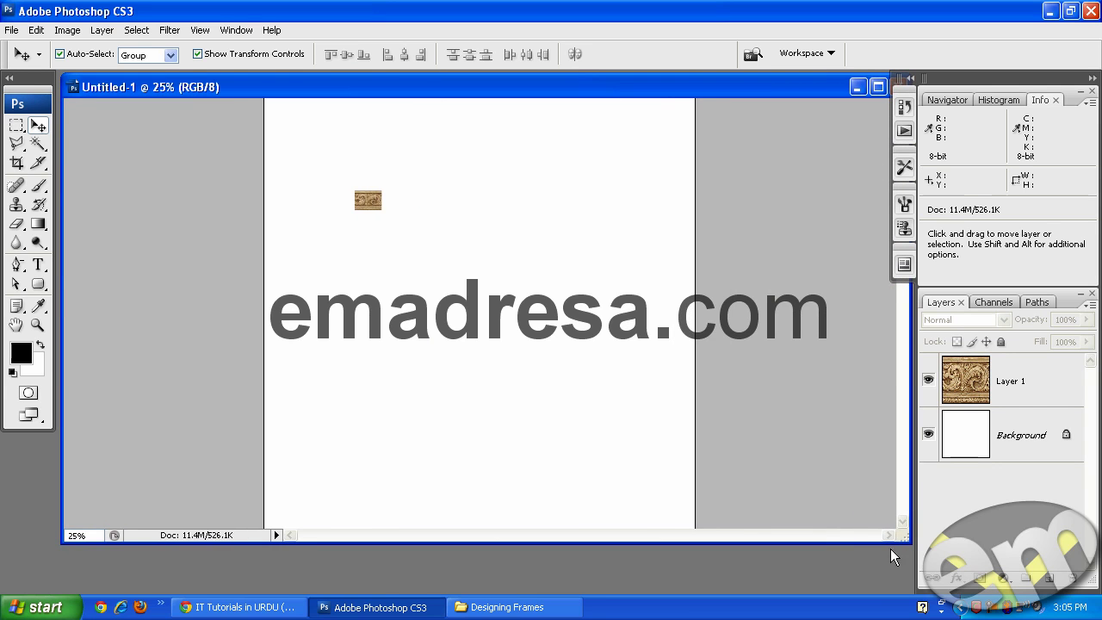
left_click_drag(892, 557, 893, 600)
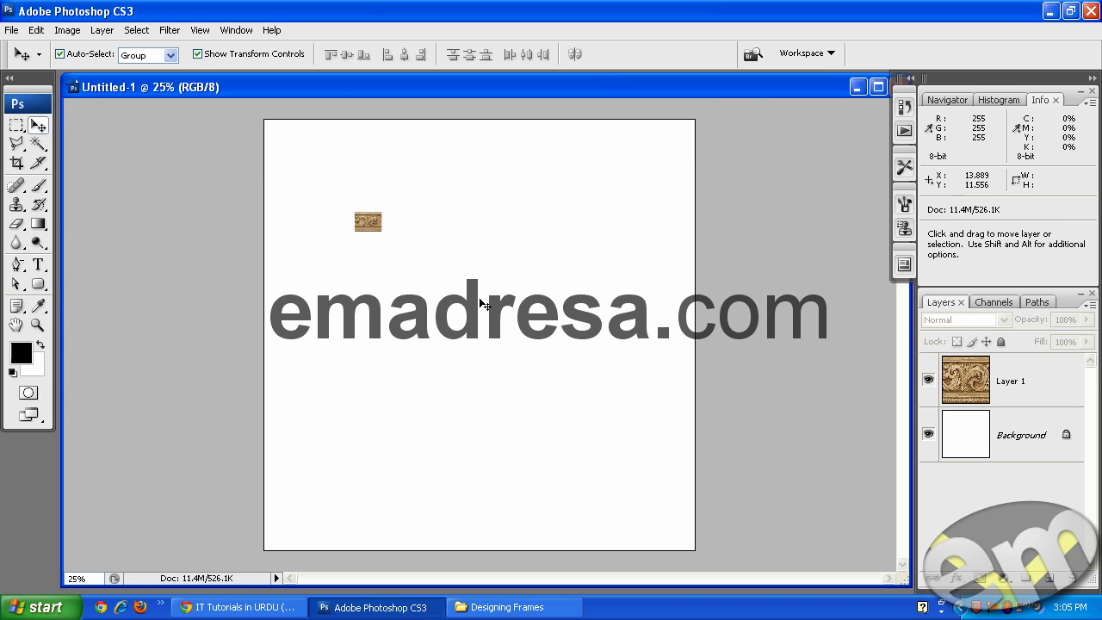
left_click(38, 325)
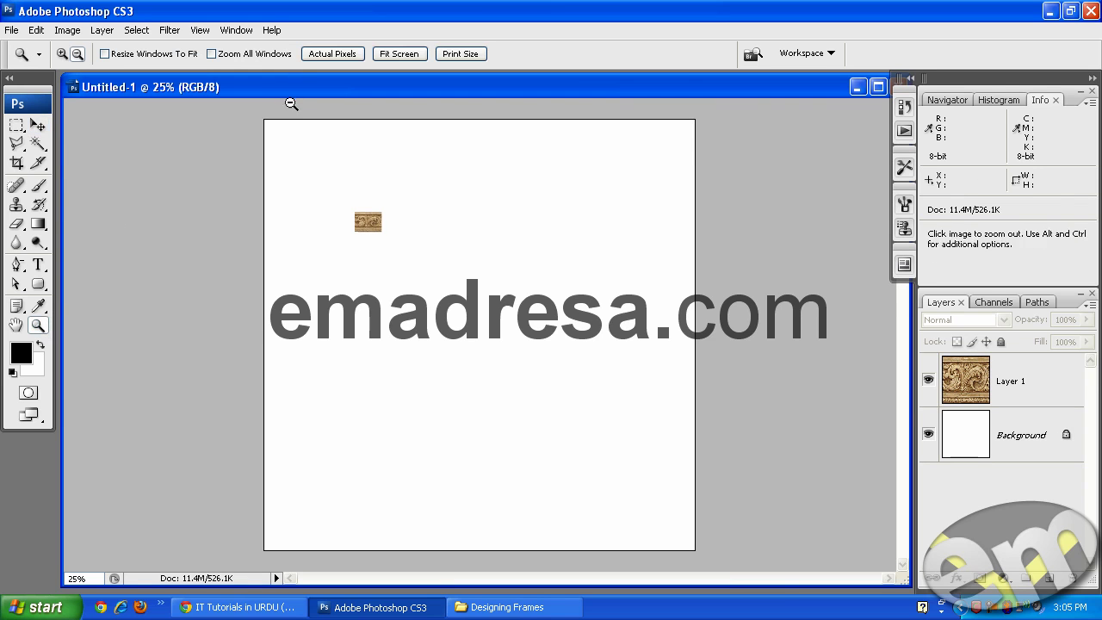
left_click(310, 57)
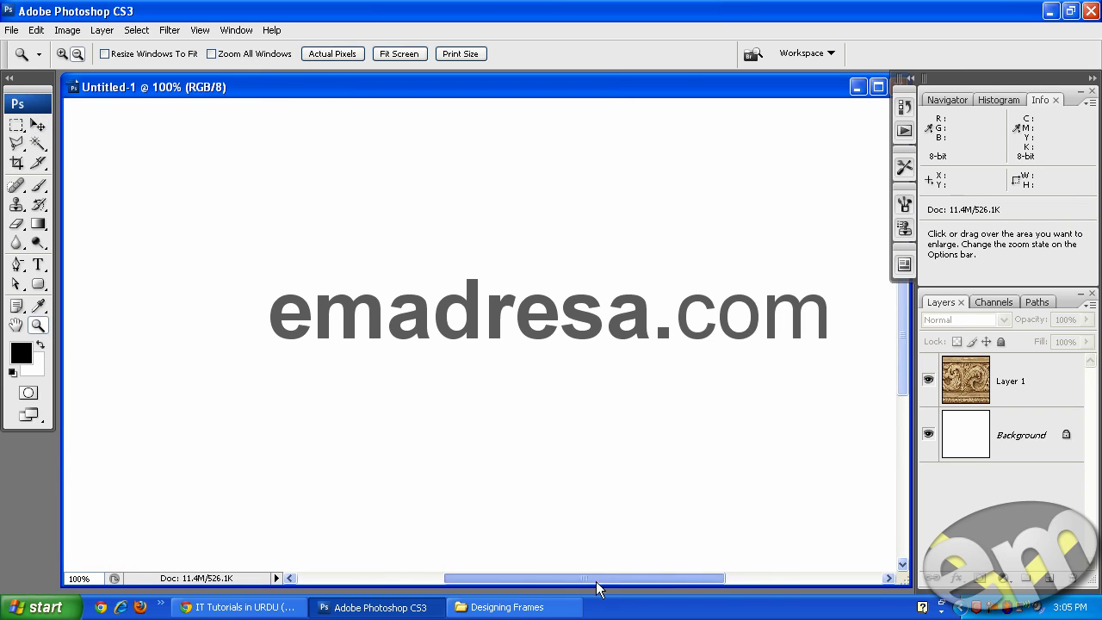
mouse_move(517, 577)
left_mouse_down()
mouse_move(488, 578)
mouse_move(502, 592)
left_mouse_up()
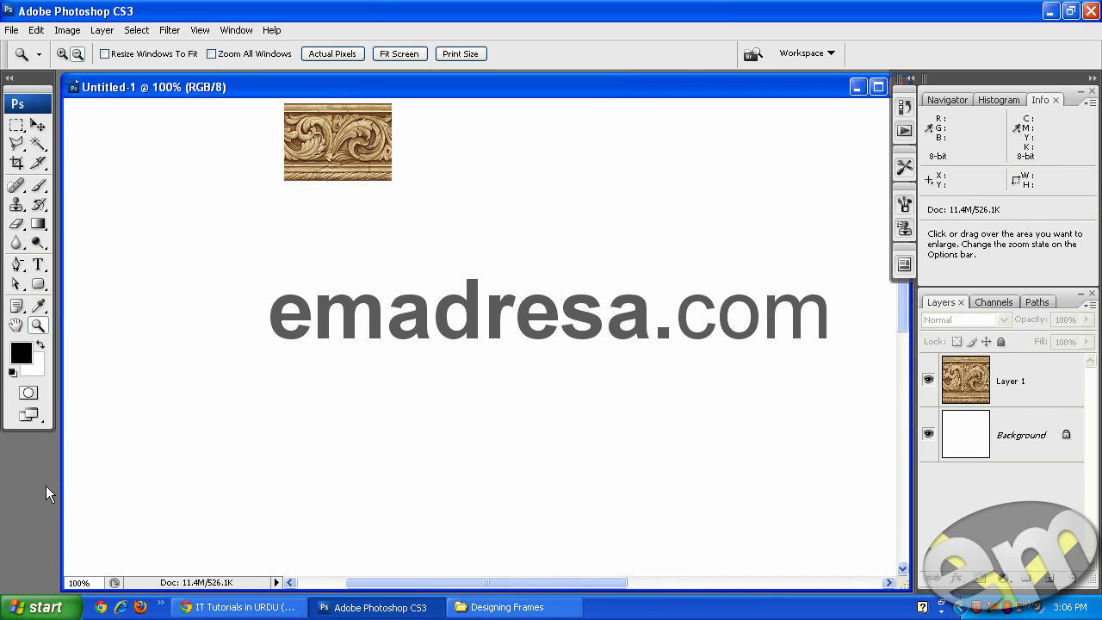
left_click_drag(61, 497, 57, 482)
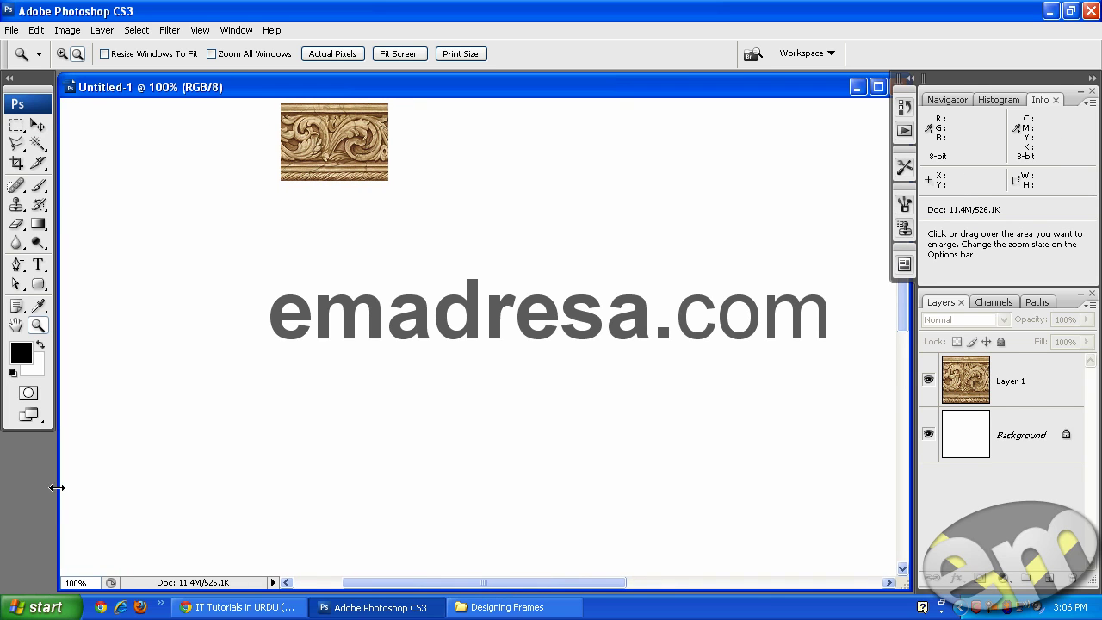
Step: Move the ornament to the top-left and Alt-drag a copy toward the canvas centre
left_click(38, 125)
mouse_move(327, 267)
left_mouse_down()
mouse_move(254, 172)
mouse_move(236, 200)
left_mouse_up()
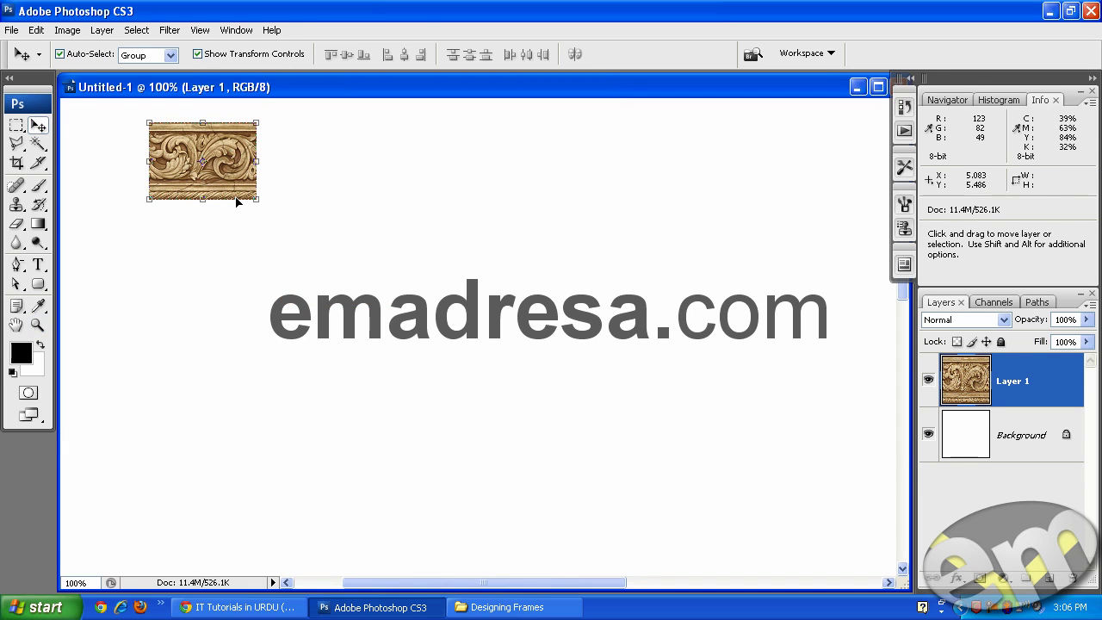
key("alt")
mouse_move(223, 149)
left_mouse_down()
mouse_move(433, 263)
mouse_move(485, 270)
left_mouse_up()
left_click_drag(204, 165, 145, 158)
left_click_drag(513, 320, 495, 340)
left_click(159, 161)
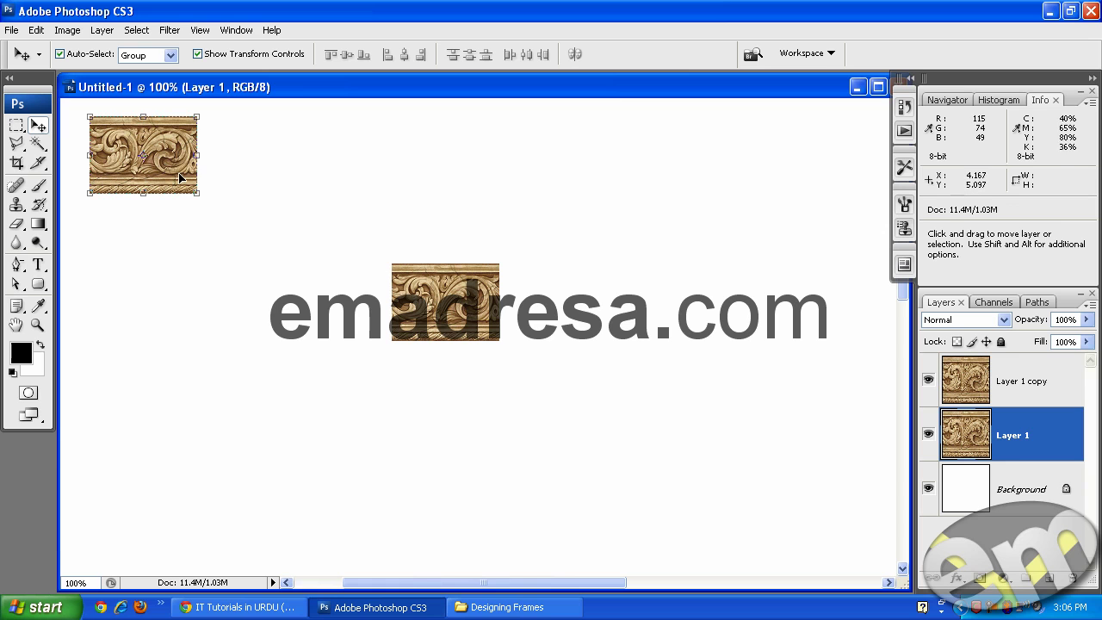
left_click(479, 326)
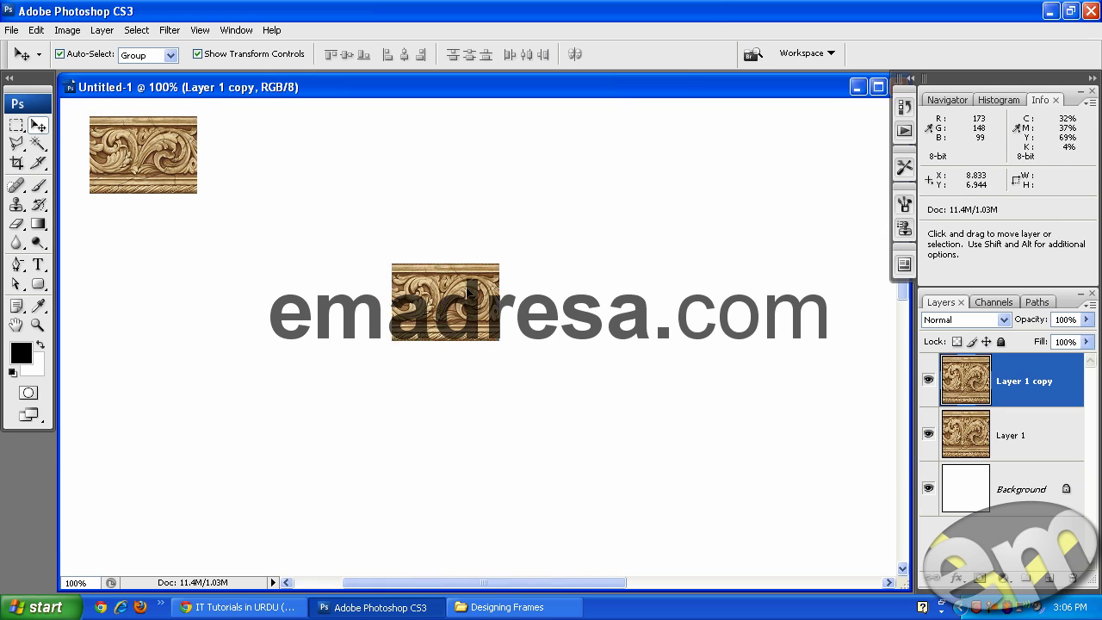
left_click_drag(468, 293, 334, 298)
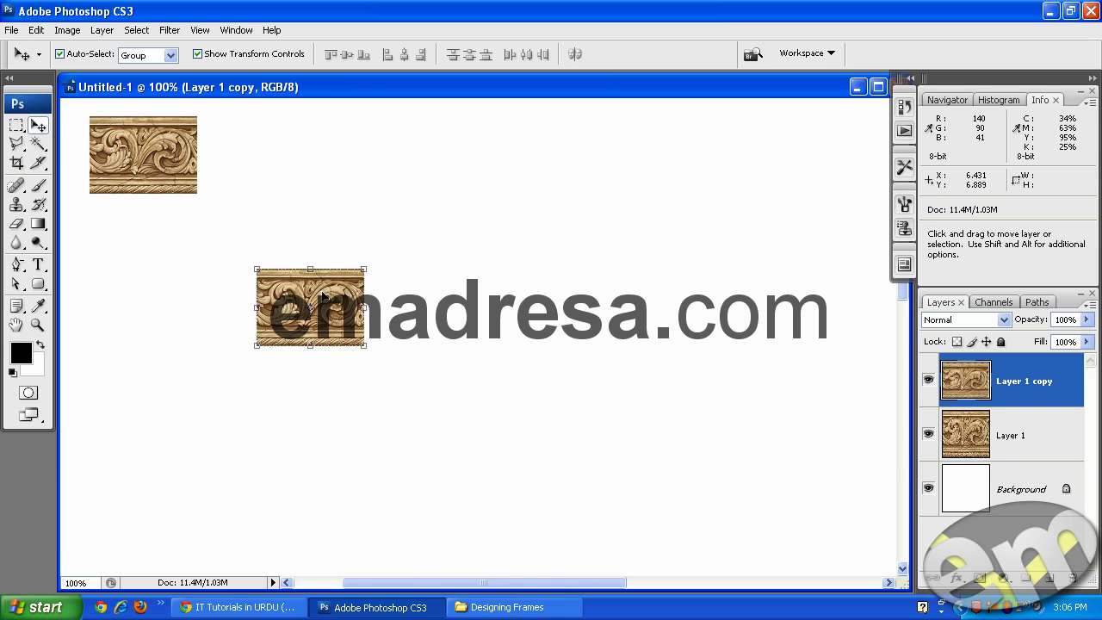
Step: Alt-drag more ornament copies into a row and merge them into one strip with Ctrl+E
key("alt")
left_click_drag(327, 294, 435, 294)
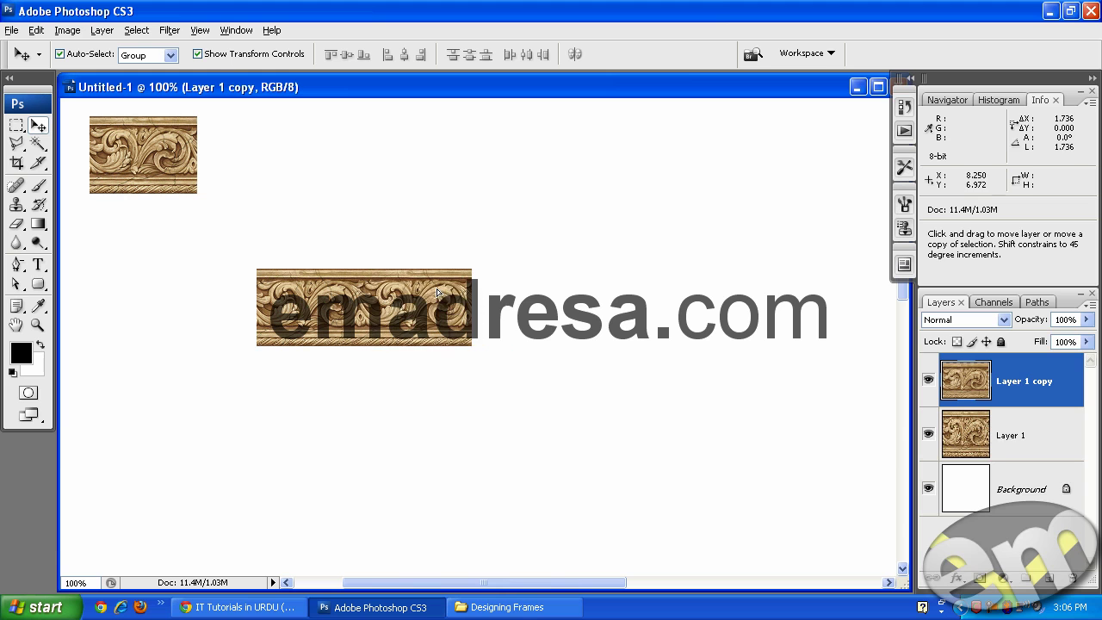
key("alt+Right")
key("alt+Right")
left_click_drag(453, 401, 545, 385)
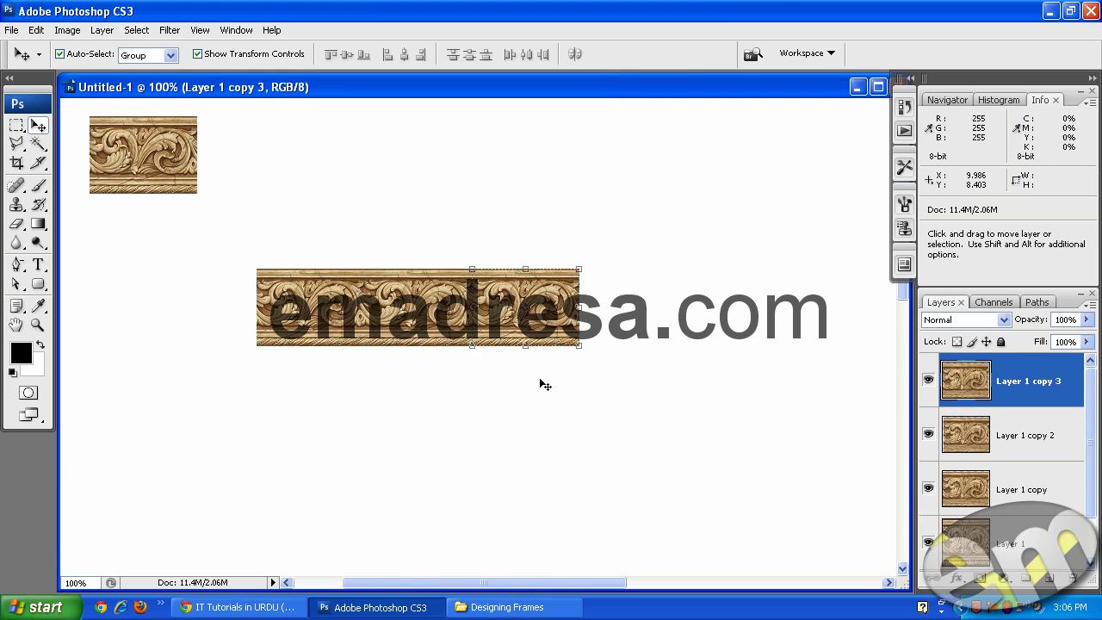
mouse_move(547, 294)
left_mouse_down()
mouse_move(684, 295)
mouse_move(654, 294)
left_mouse_up()
mouse_move(672, 398)
left_mouse_down()
mouse_move(383, 340)
mouse_move(307, 312)
left_mouse_up()
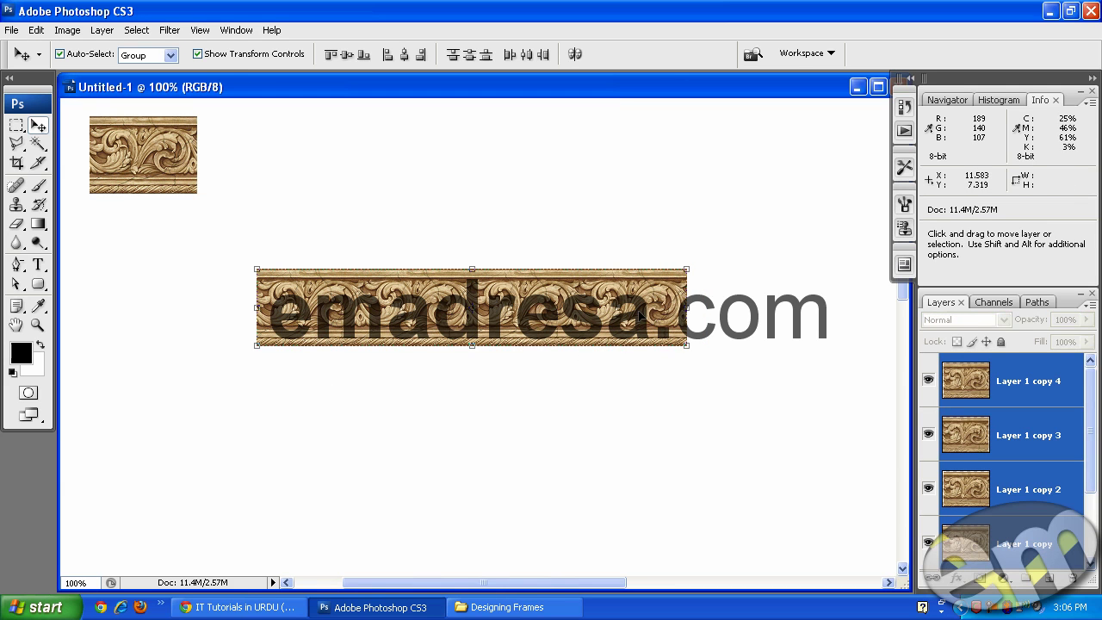
key("ctrl+e")
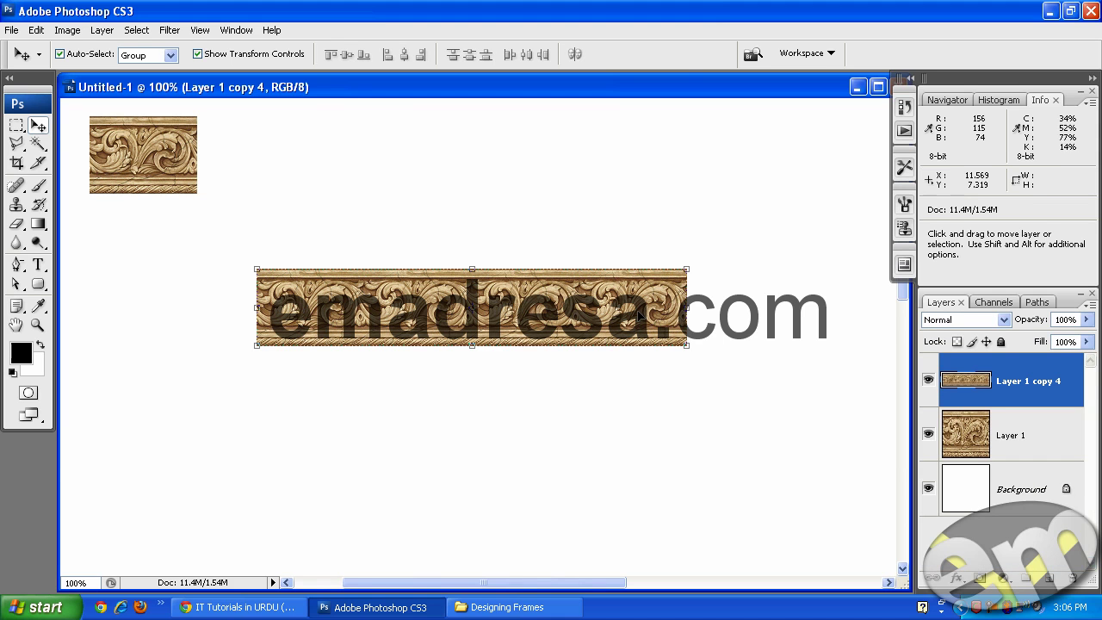
mouse_move(376, 313)
left_mouse_down()
mouse_move(428, 324)
mouse_move(428, 339)
left_mouse_up()
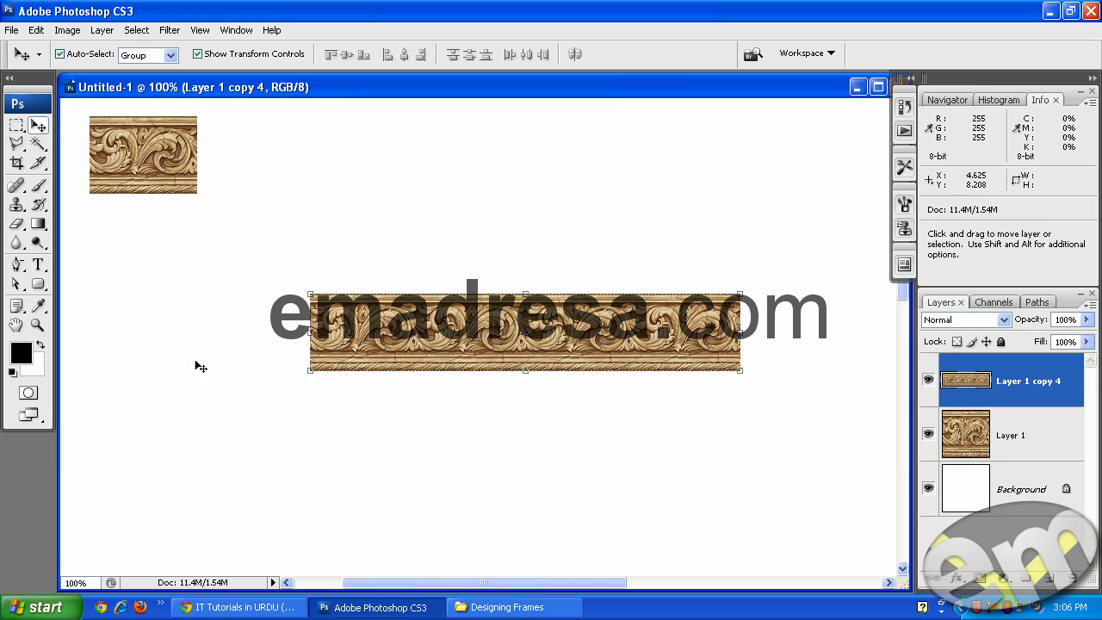
Step: Hide the original Layer 1, reposition the merged strip, and zoom out to 66.7%
left_click(140, 162)
left_click(929, 434)
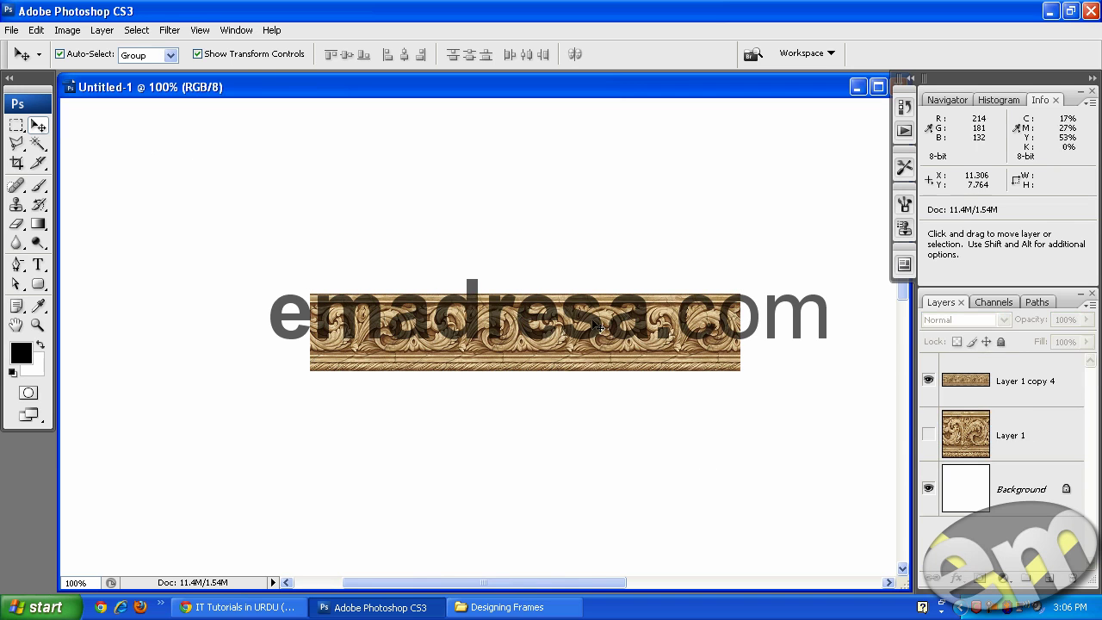
left_click_drag(605, 331, 566, 292)
left_click(591, 406)
left_click(38, 325)
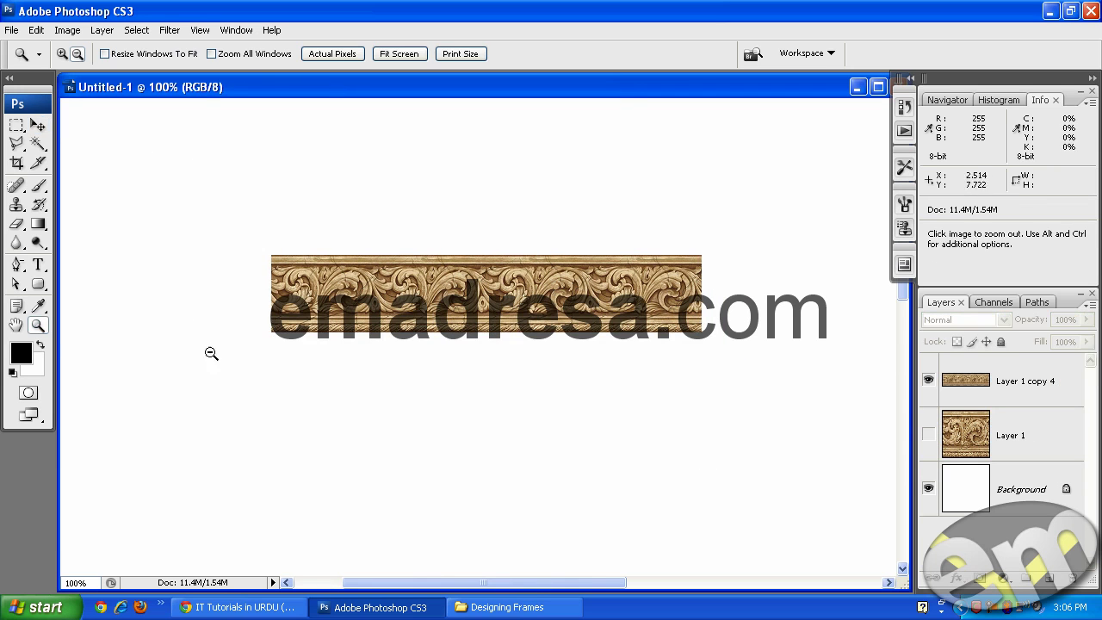
left_click(431, 336, "alt")
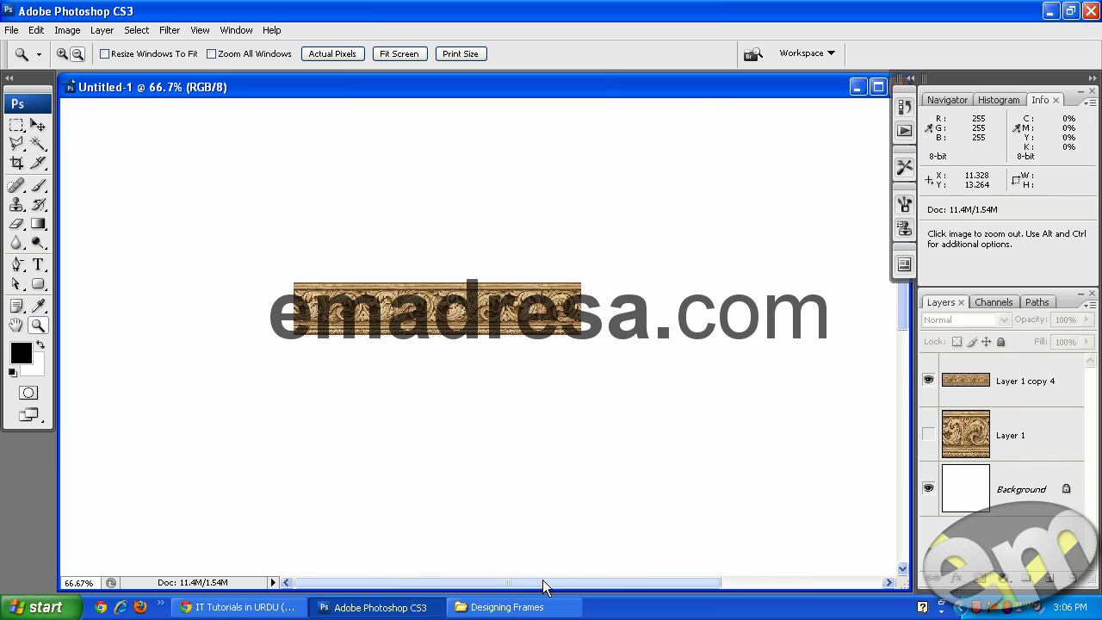
key("ctrl+shift+Up")
key("ctrl+shift+Up")
key("ctrl+shift+Up")
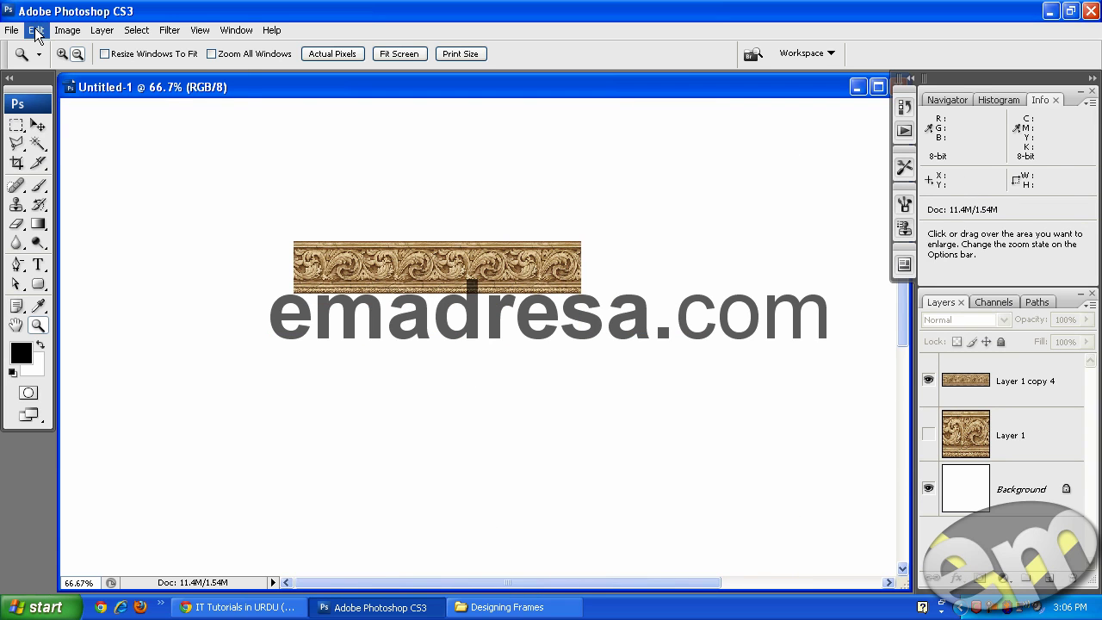
left_click(35, 30)
left_click(267, 84)
left_click(38, 125)
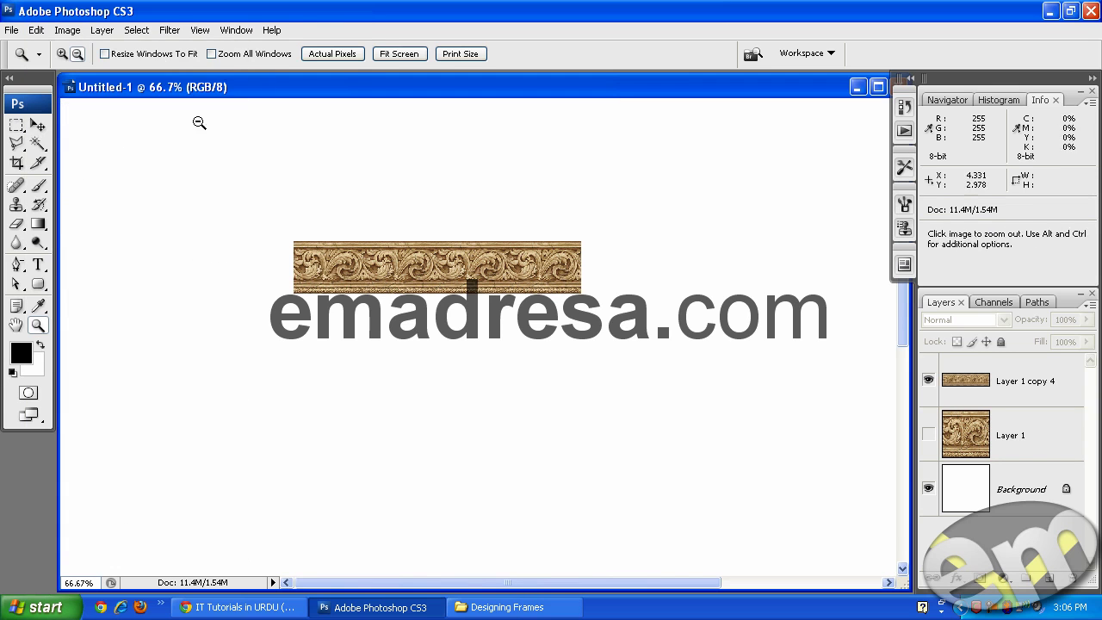
left_click(353, 257)
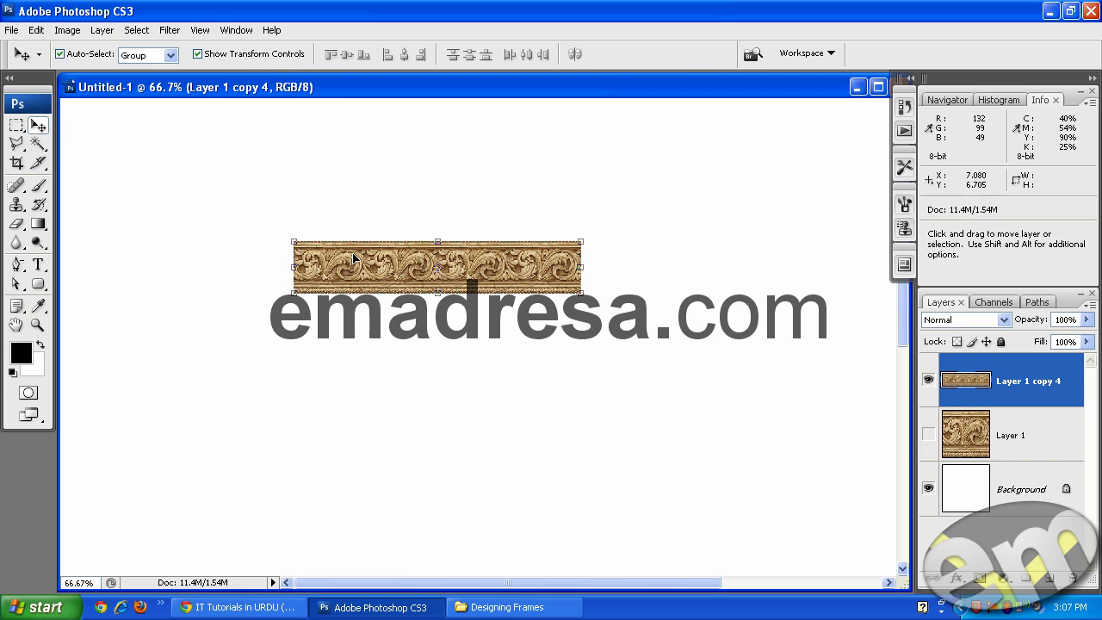
left_click(37, 30)
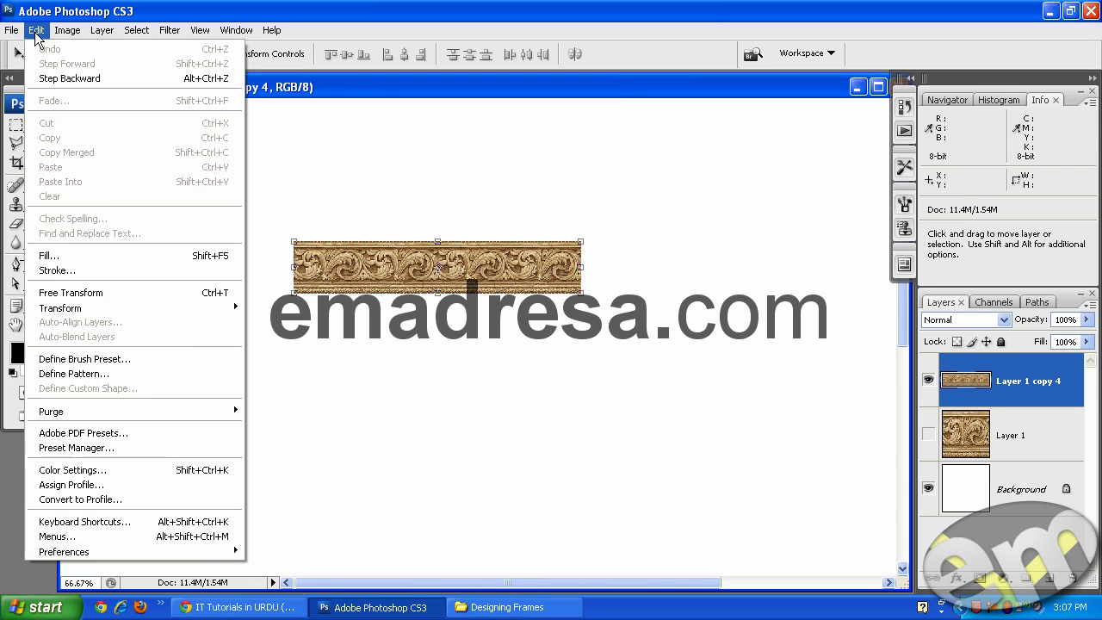
mouse_move(103, 308)
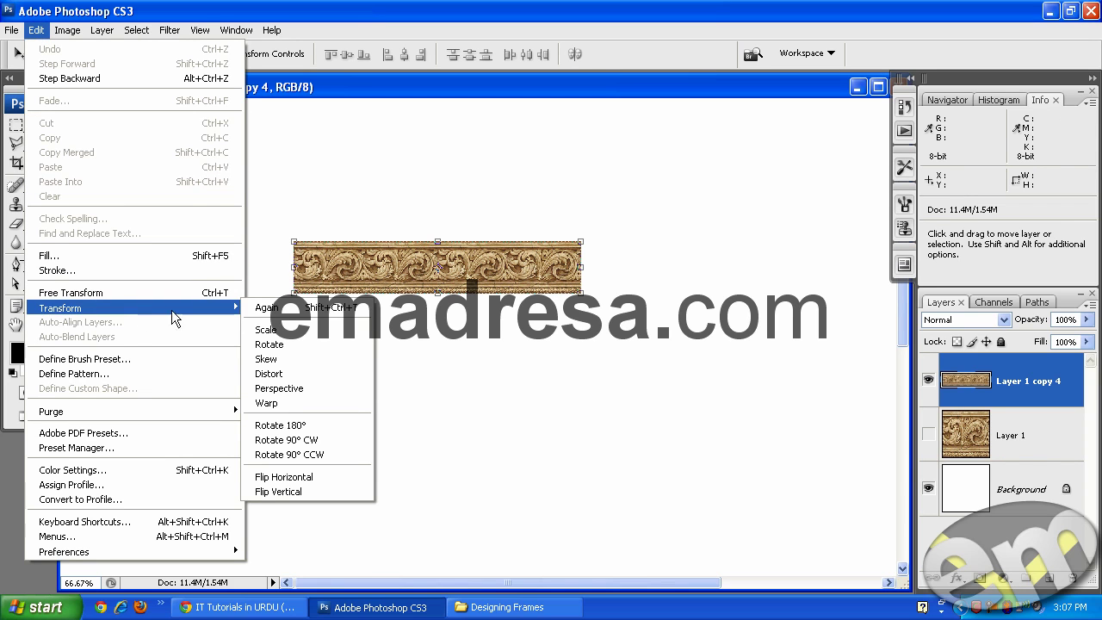
left_click(289, 408)
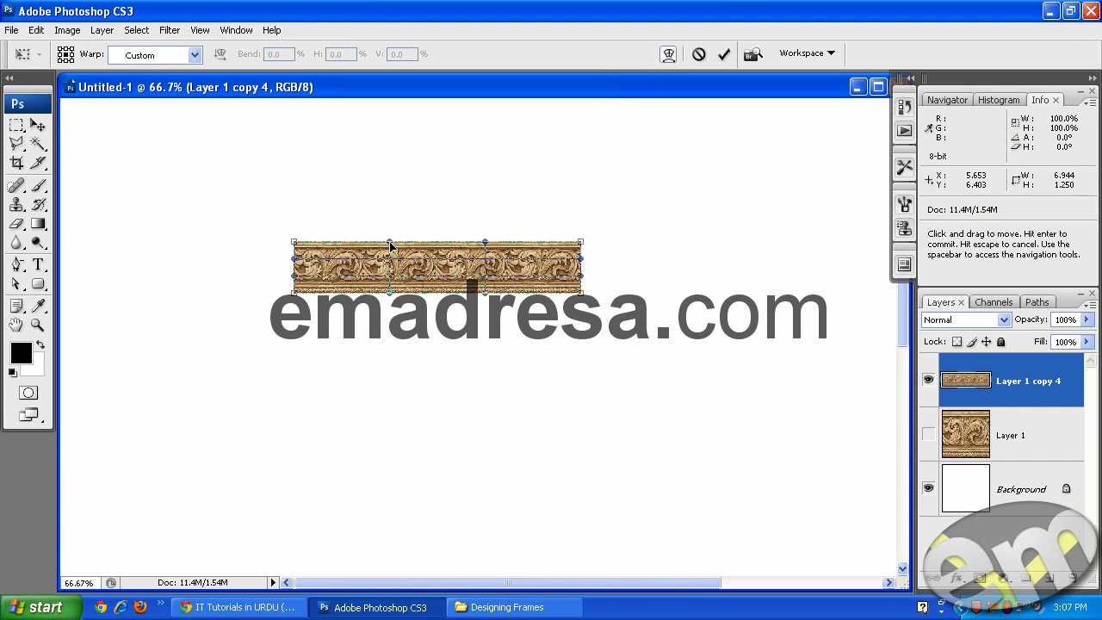
left_click_drag(390, 246, 383, 131)
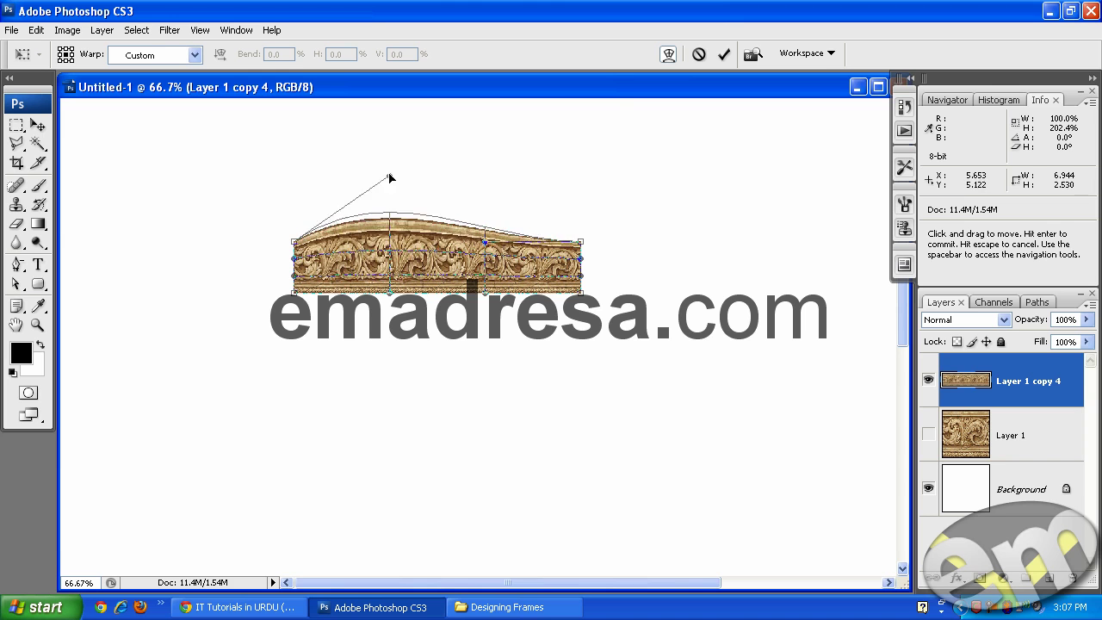
left_click_drag(487, 244, 488, 135)
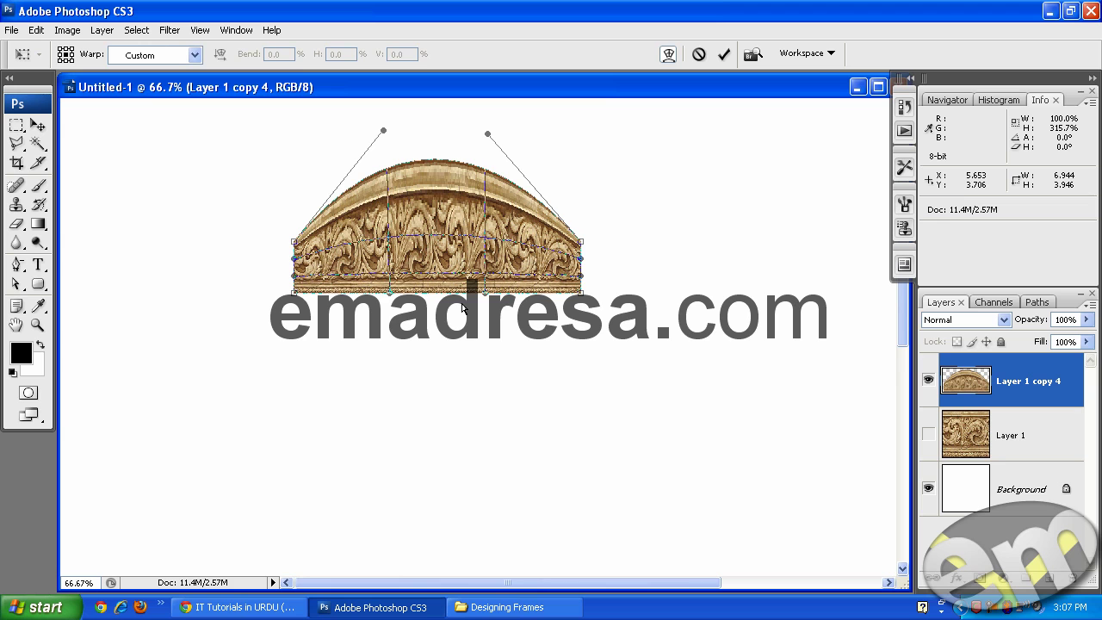
key("Return")
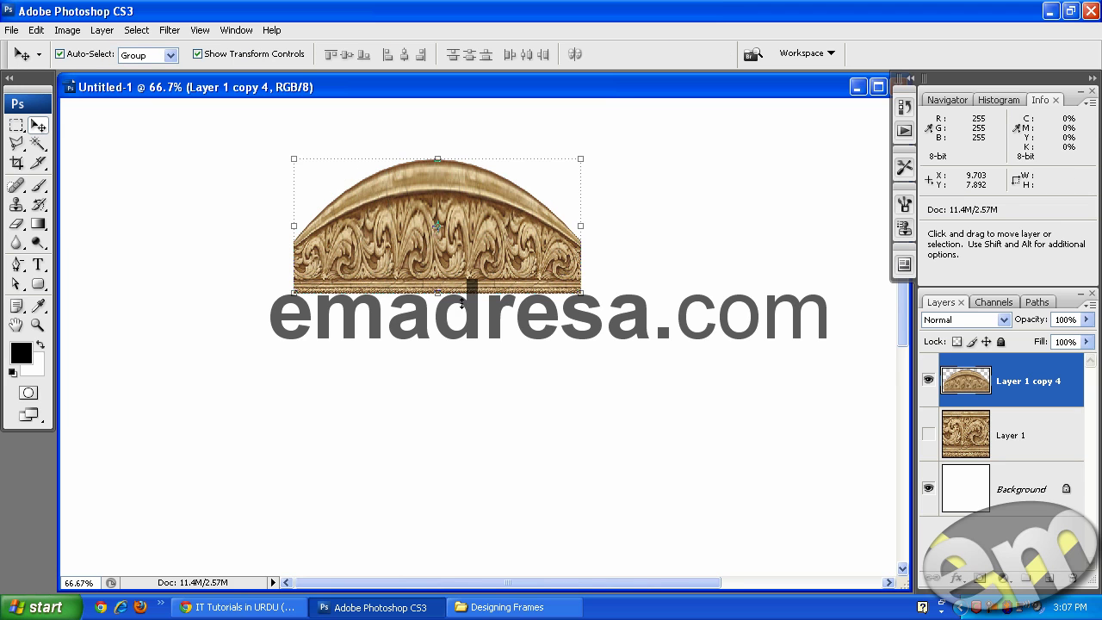
key("ctrl+z")
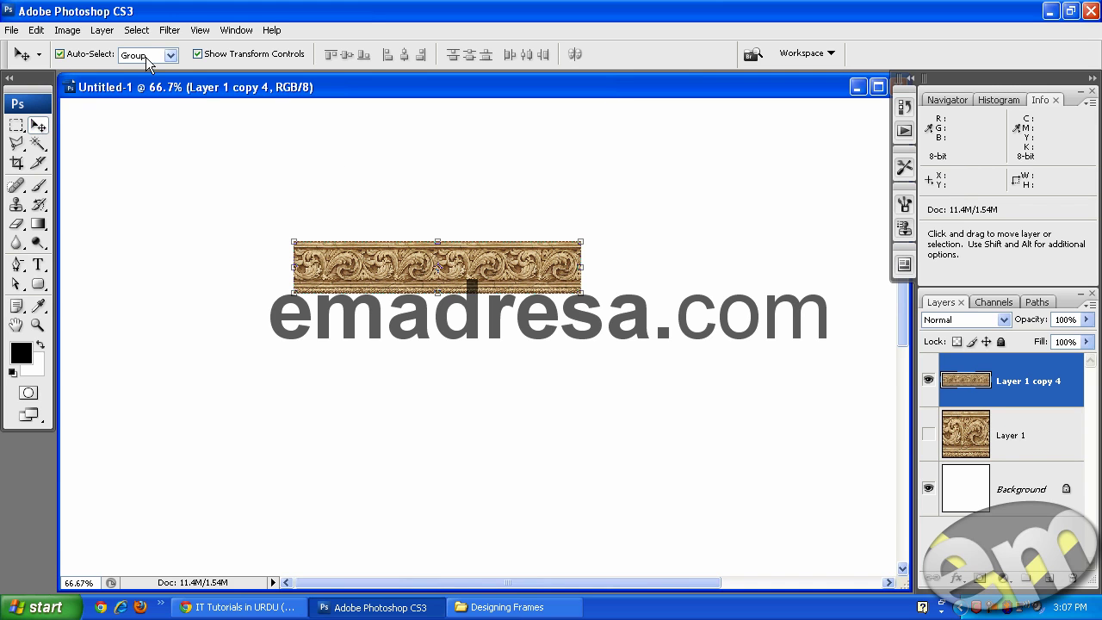
Step: Start a Warp on the strip and preview the Arch, Bulge, Shell Lower and Shell Upper presets
left_click(40, 33)
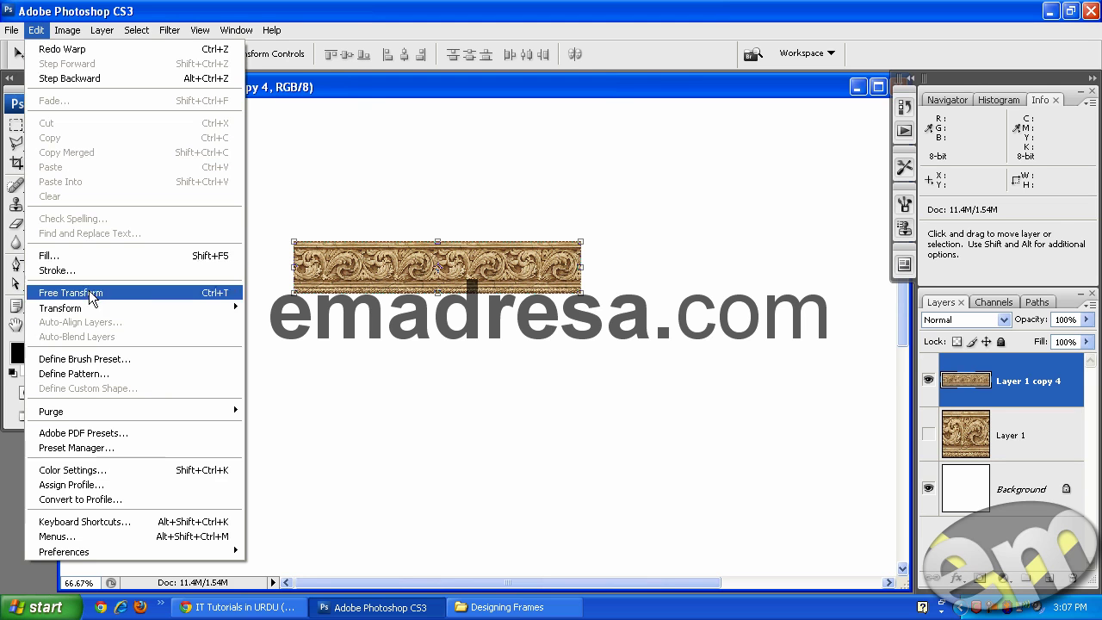
left_click(299, 404)
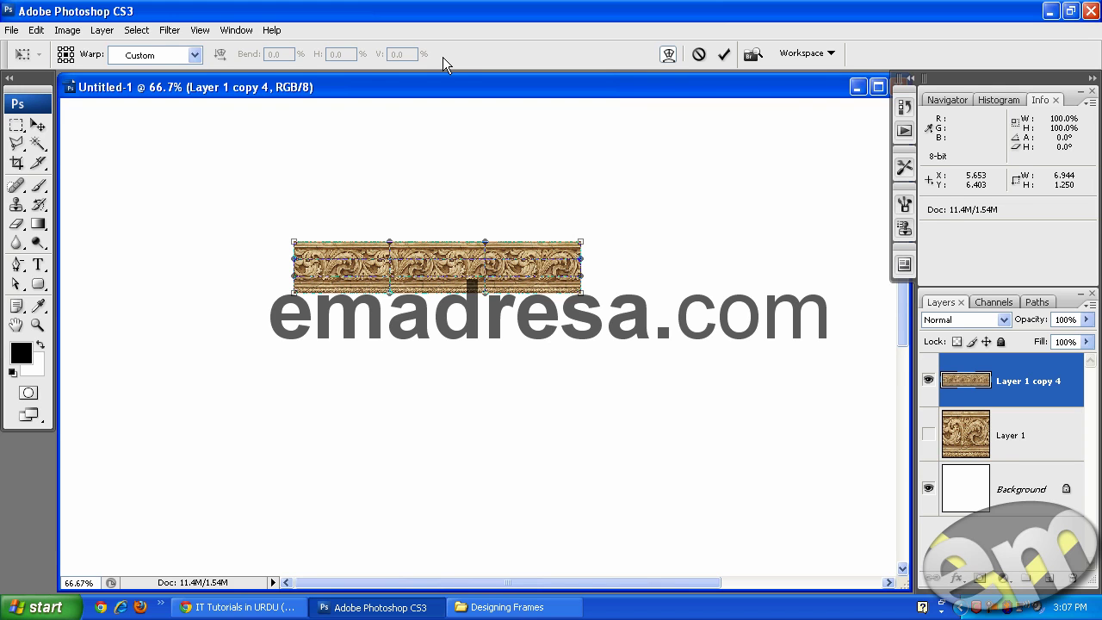
left_click(194, 55)
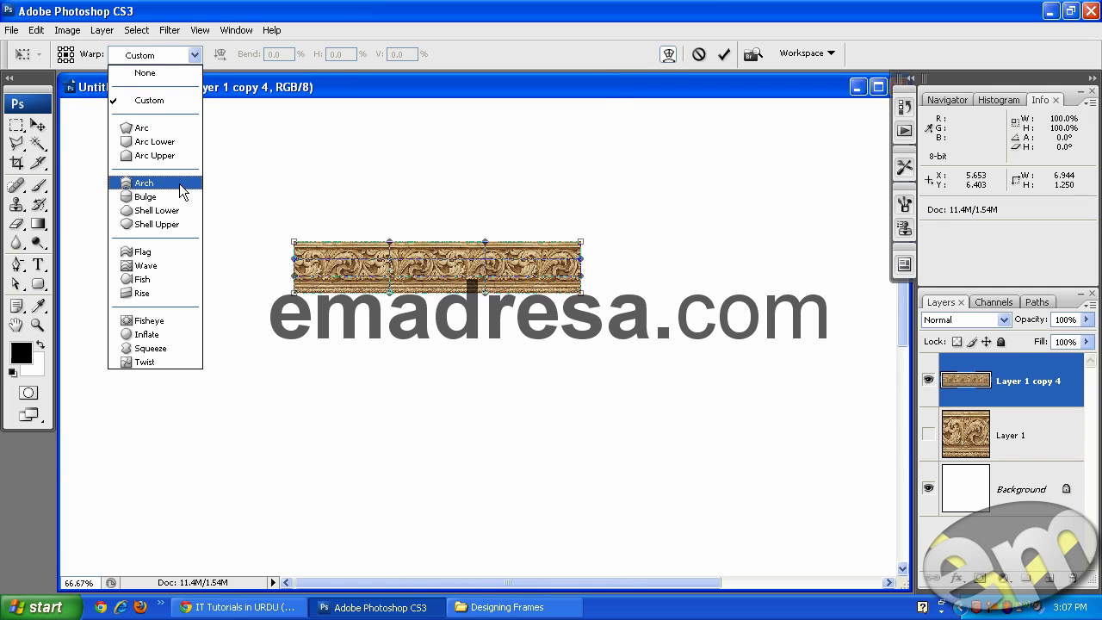
left_click(181, 184)
left_click(195, 55)
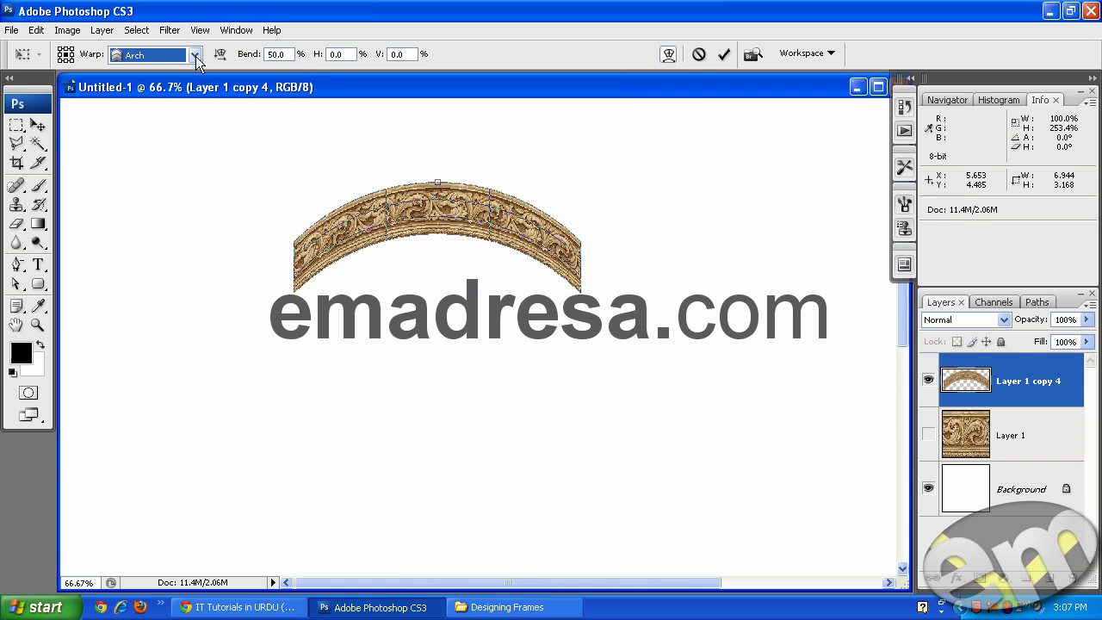
left_click(168, 201)
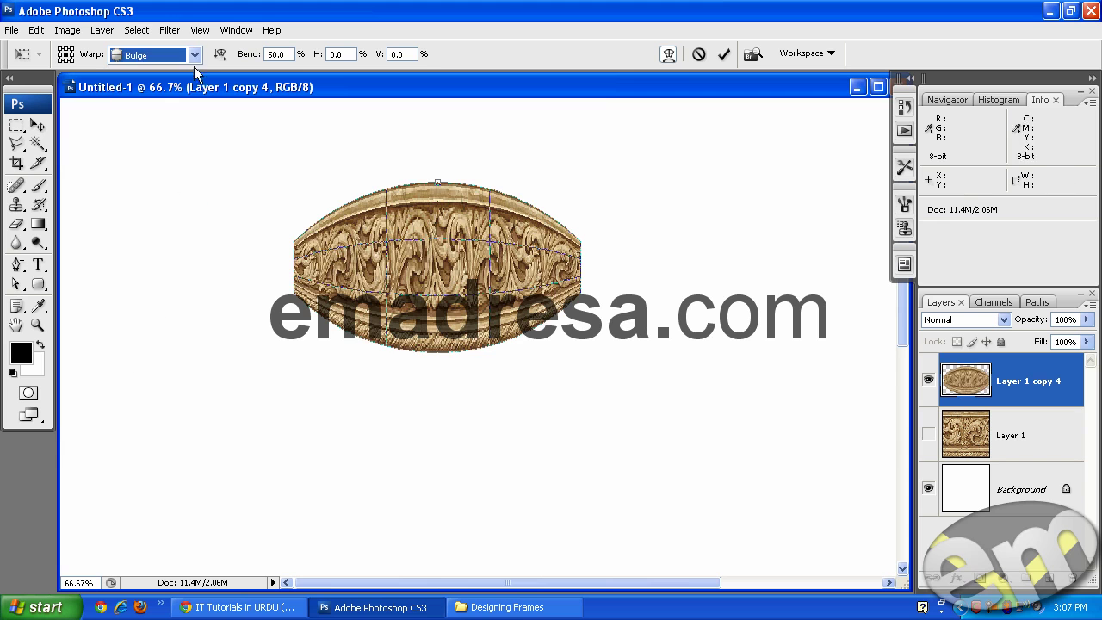
left_click(195, 55)
left_click(188, 211)
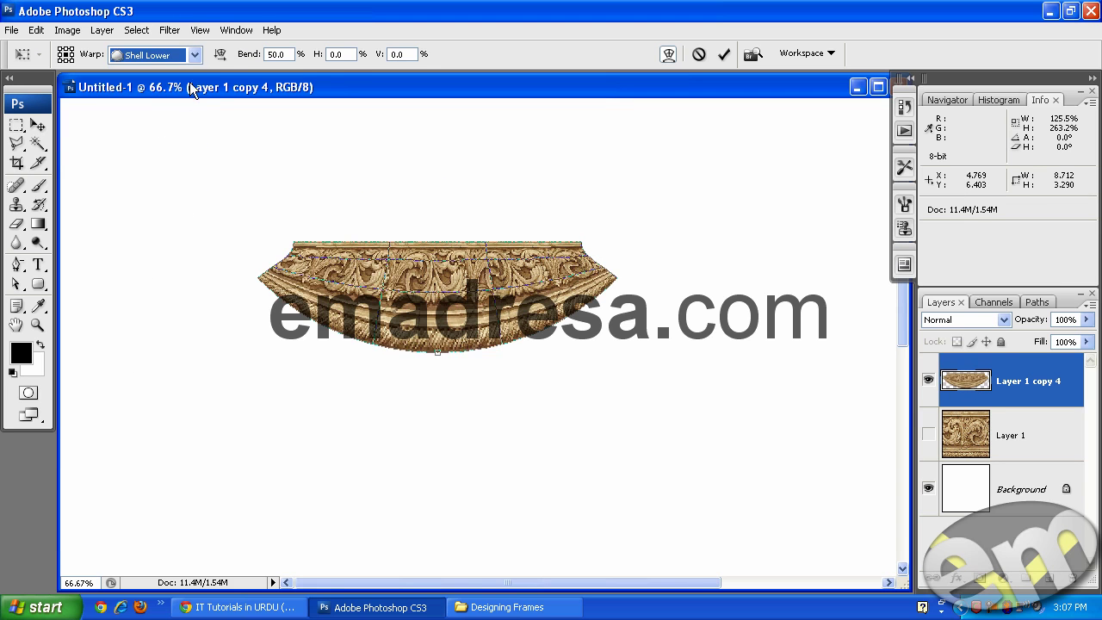
left_click(195, 56)
left_click(176, 212)
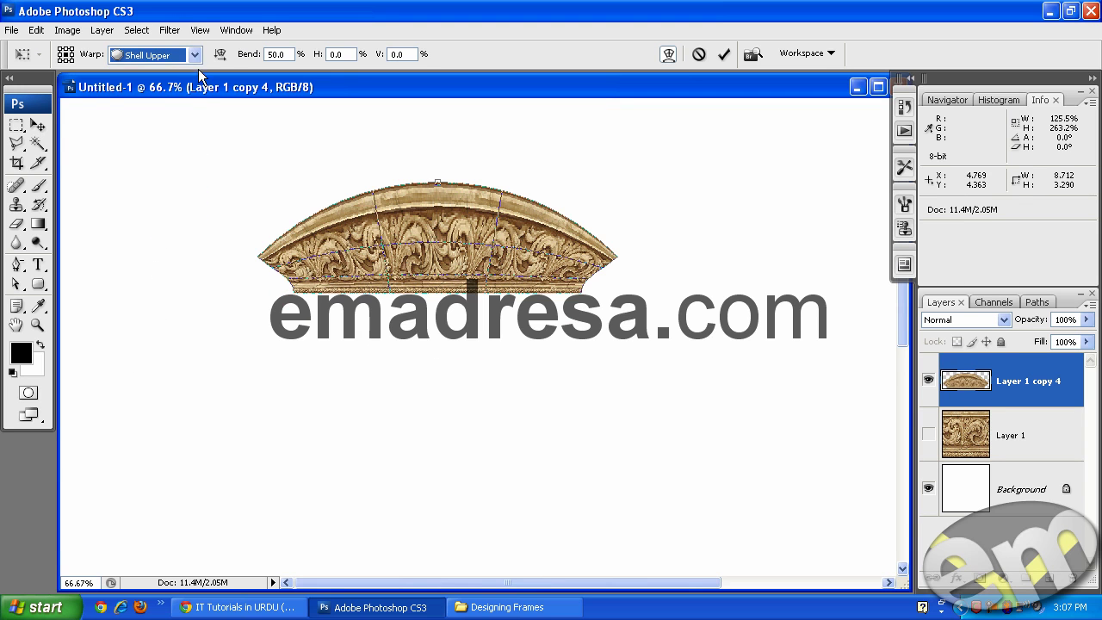
Step: Preview Flag, Wave and Rise, then commit the Arc warp at 50% bend
left_click(195, 55)
left_click(156, 258)
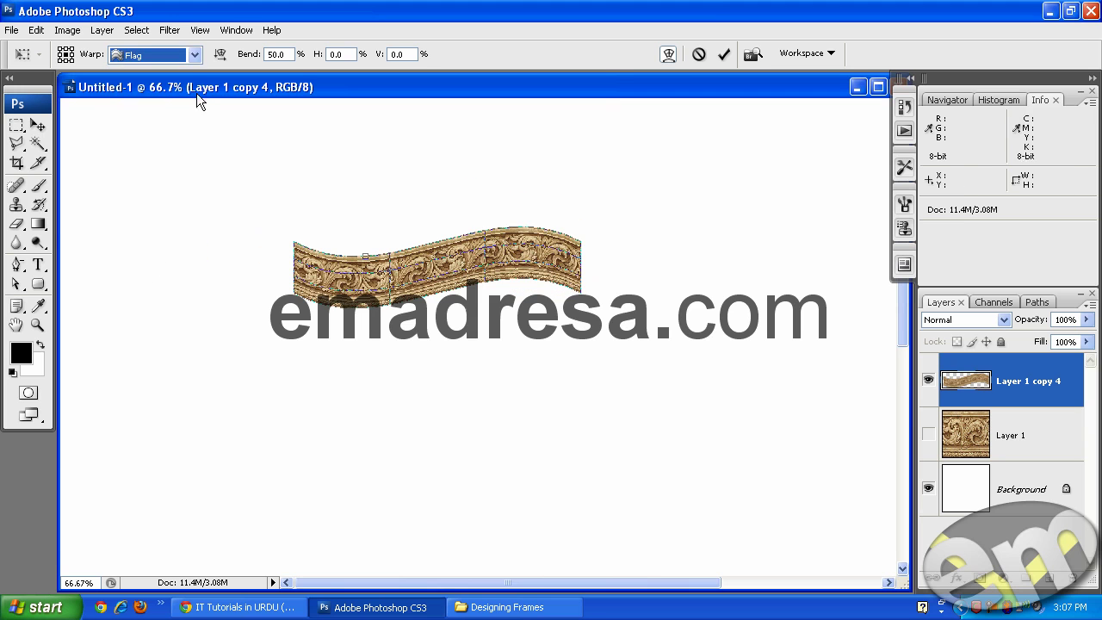
left_click(195, 55)
left_click(156, 271)
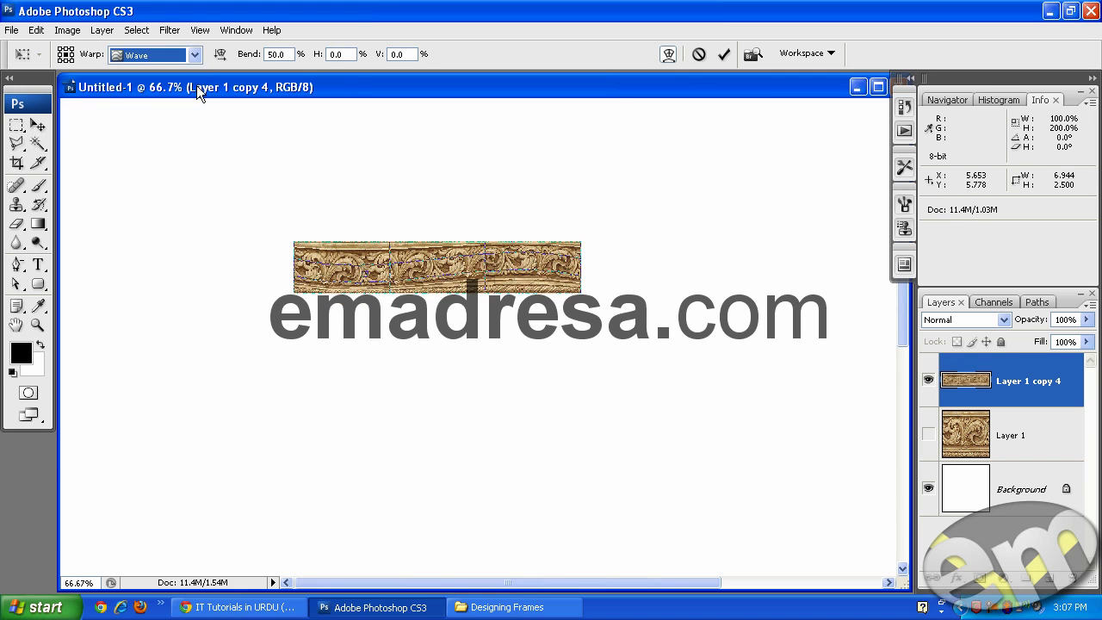
left_click(195, 55)
left_click(164, 294)
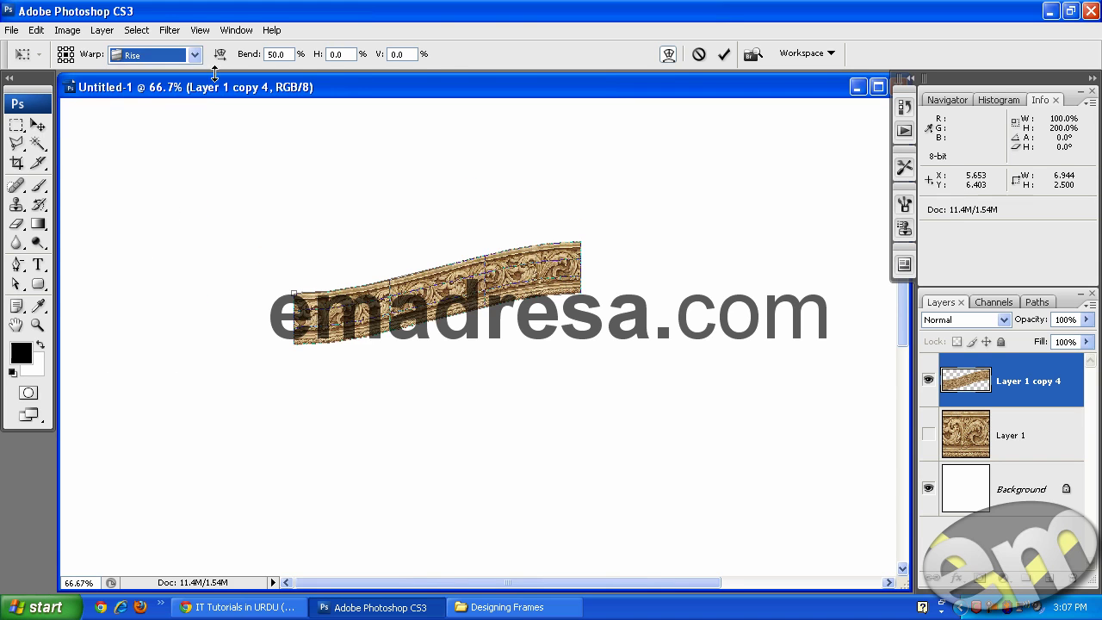
left_click(195, 55)
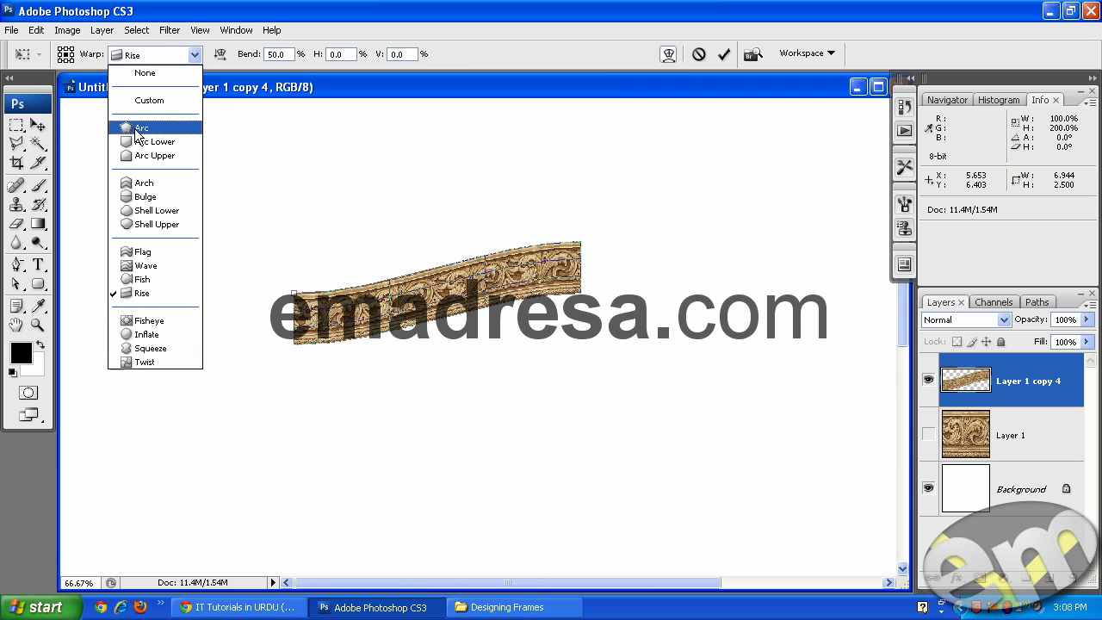
left_click(143, 129)
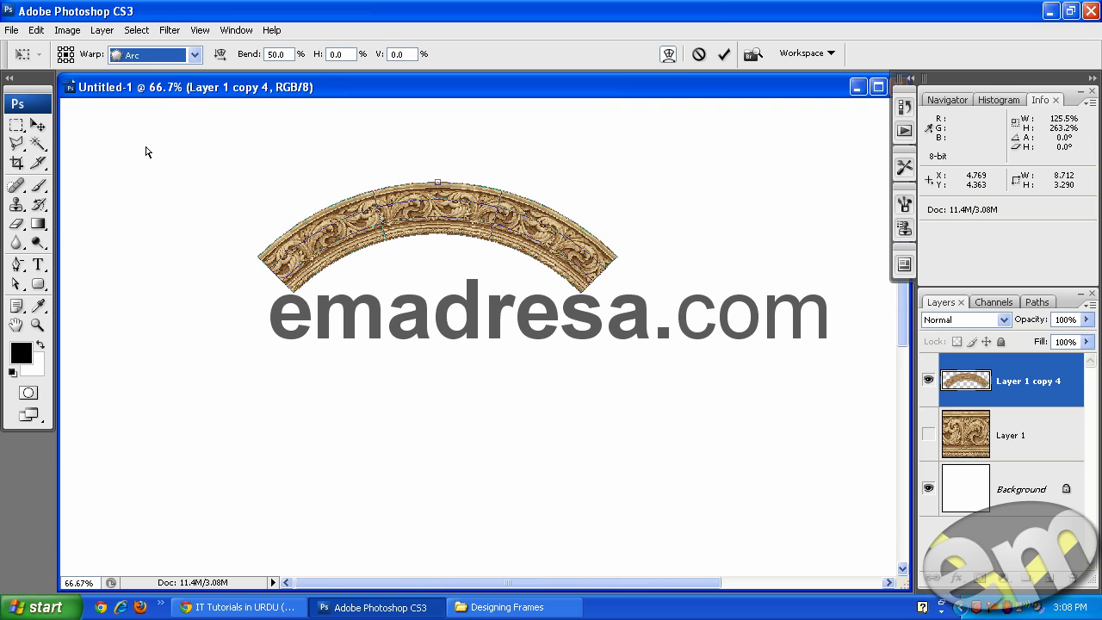
key("Return")
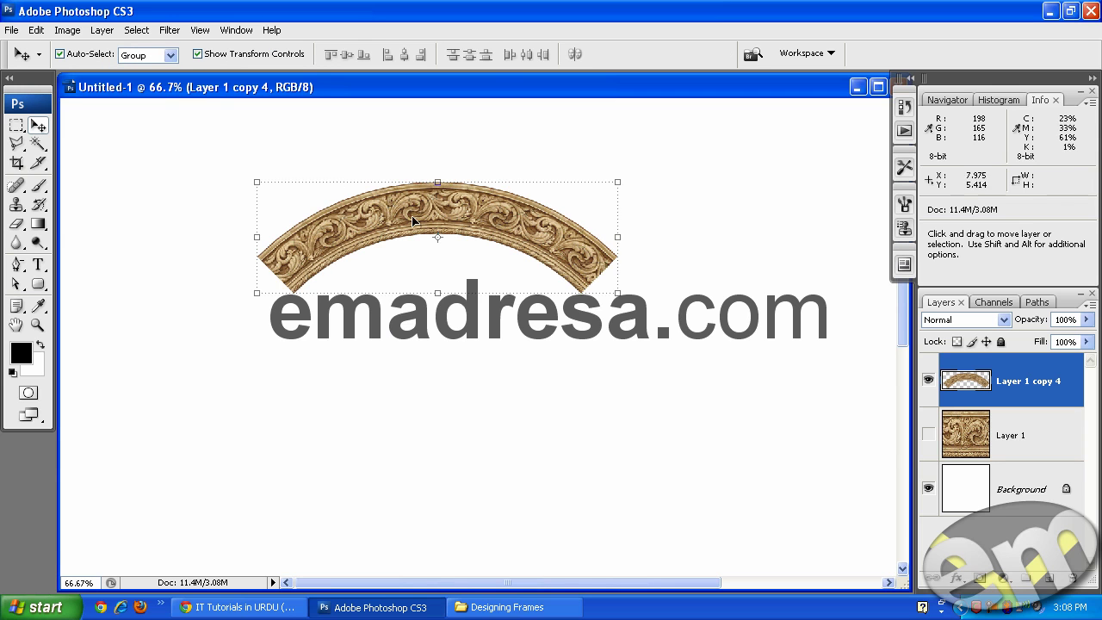
Step: Nudge the arch up and right, then Alt-drag a copy below the emadresa.com text
left_click_drag(389, 203, 429, 191)
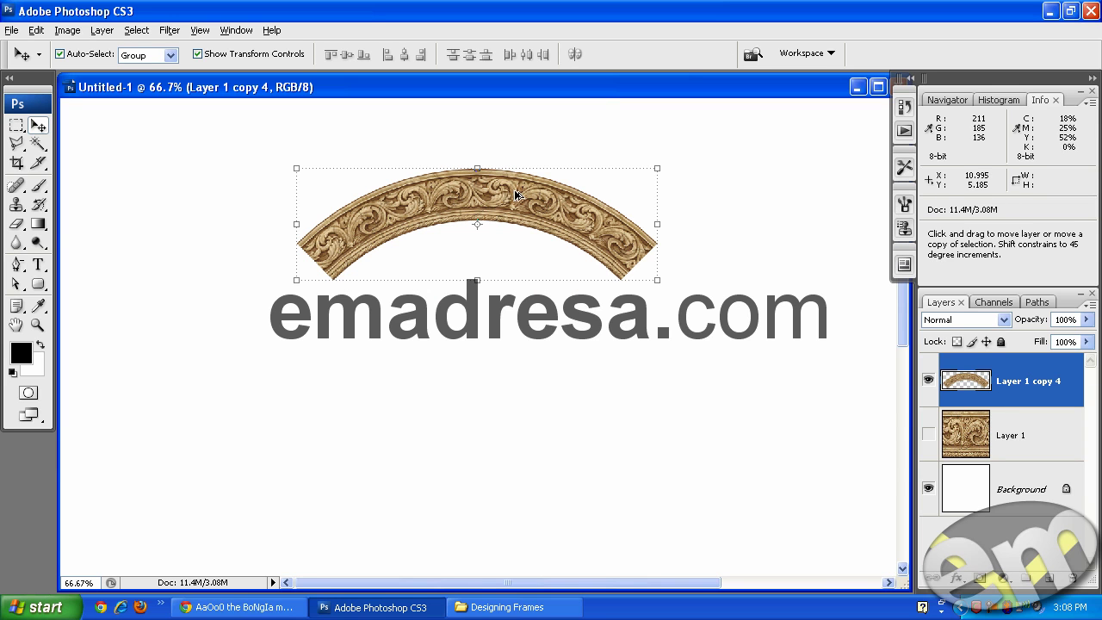
left_click_drag(558, 193, 555, 405)
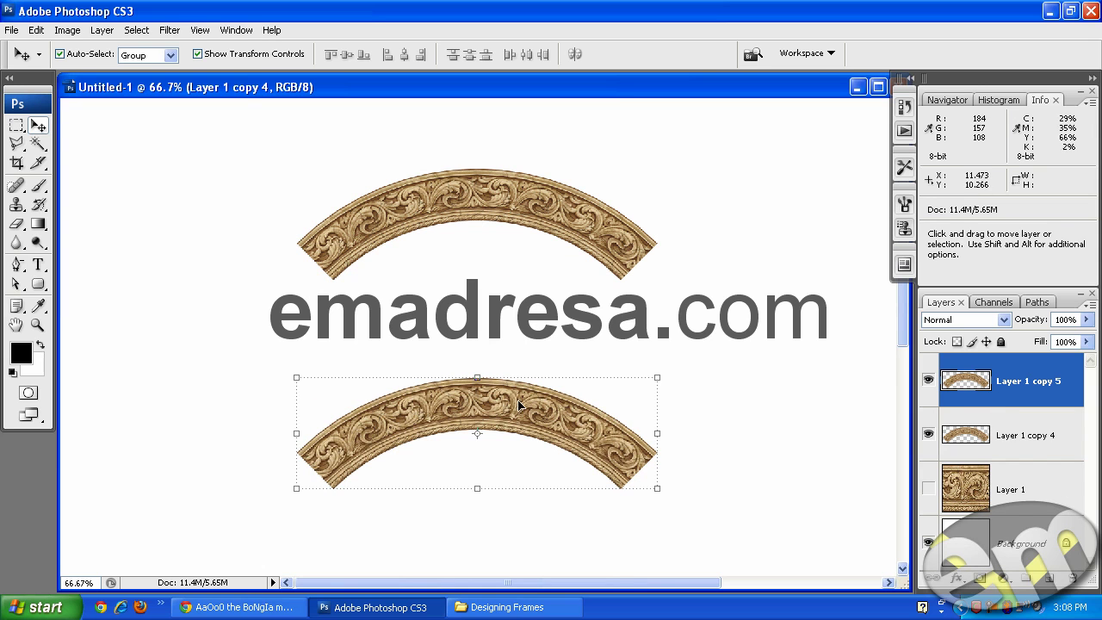
left_click(38, 31)
mouse_move(60, 307)
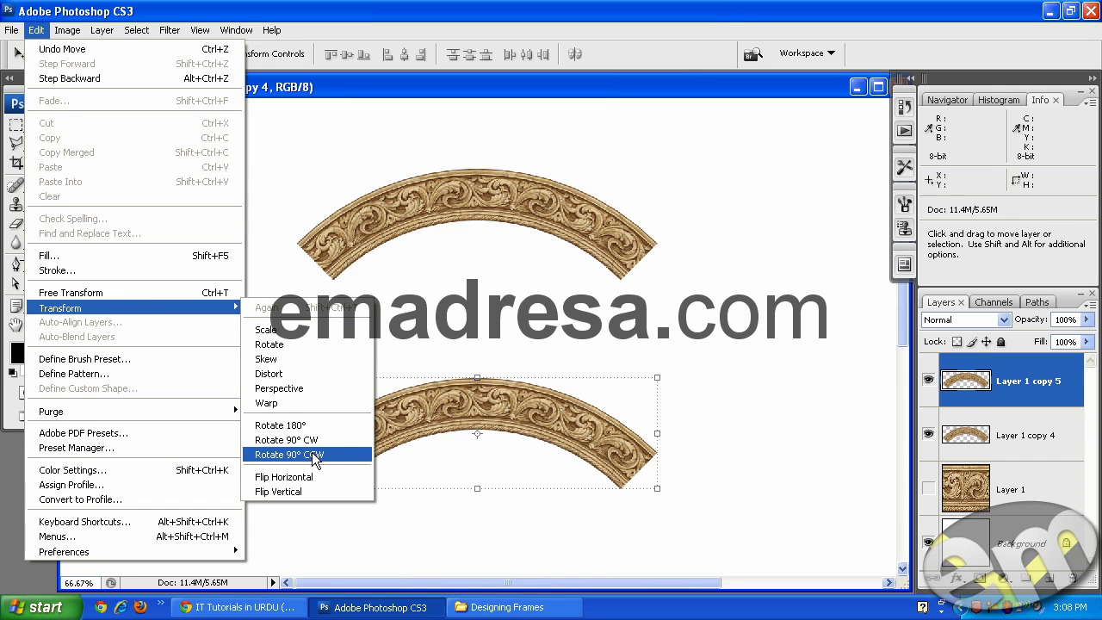
Step: Rotate the copied arch 90° counter-clockwise and move it against the top arch
left_click(313, 455)
left_click_drag(476, 344, 284, 321)
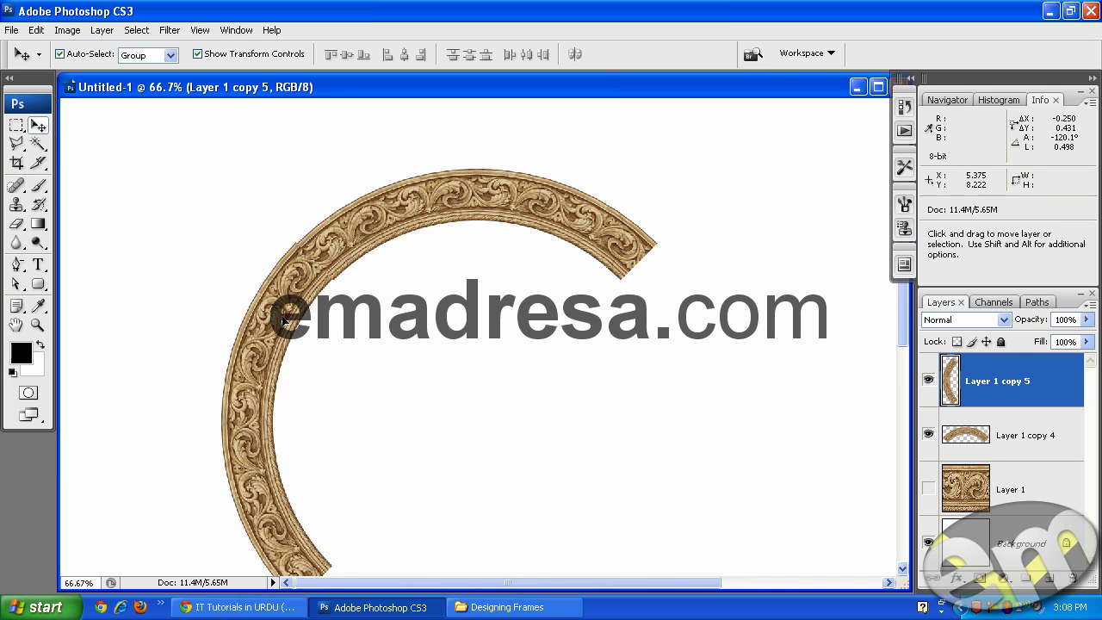
left_click_drag(284, 321, 285, 323)
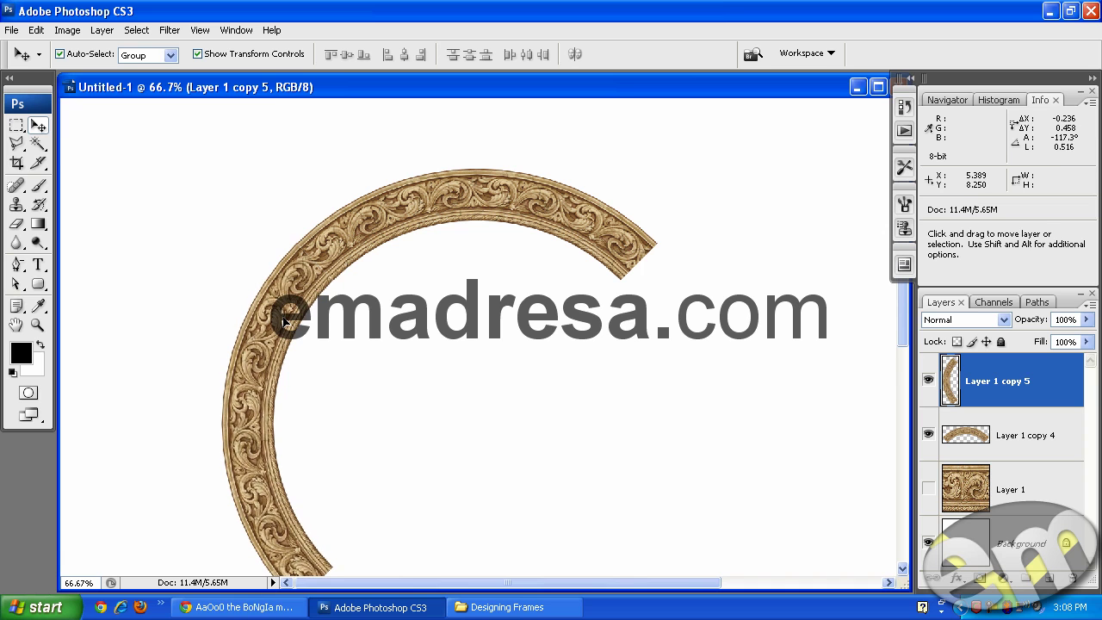
scroll(466, 319, "down", 3)
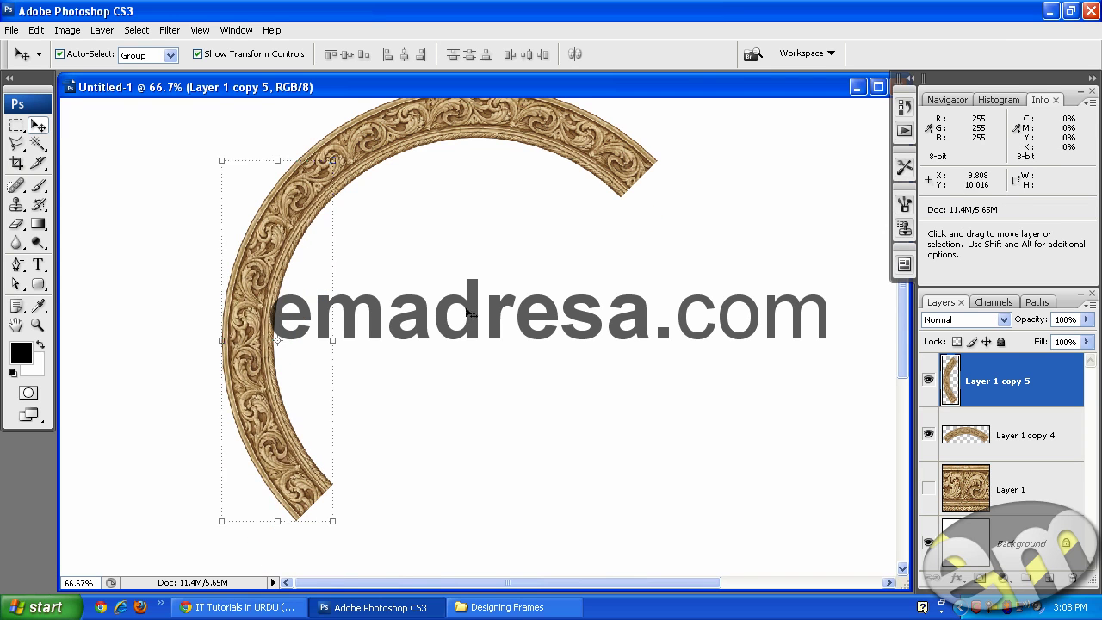
left_click(319, 272)
left_click_drag(281, 199, 282, 213)
Step: At 100% zoom, nudge the side arc up and right for a tight seam
key("z")
left_click(332, 53)
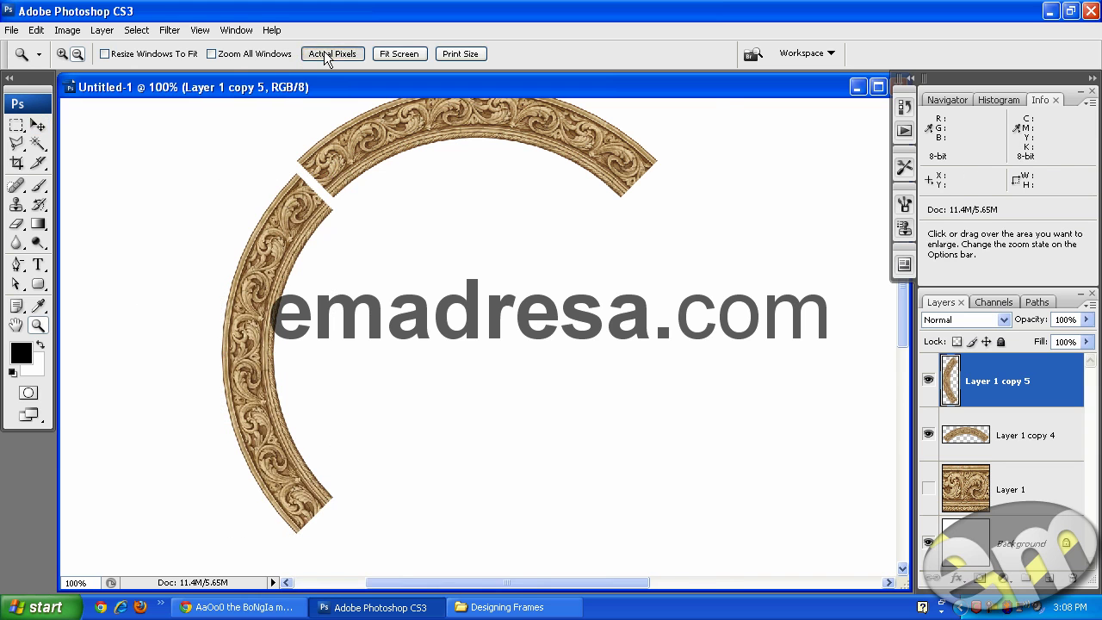
scroll(164, 229, "up", 3)
left_click(47, 127)
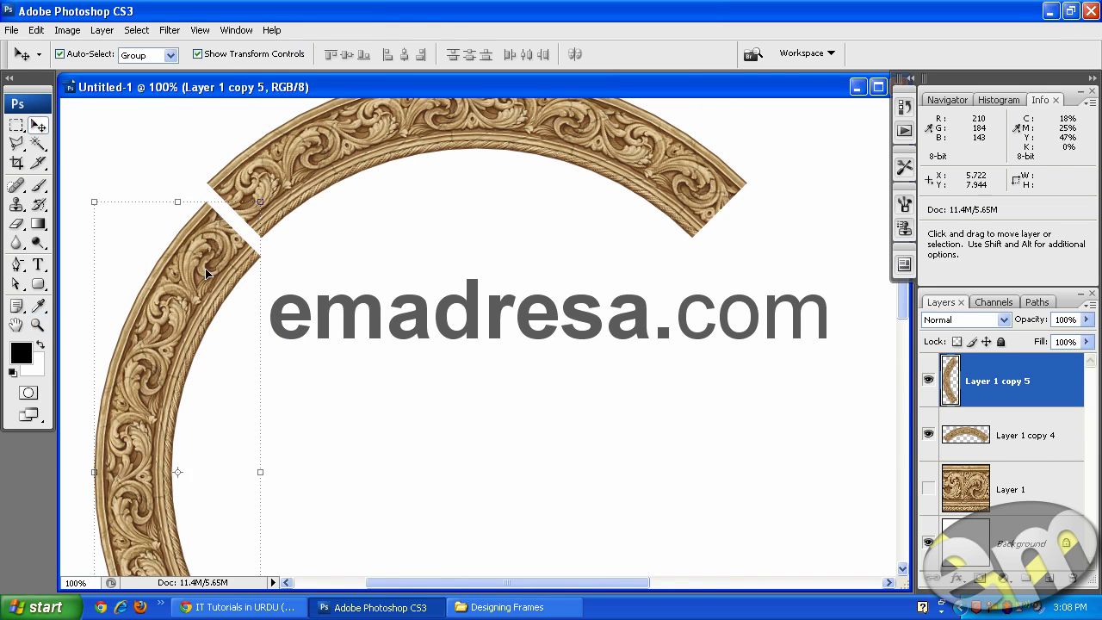
left_click_drag(208, 270, 206, 255)
key("Up")
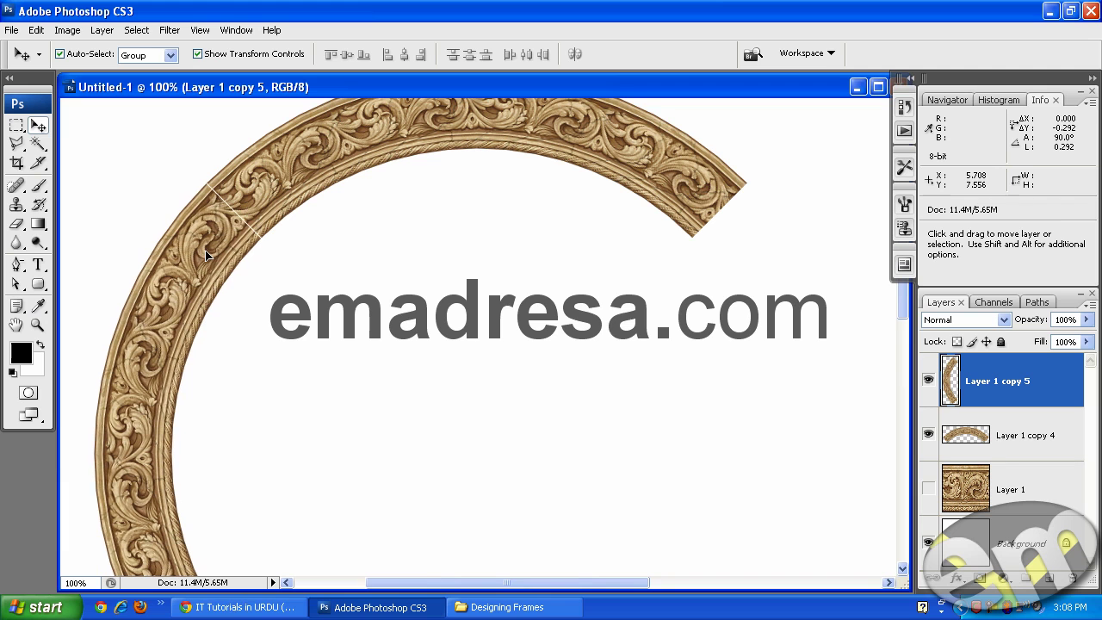
key("Right")
left_click(422, 301)
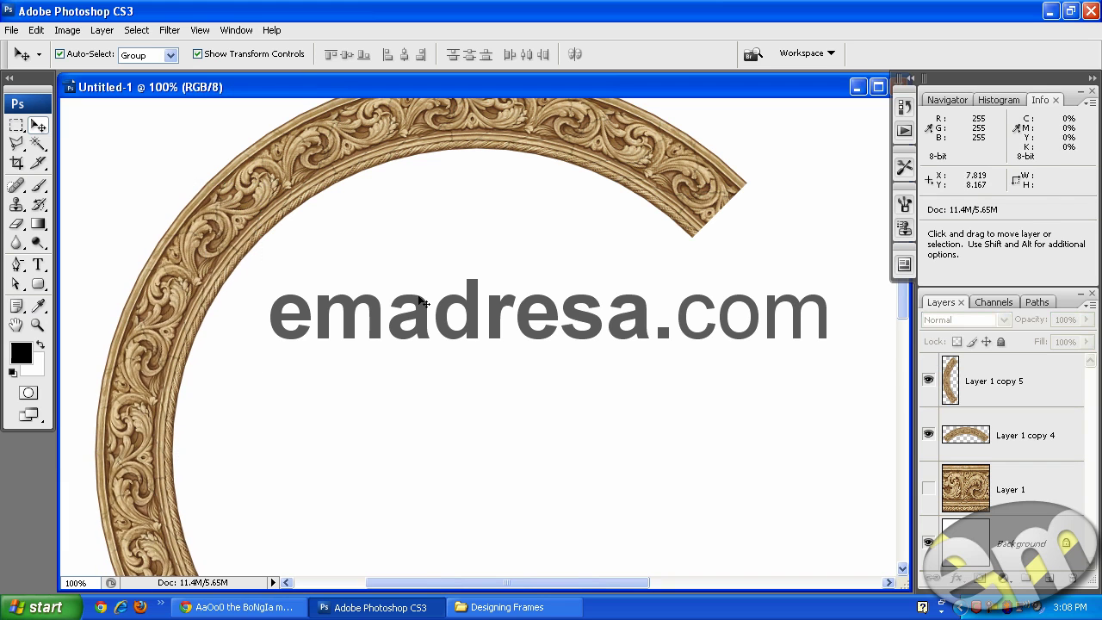
Step: Zoom out to 50% and select both the left arc and top arch layers
left_click(37, 325)
left_click(354, 387, "alt")
left_click(391, 384, "alt")
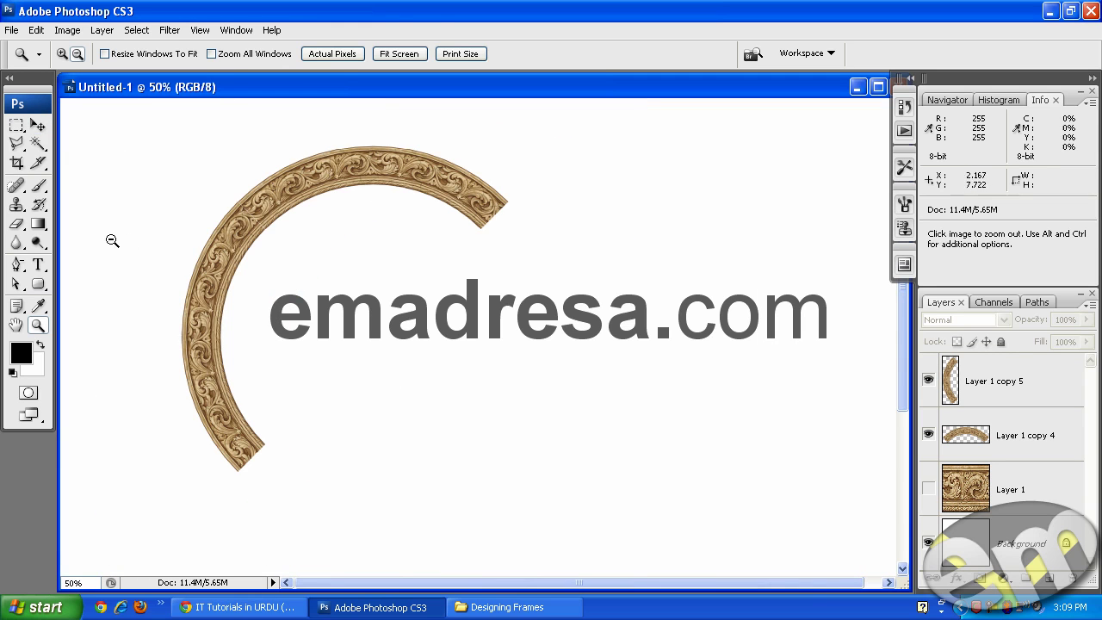
left_click(37, 125)
left_click(198, 315)
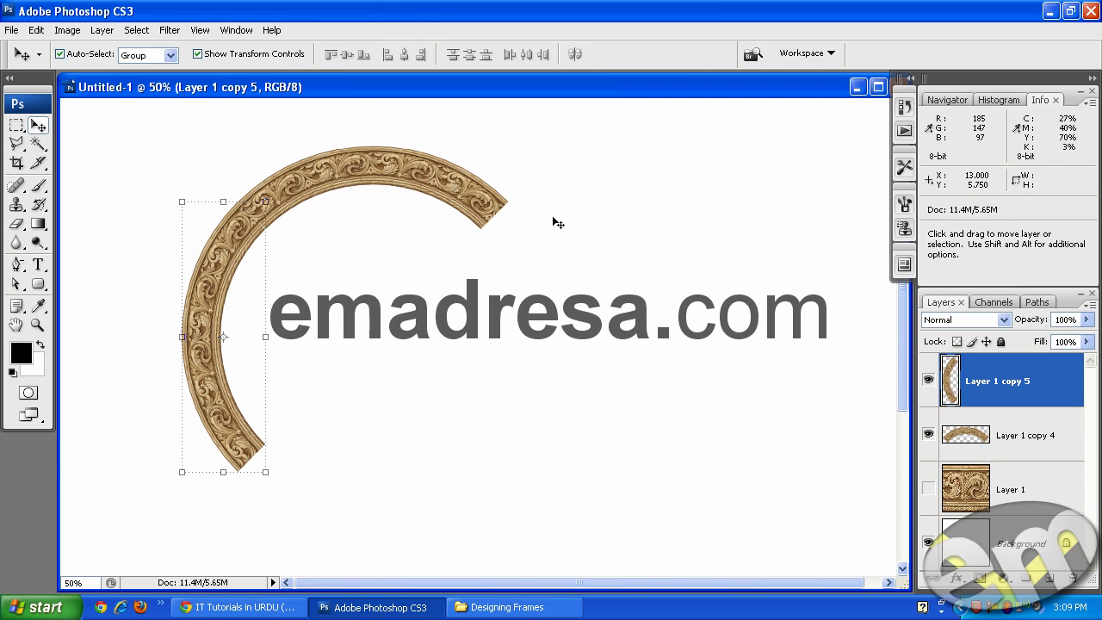
left_click(999, 443, "shift")
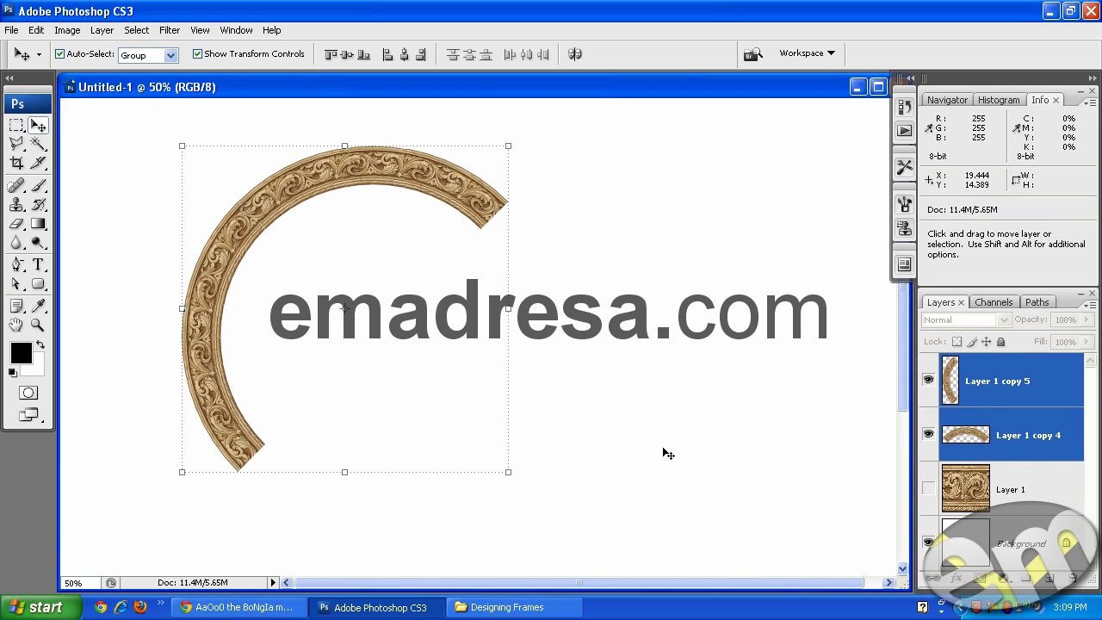
Step: Merge the two arcs with Ctrl+E, Alt-drag a copy, and rotate it 90° clockwise twice
key("ctrl+e")
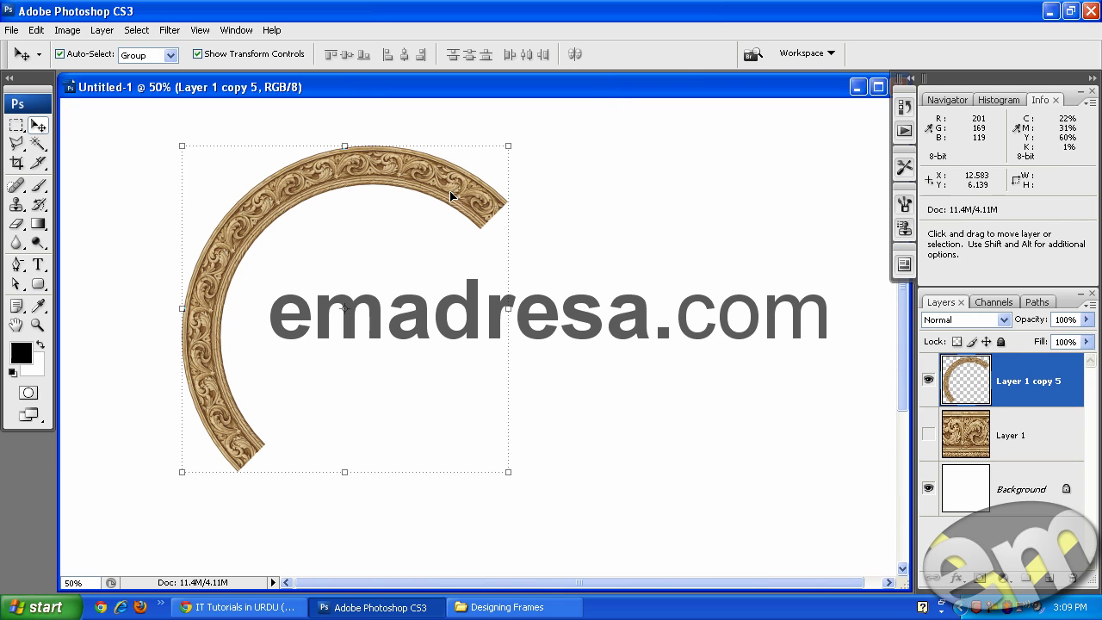
left_click_drag(478, 199, 679, 261)
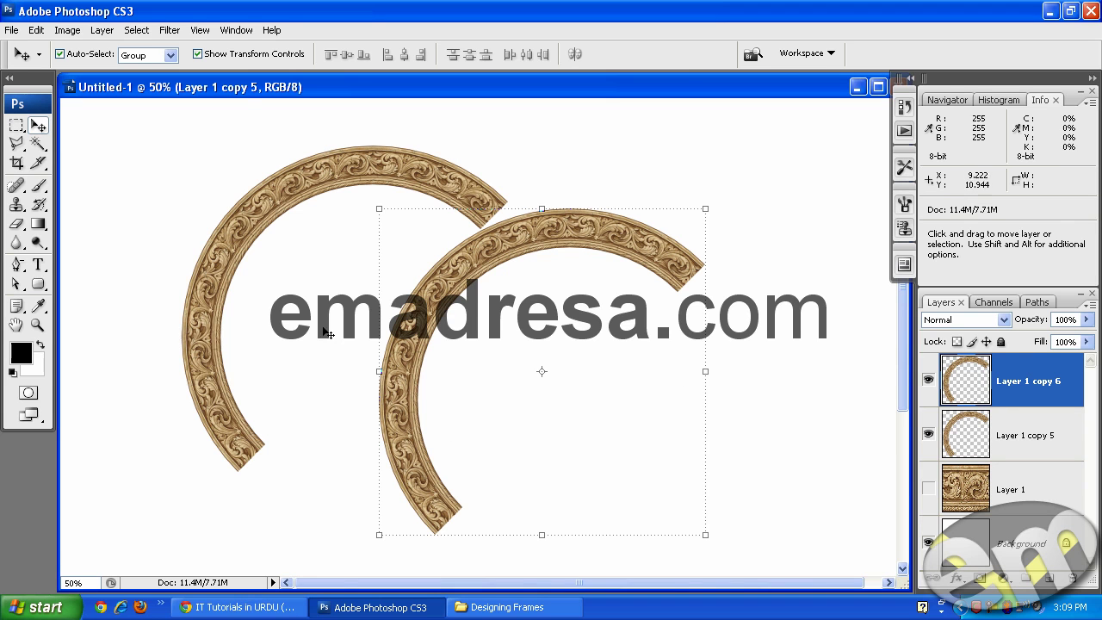
left_click(36, 30)
mouse_move(61, 308)
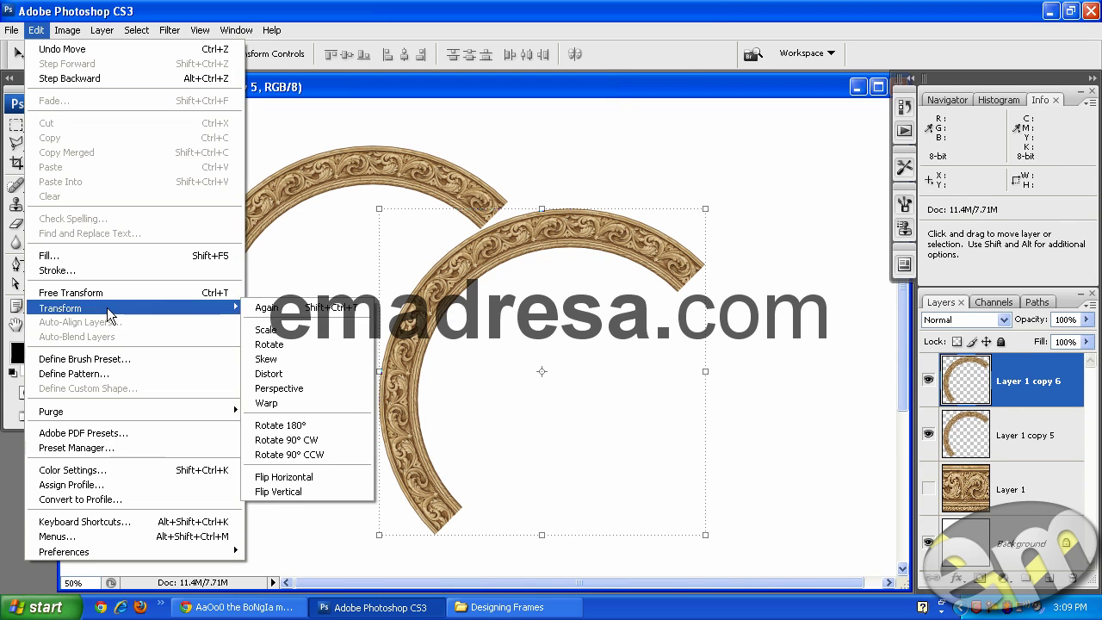
left_click(302, 441)
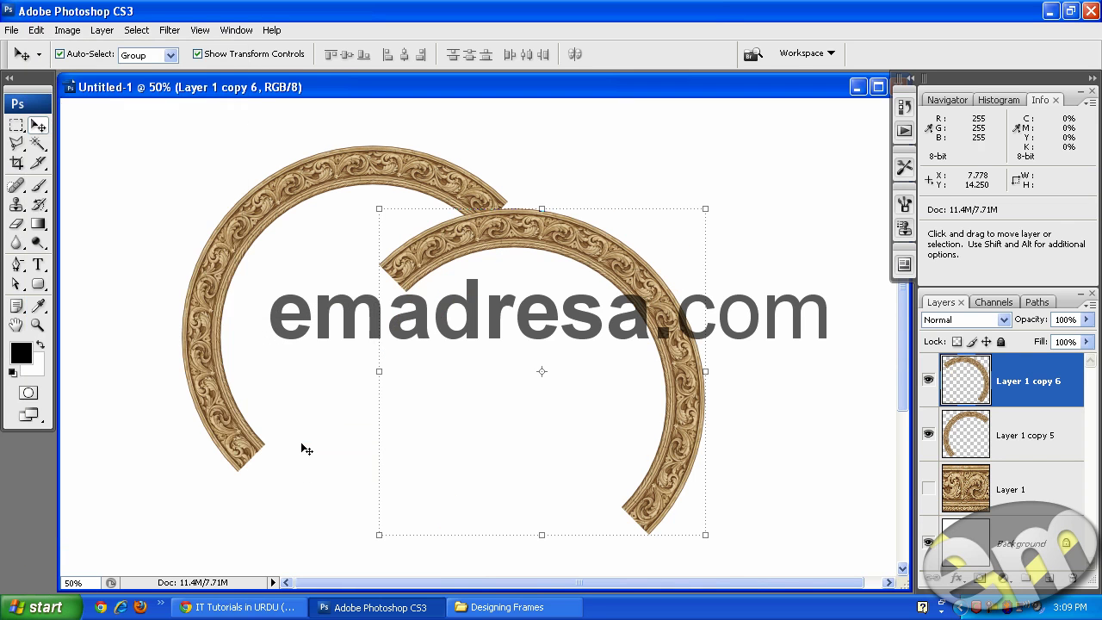
left_click(37, 30)
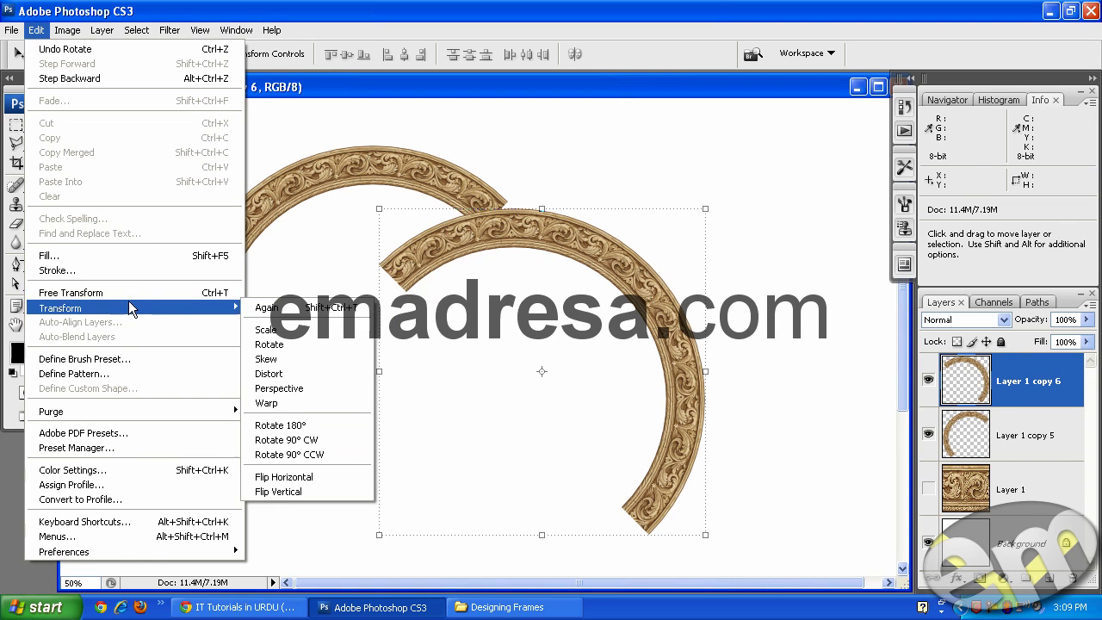
left_click(301, 440)
Step: Move the rotated half-ring into place, nudging it up and left one pixel to close the circle
mouse_move(682, 359)
left_mouse_down()
mouse_move(552, 368)
mouse_move(542, 357)
left_mouse_up()
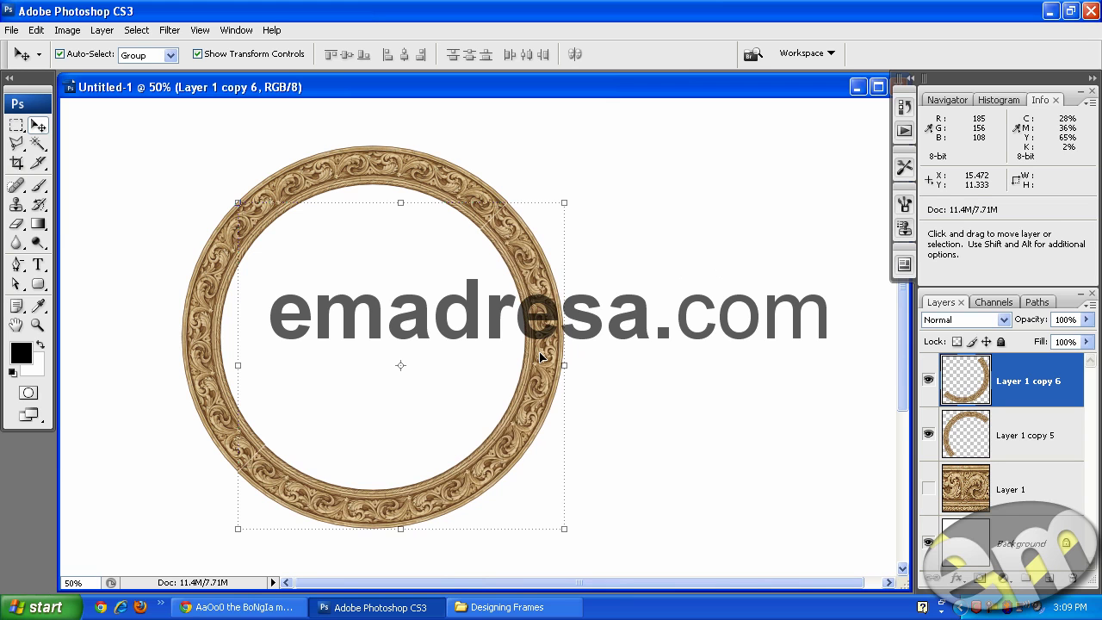
key("Up")
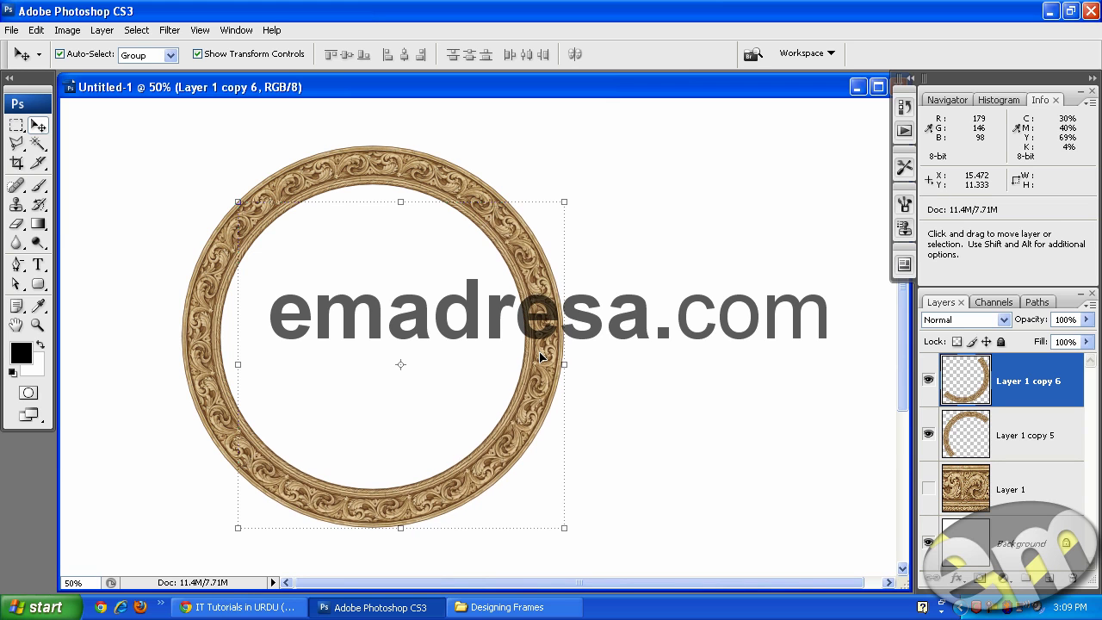
key("Left")
left_click(671, 298)
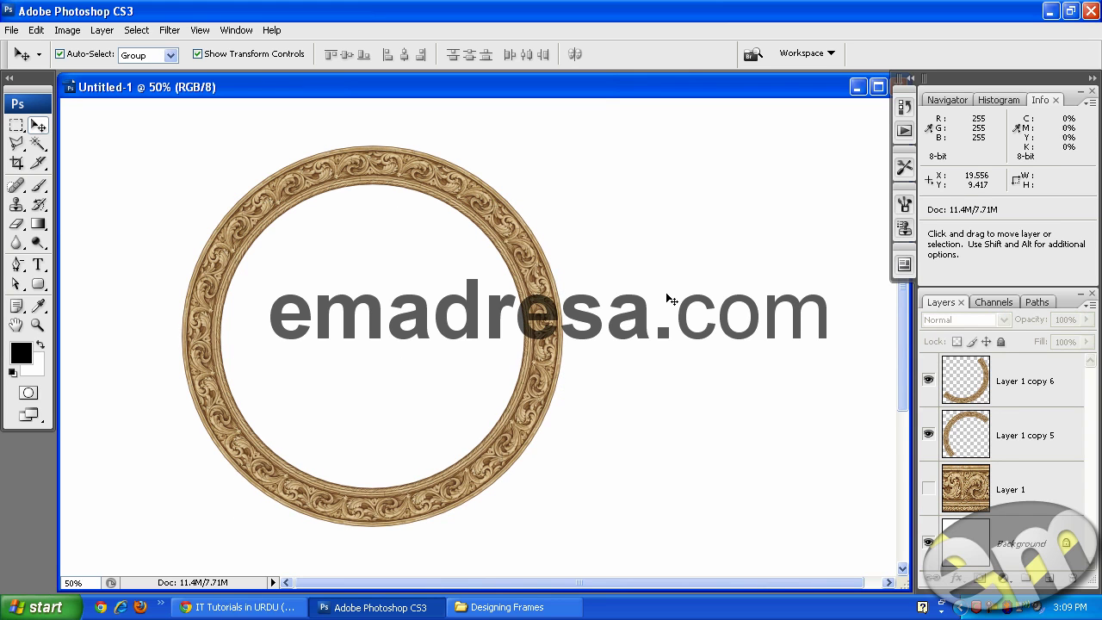
Step: Inspect the ring's seams at 100% zoom, then zoom back out to 50%
left_click(37, 324)
left_click(333, 54)
scroll(356, 323, "up", 3)
left_click_drag(640, 585, 533, 527)
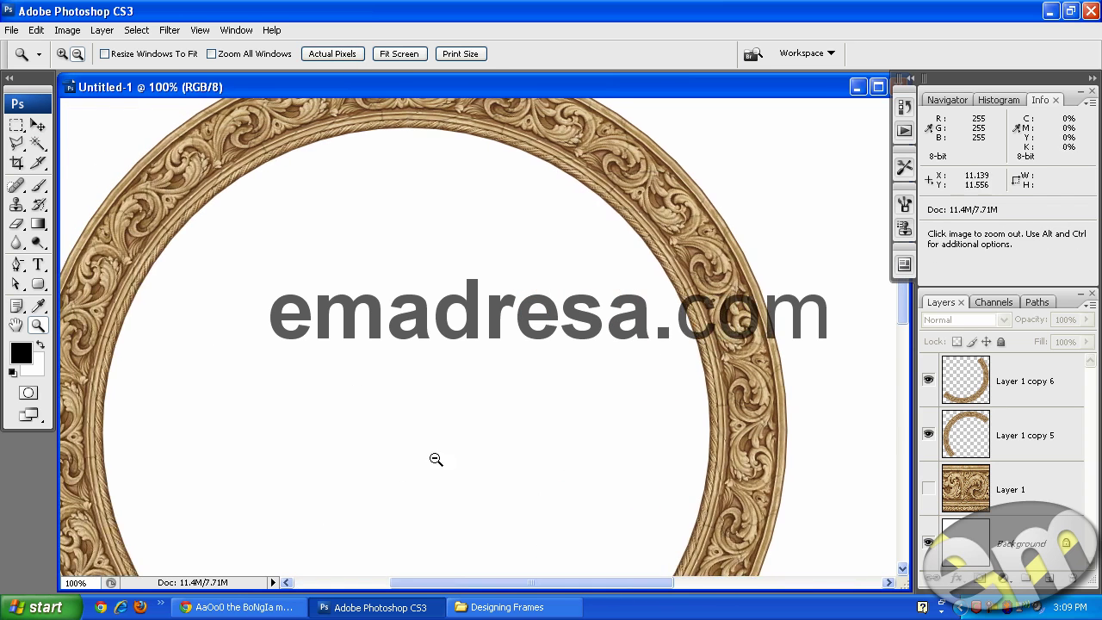
scroll(474, 519, "left", 3)
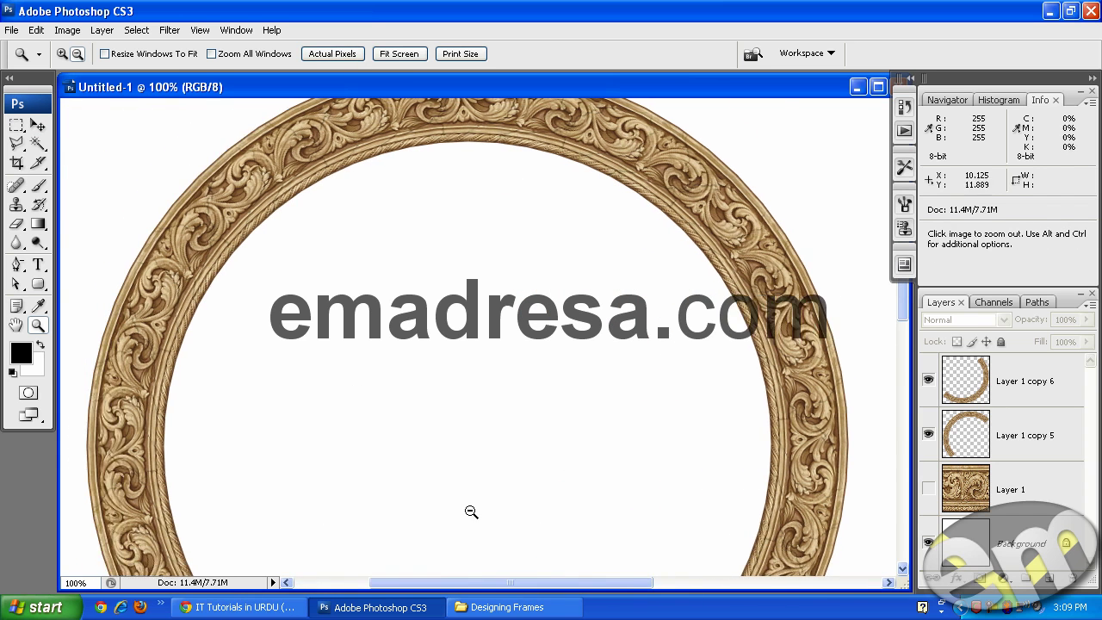
scroll(475, 519, "down", 2)
scroll(457, 497, "down", 2)
scroll(448, 485, "down", 2)
scroll(443, 483, "up", 1)
scroll(444, 482, "up", 2)
scroll(444, 482, "up", 2)
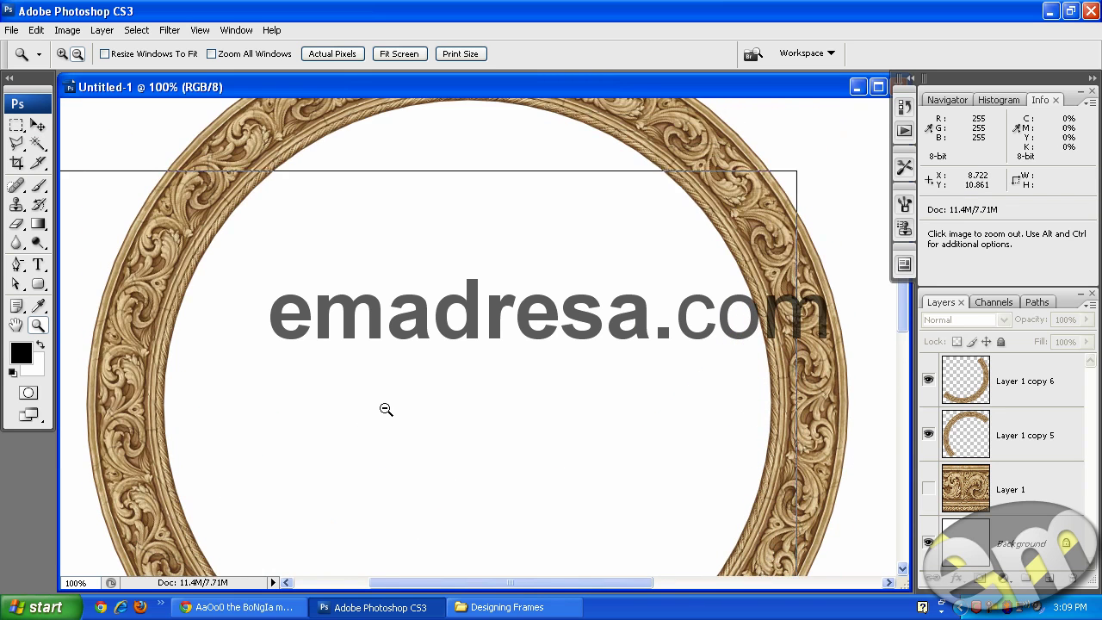
left_click(385, 409, "alt")
left_click(422, 379, "alt")
Step: Marquee-select both ring halves, merge them with Ctrl+E, and move the ring right over the text
key("v")
mouse_move(689, 498)
left_mouse_down()
mouse_move(462, 376)
mouse_move(214, 178)
left_mouse_up()
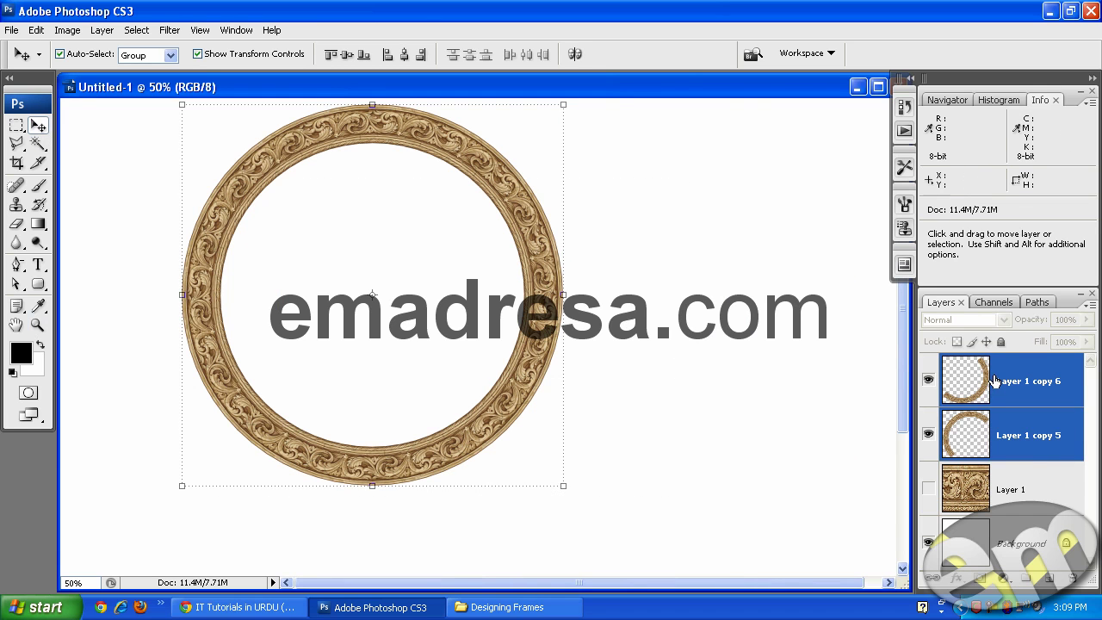
key("ctrl+e")
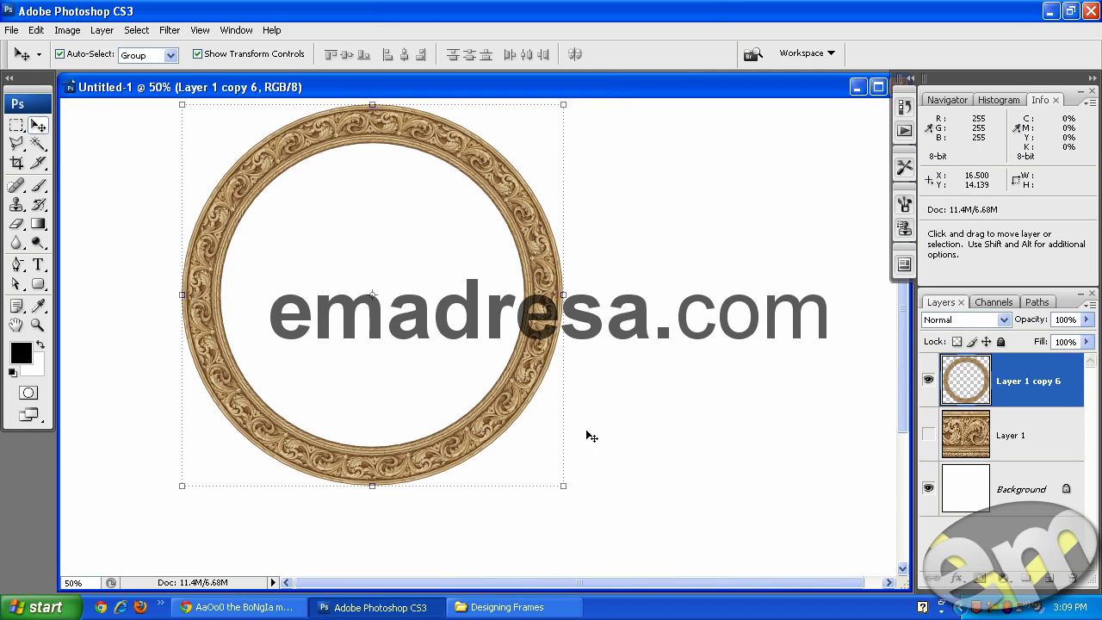
key("shift+Down")
key("shift+Down")
key("shift+Down")
key("shift+Down")
key("shift+Down")
key("shift+Down")
left_click_drag(556, 422, 785, 364)
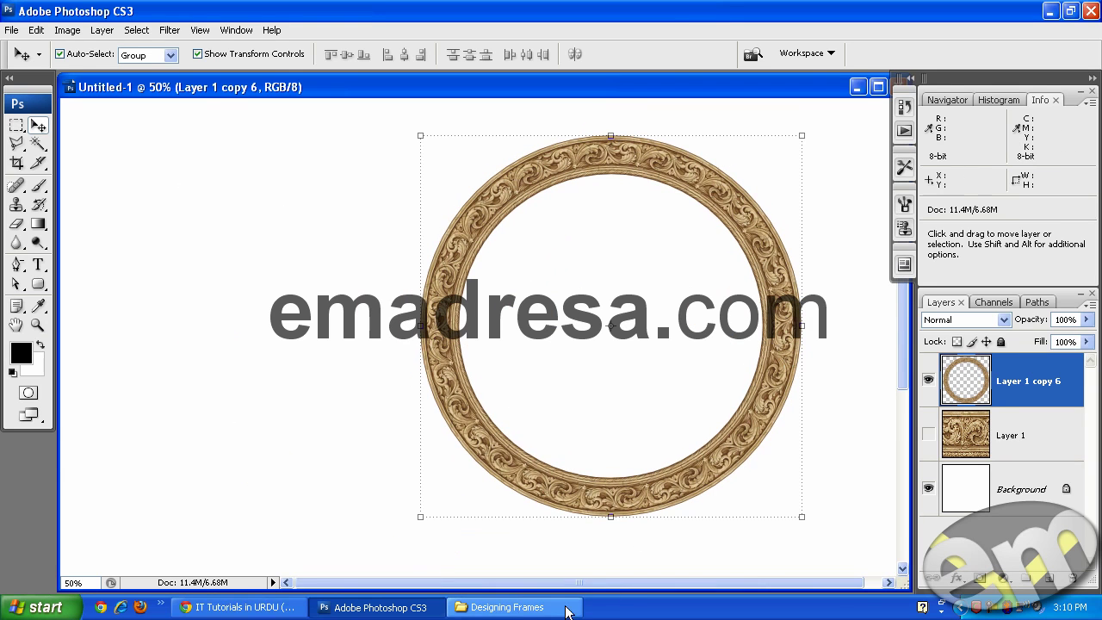
Step: Preview the Designing Frames Final image full-screen, then return to Photoshop
left_click(508, 607)
double_click(269, 191)
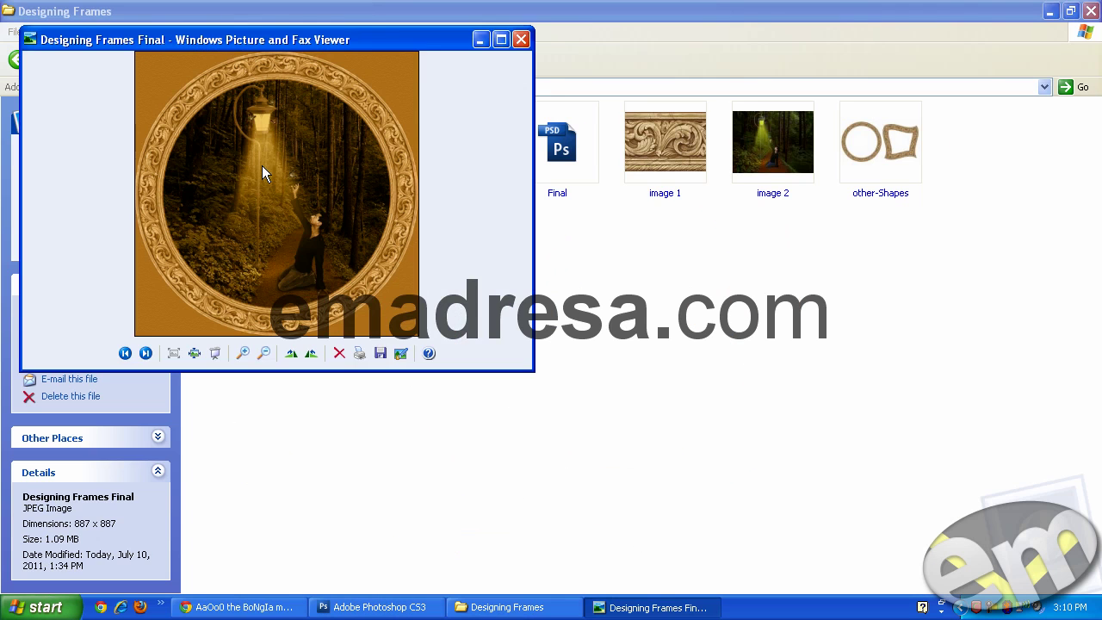
double_click(368, 42)
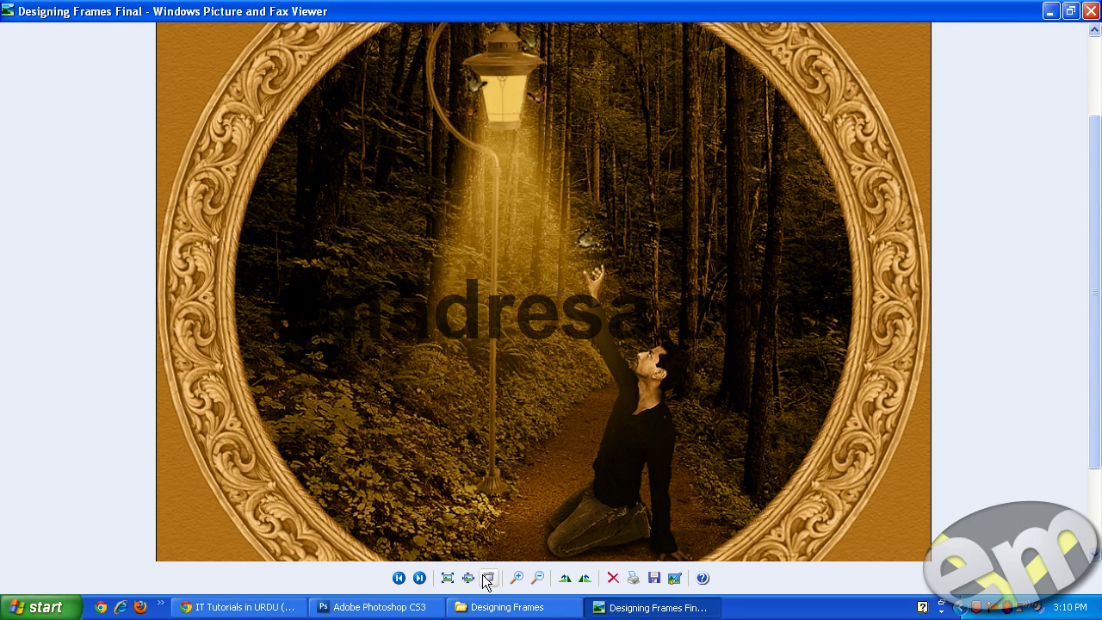
left_click(374, 608)
Step: At 100% zoom, Alt-drag a duplicate of the ring to the left
left_click(37, 324)
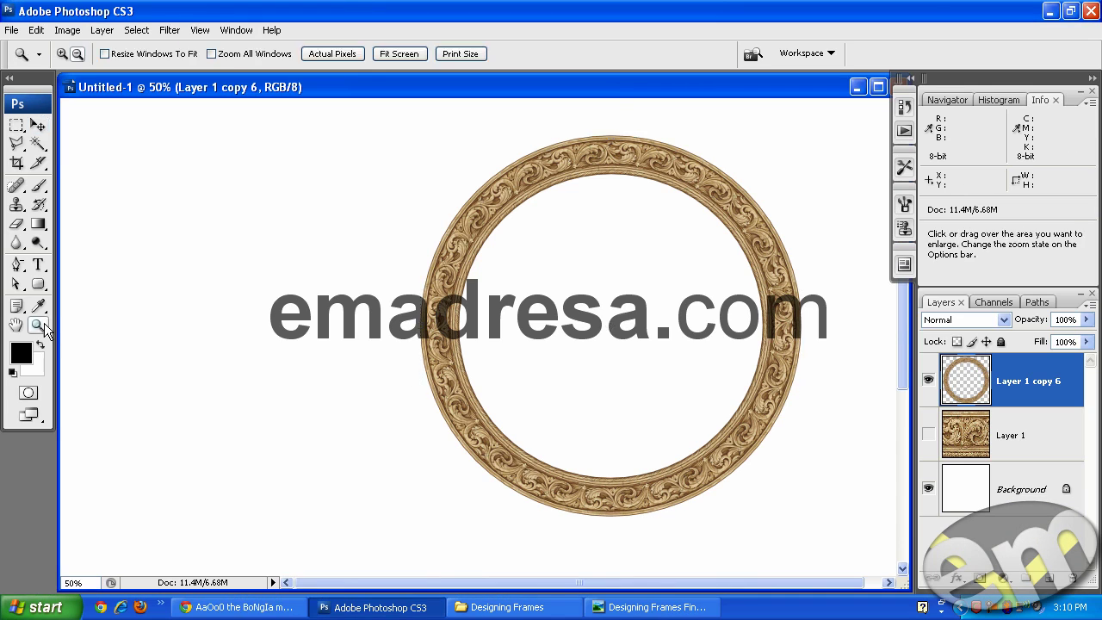
left_click(344, 54)
scroll(458, 333, "up", 5)
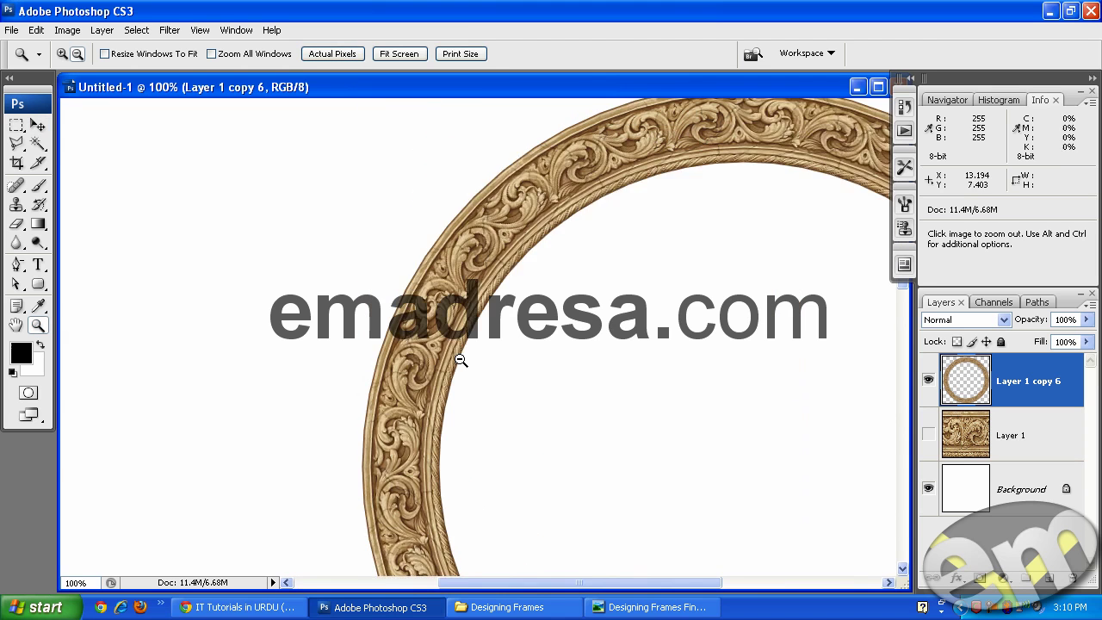
left_click(37, 125)
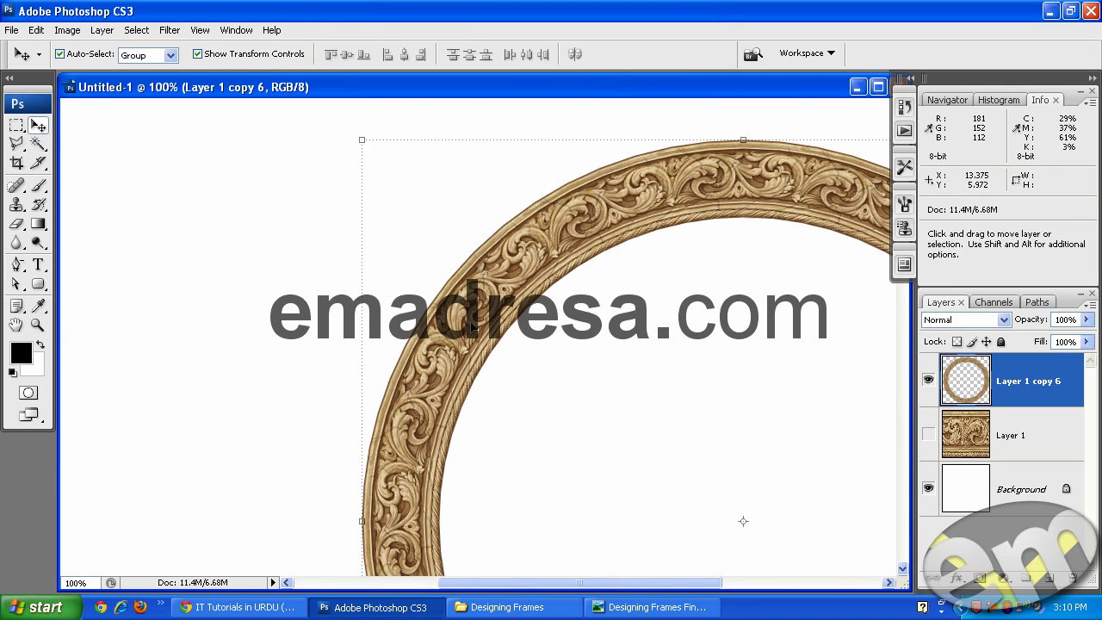
left_click_drag(472, 306, 104, 267)
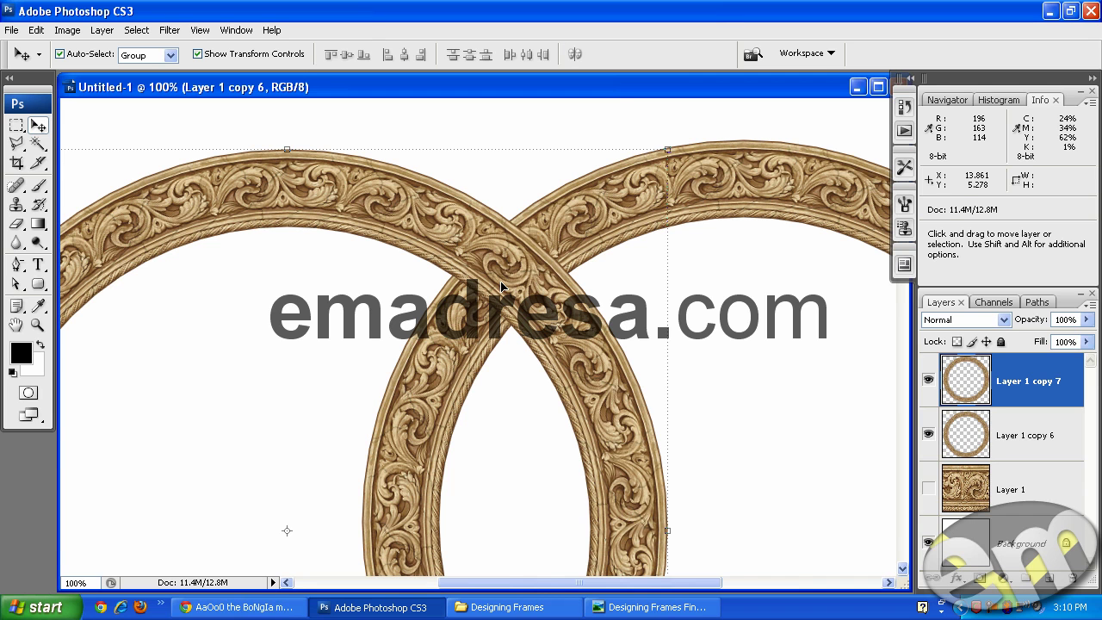
Step: Apply Filter > Sharpen > Sharpen to the copy, then hide Layer 1 copy 7 and copy 6
left_click(170, 31)
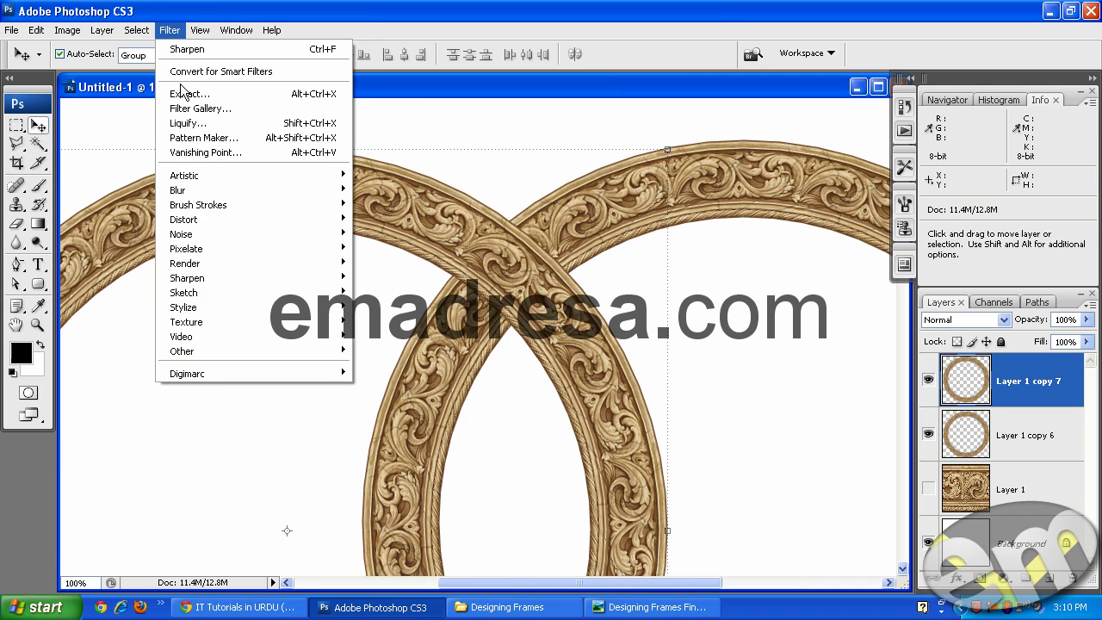
mouse_move(187, 278)
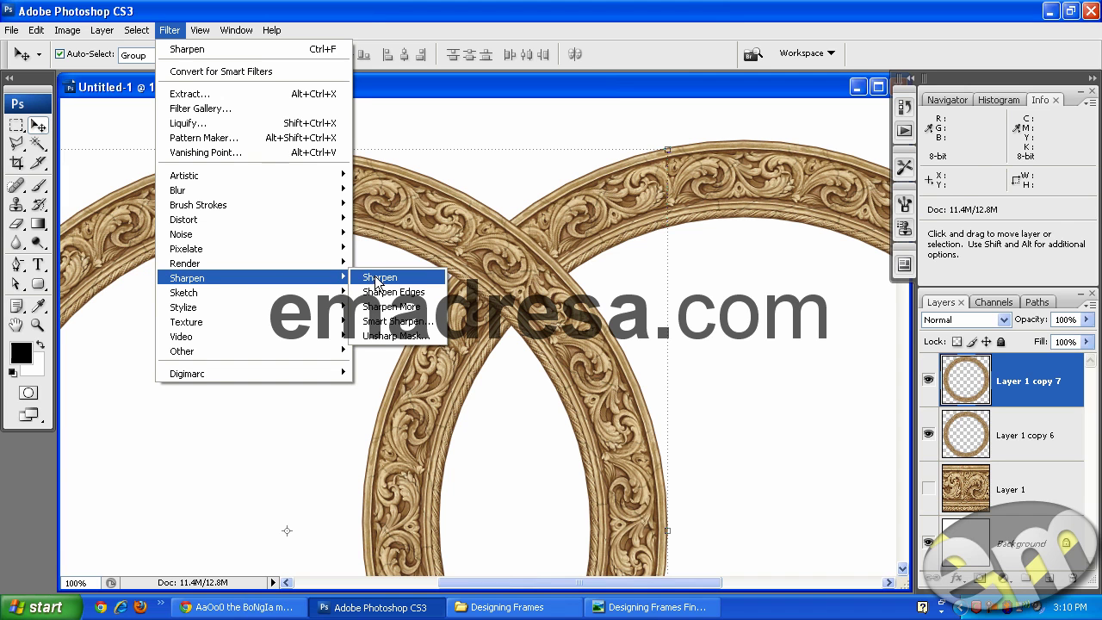
left_click(377, 278)
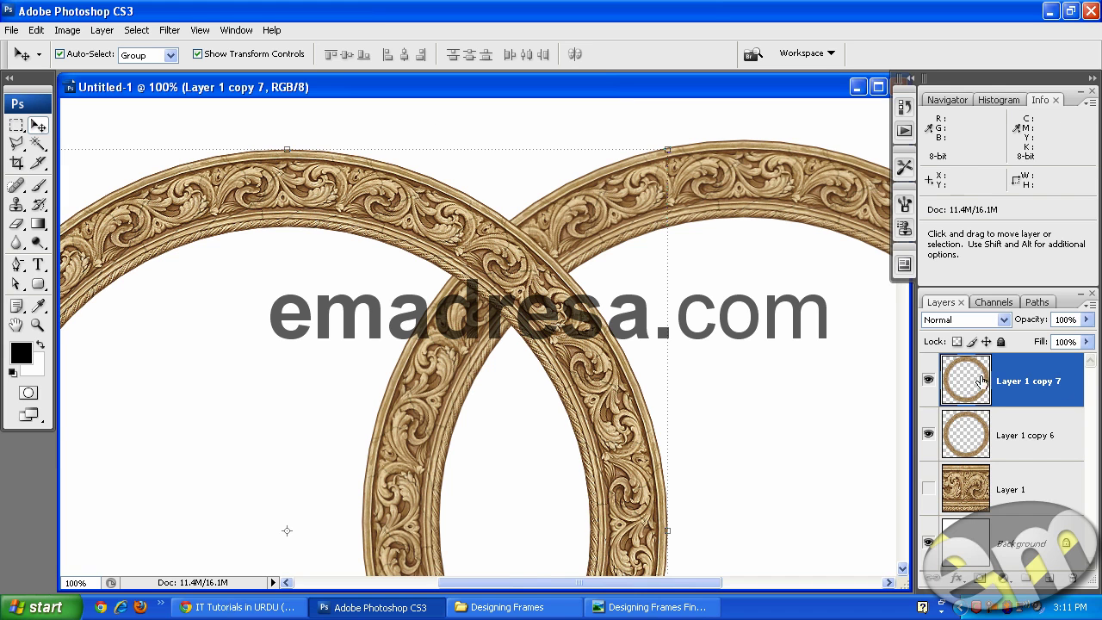
left_click(928, 381)
left_click(929, 434)
Step: Show the carved border piece Layer 1 and nudge it upward
left_click(558, 384)
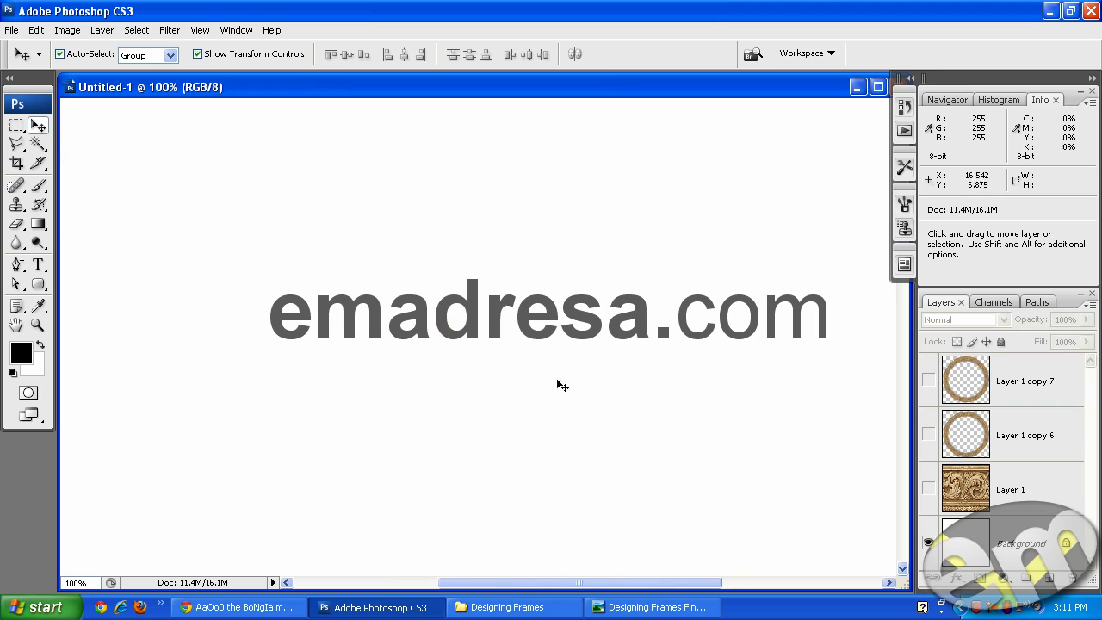
left_click_drag(553, 585, 442, 573)
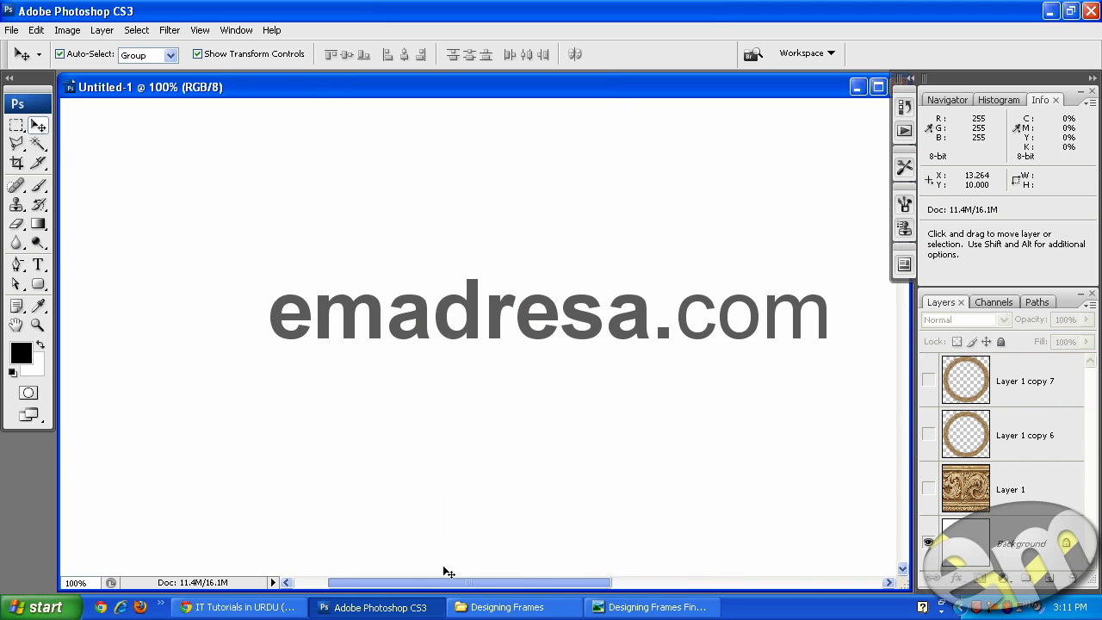
left_click(929, 489)
key("shift+Right")
key("shift+Right")
key("shift+Right")
key("shift+Up")
key("shift+Up")
key("shift+Up")
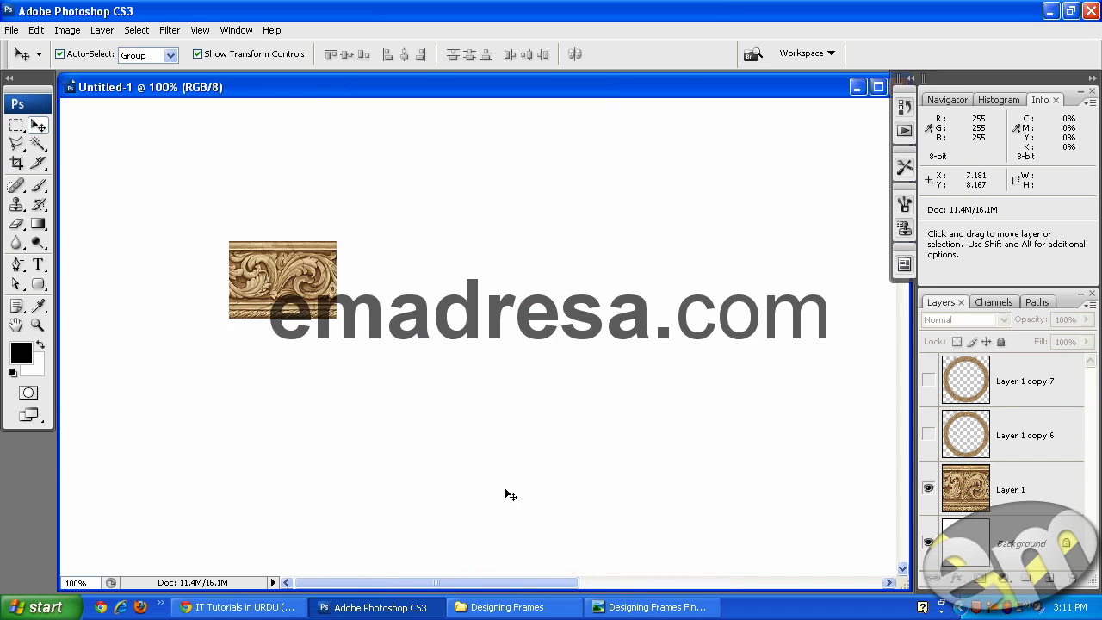
key("shift+Up")
key("shift+Up")
key("shift+Up")
Step: Alt-drag border copies side by side and merge them into one strip with Ctrl+E
left_click(274, 205)
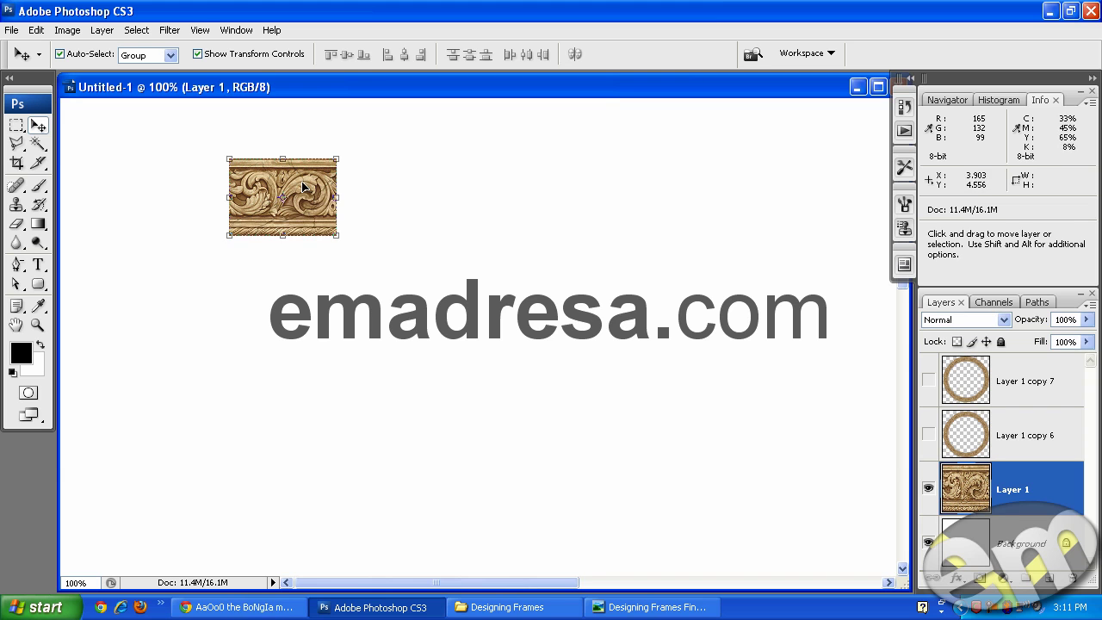
mouse_move(303, 186)
left_mouse_down()
mouse_move(357, 353)
mouse_move(583, 340)
mouse_move(659, 353)
mouse_move(785, 349)
mouse_move(769, 349)
left_mouse_up()
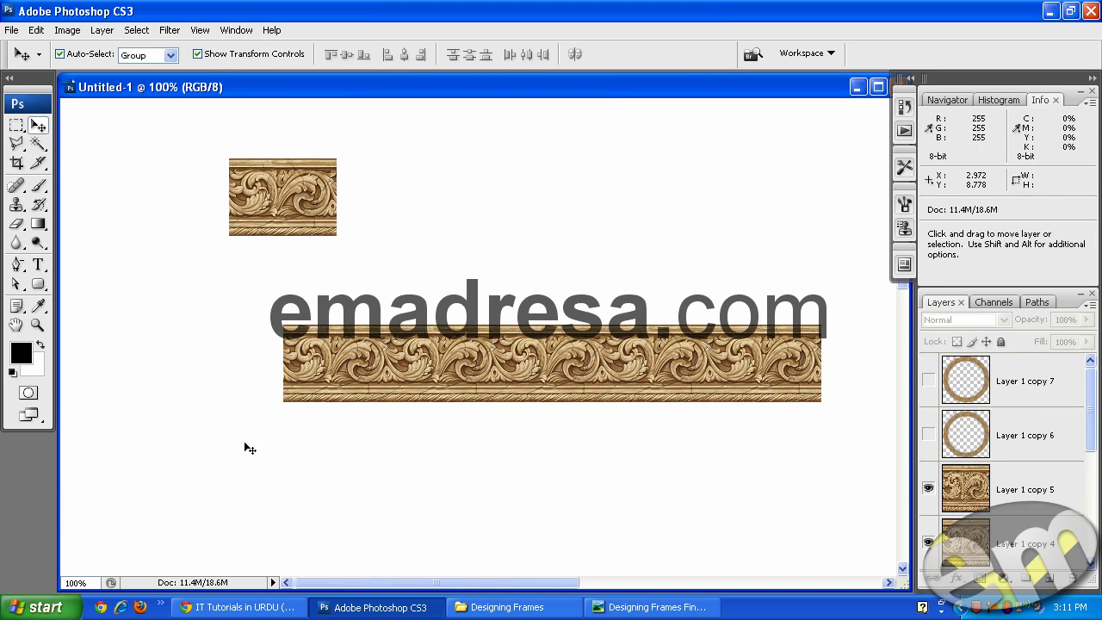
left_click_drag(246, 445, 773, 349)
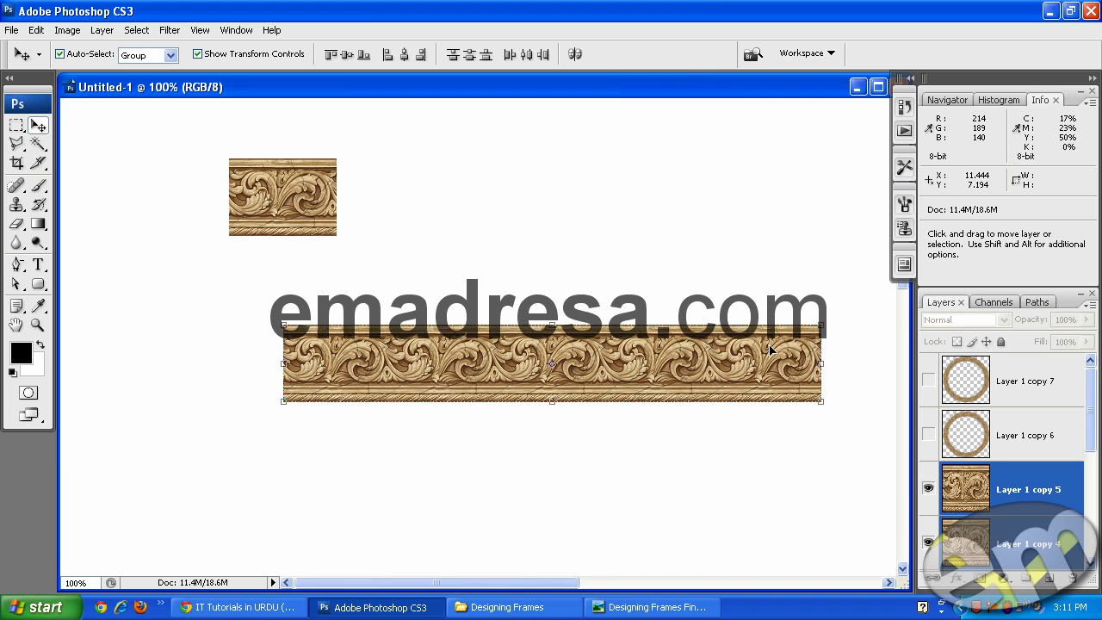
key("ctrl+e")
Step: Hide the small original border piece and move the long strip up over the text
left_click_drag(681, 359, 650, 382)
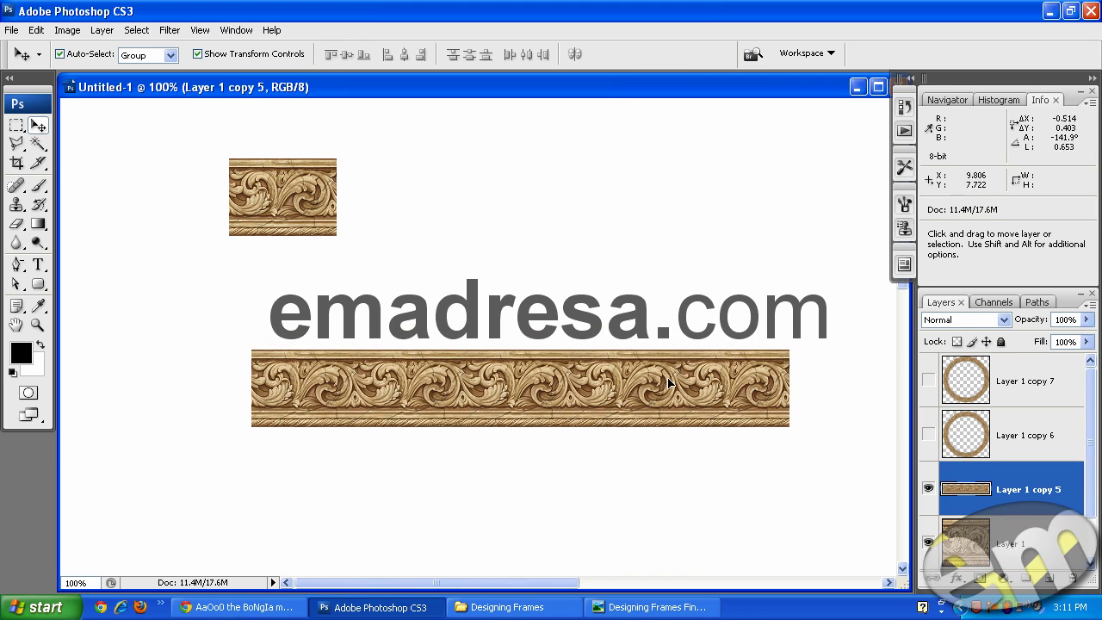
left_click(324, 223)
left_click(928, 544)
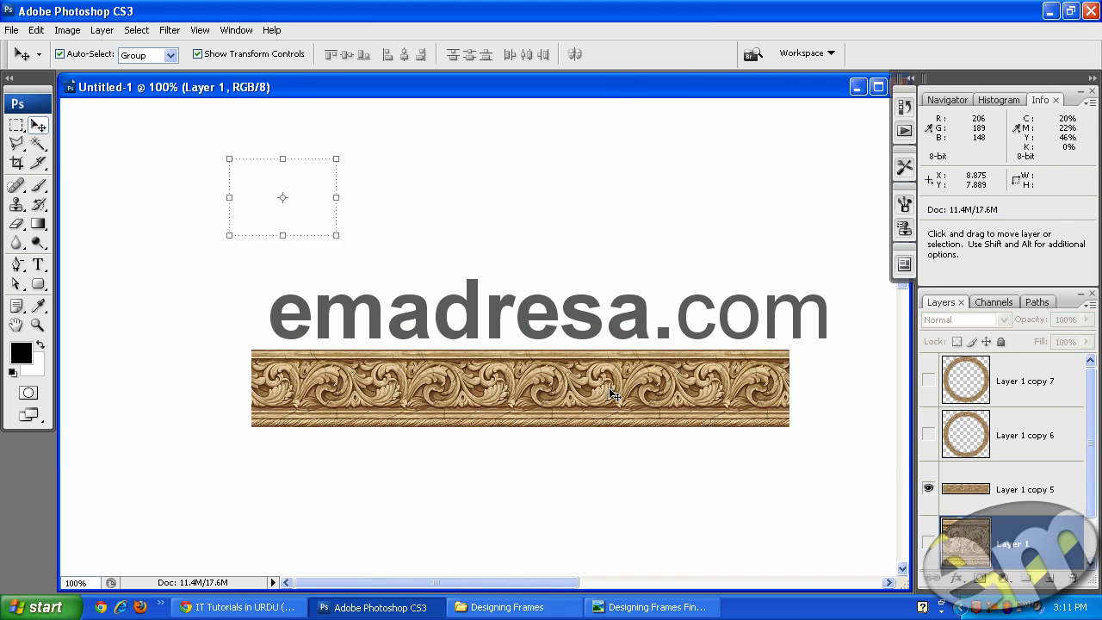
left_click_drag(588, 392, 538, 288)
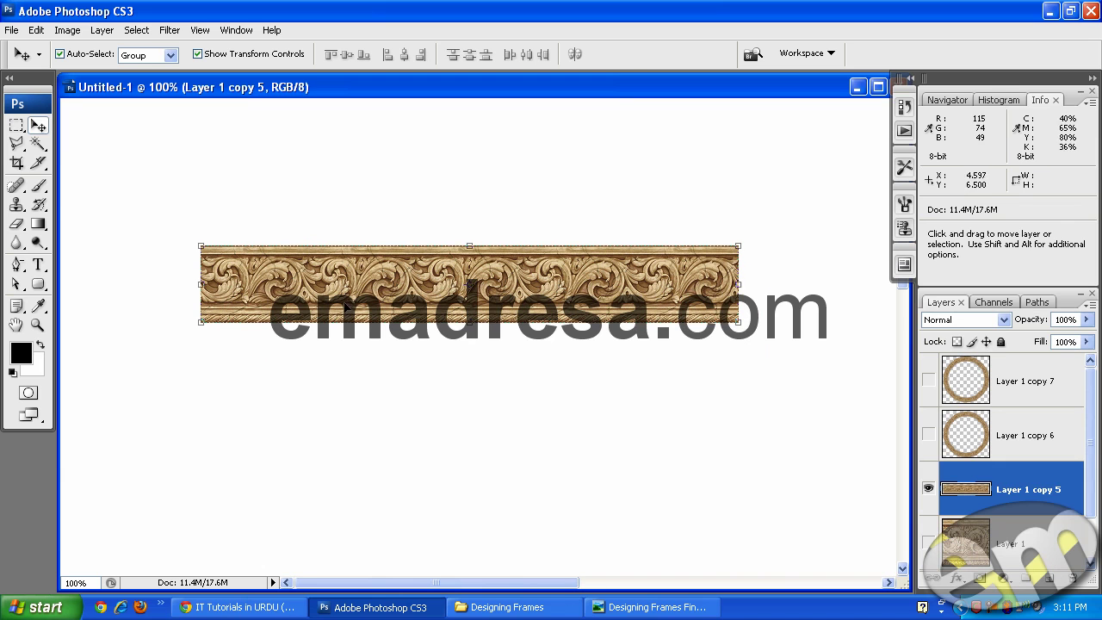
Step: Warp the long strip with the Flag style, then Alt-drag a second wavy copy above it
left_click(36, 30)
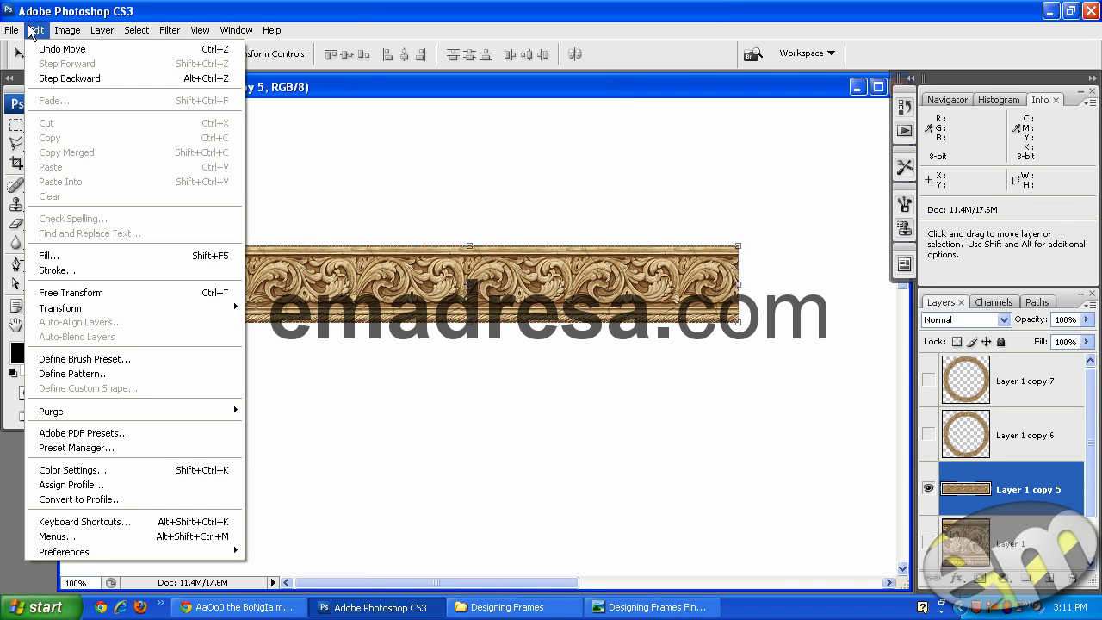
mouse_move(60, 308)
left_click(311, 412)
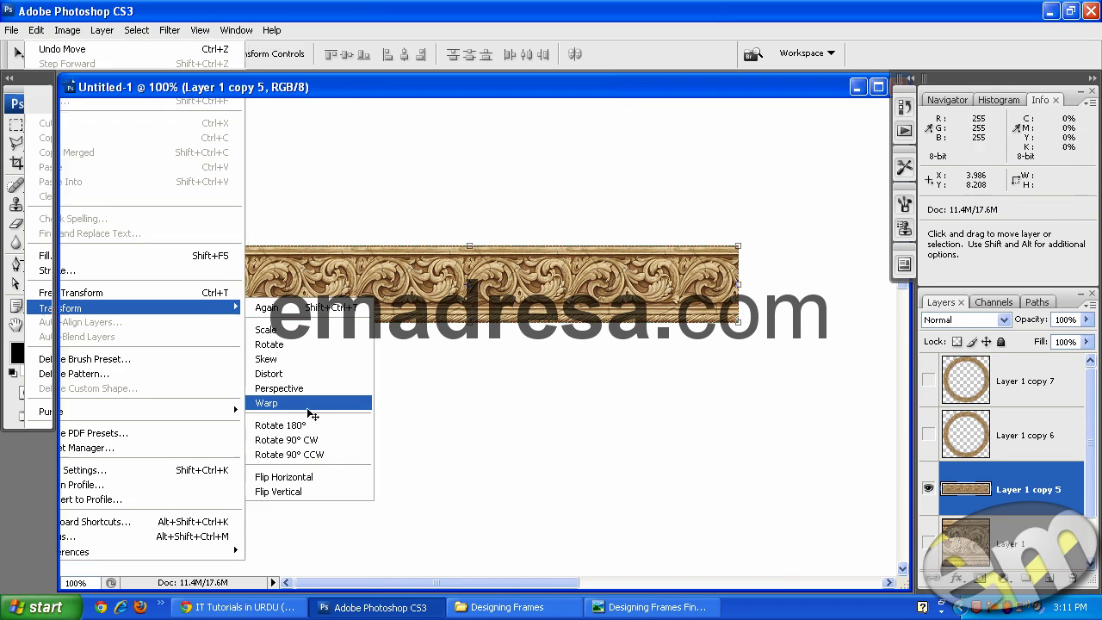
left_click(195, 54)
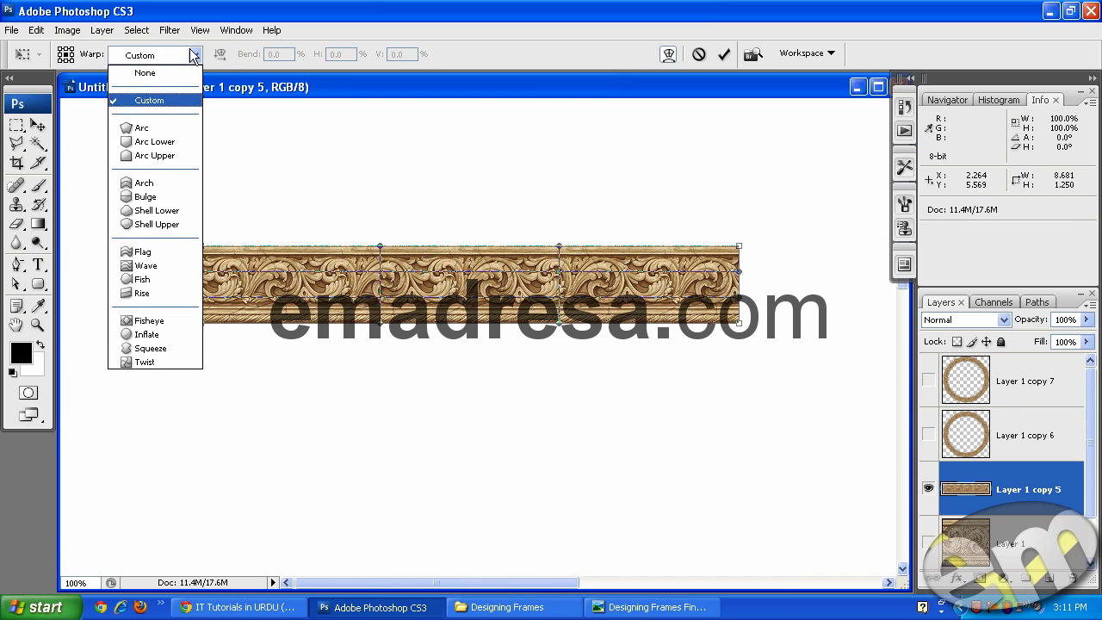
left_click(164, 259)
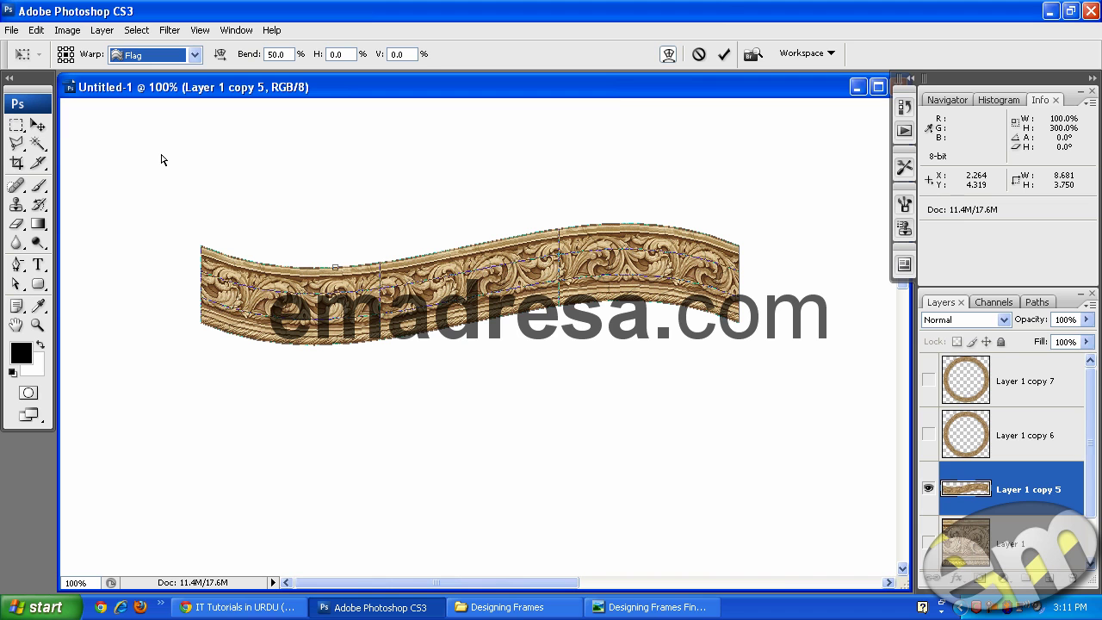
key("Return")
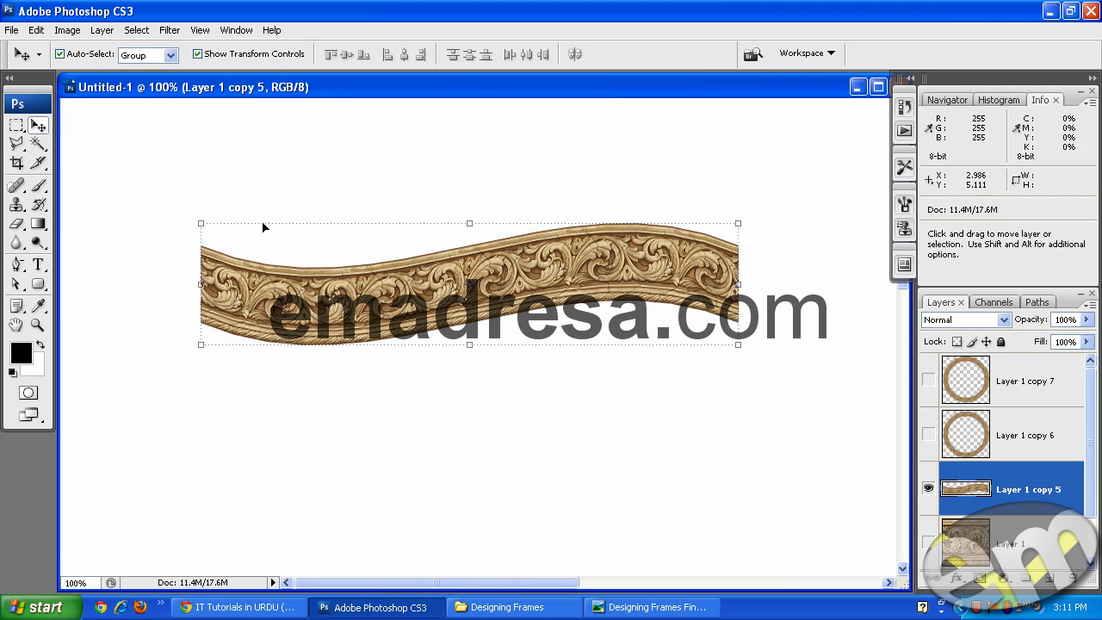
left_click_drag(451, 274, 534, 294)
mouse_move(481, 322)
left_mouse_down()
mouse_move(422, 203)
mouse_move(398, 191)
left_mouse_up()
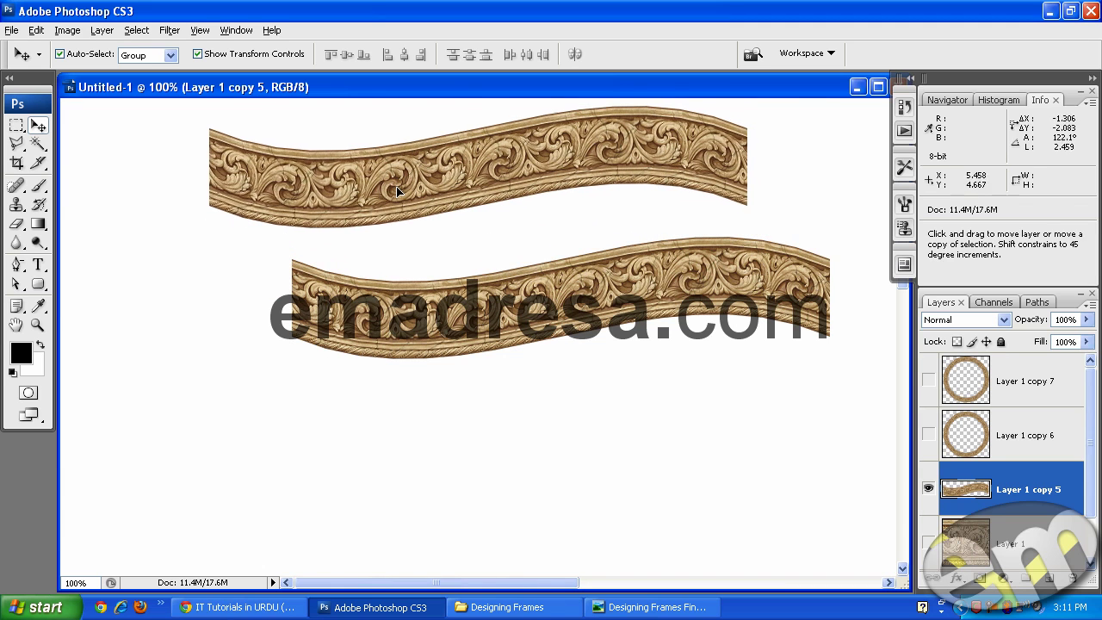
Step: Hide Layer 1 copy 5 and reposition the remaining wavy strip at 50% zoom
left_click(928, 543)
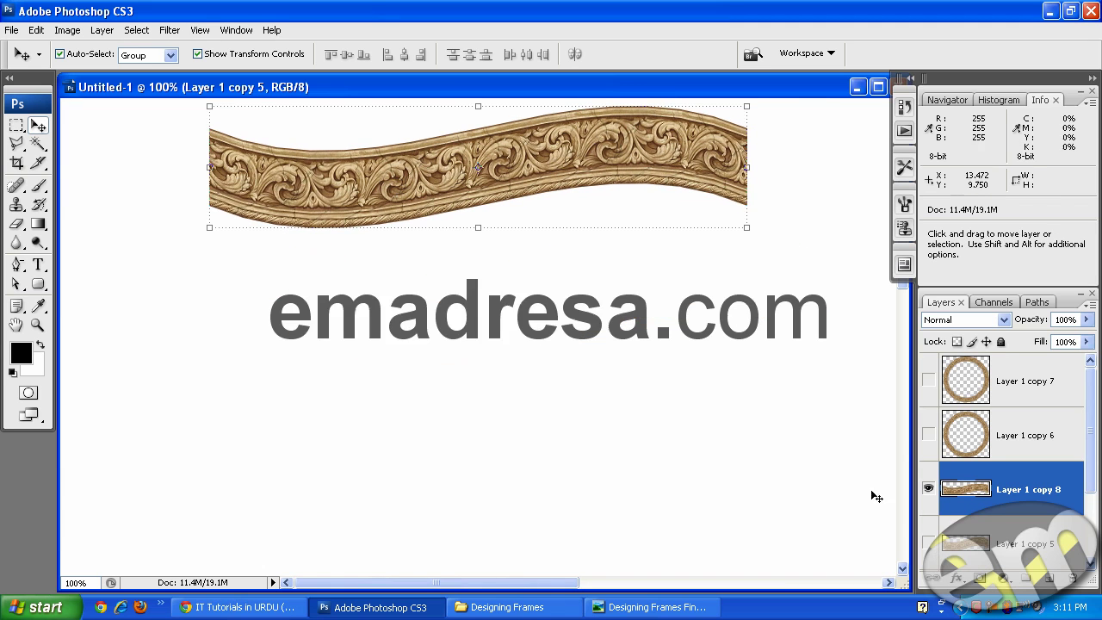
left_click_drag(570, 155, 639, 347)
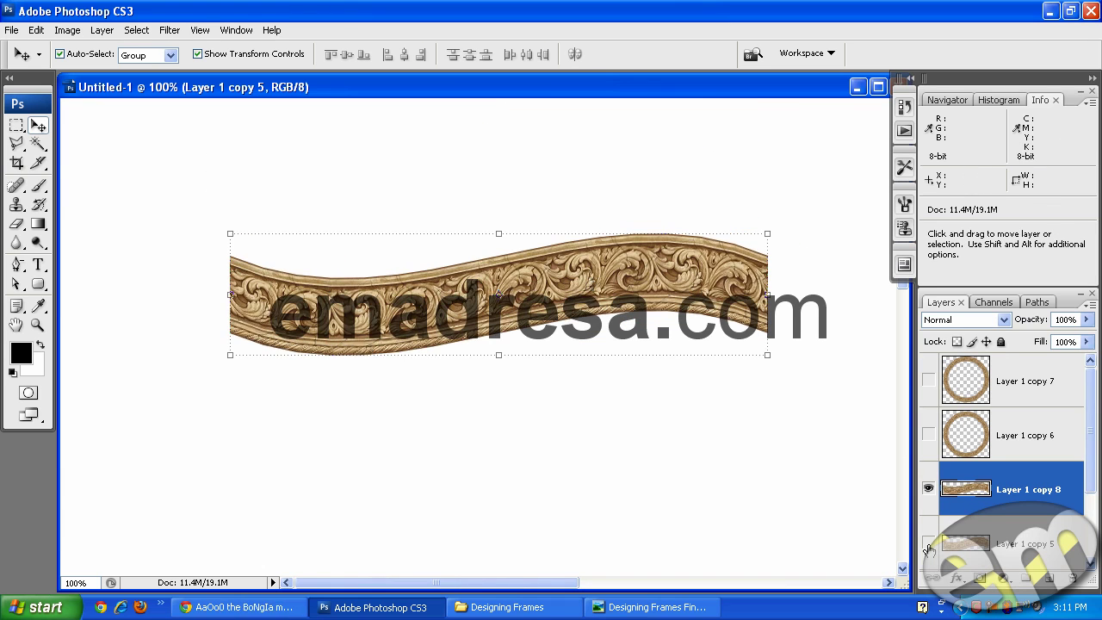
left_click_drag(639, 276, 658, 266)
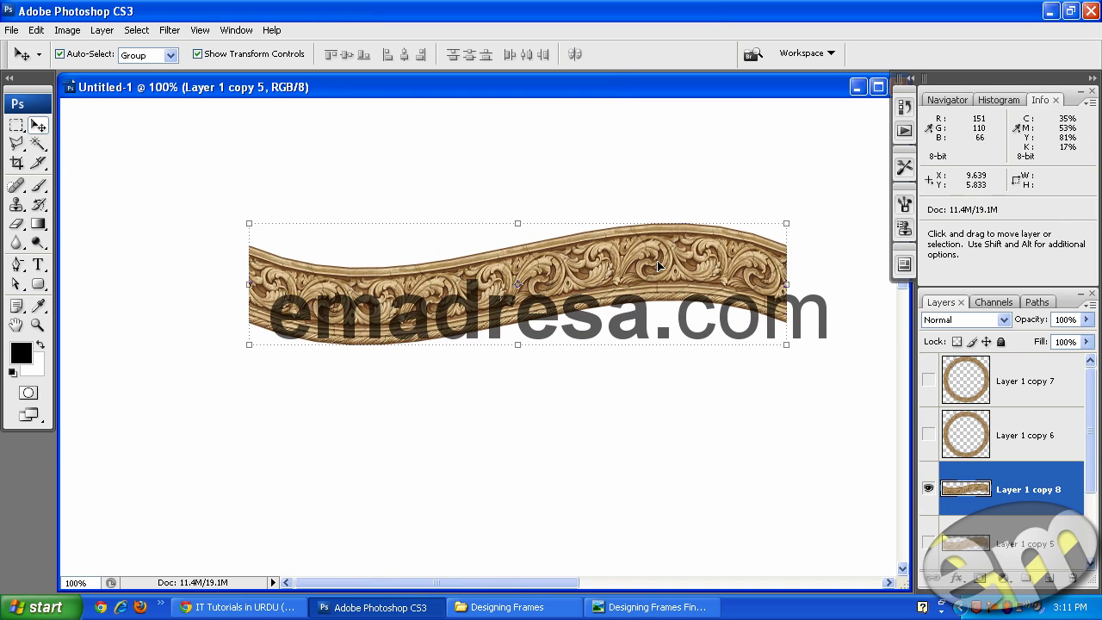
key("z")
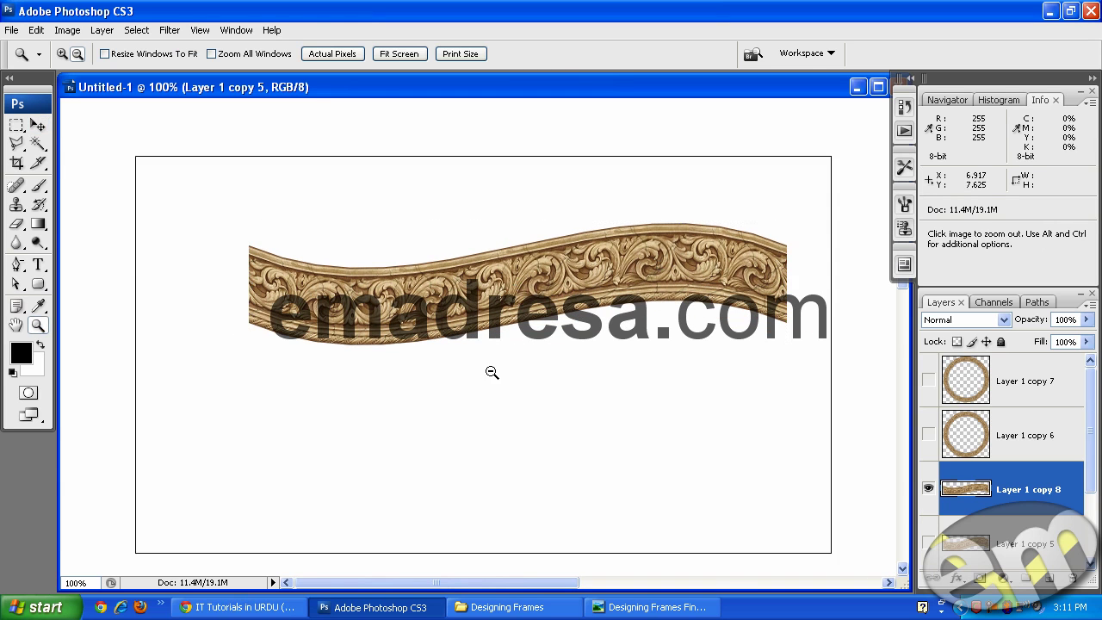
left_click(462, 366, "alt")
left_click(461, 365, "alt")
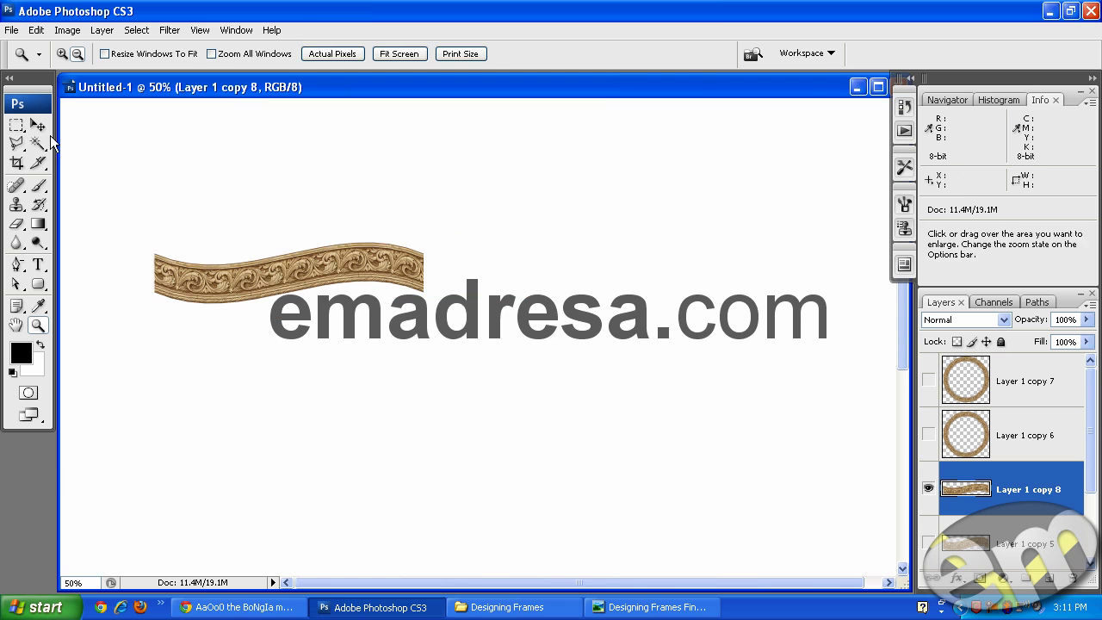
left_click(37, 125)
mouse_move(345, 273)
left_mouse_down()
mouse_move(560, 234)
mouse_move(600, 411)
mouse_move(592, 415)
left_mouse_up()
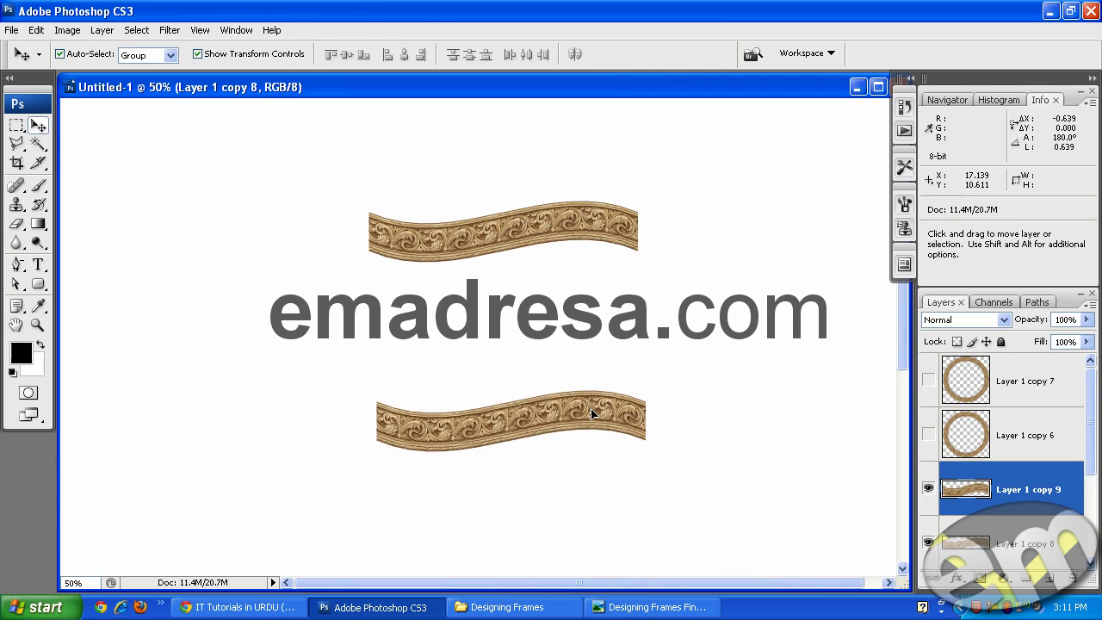
Step: At 100%, move the lower strip up and Alt-drag a duplicate across the emadresa.com text
left_click(37, 325)
left_click(356, 52)
scroll(413, 166, "up", 1)
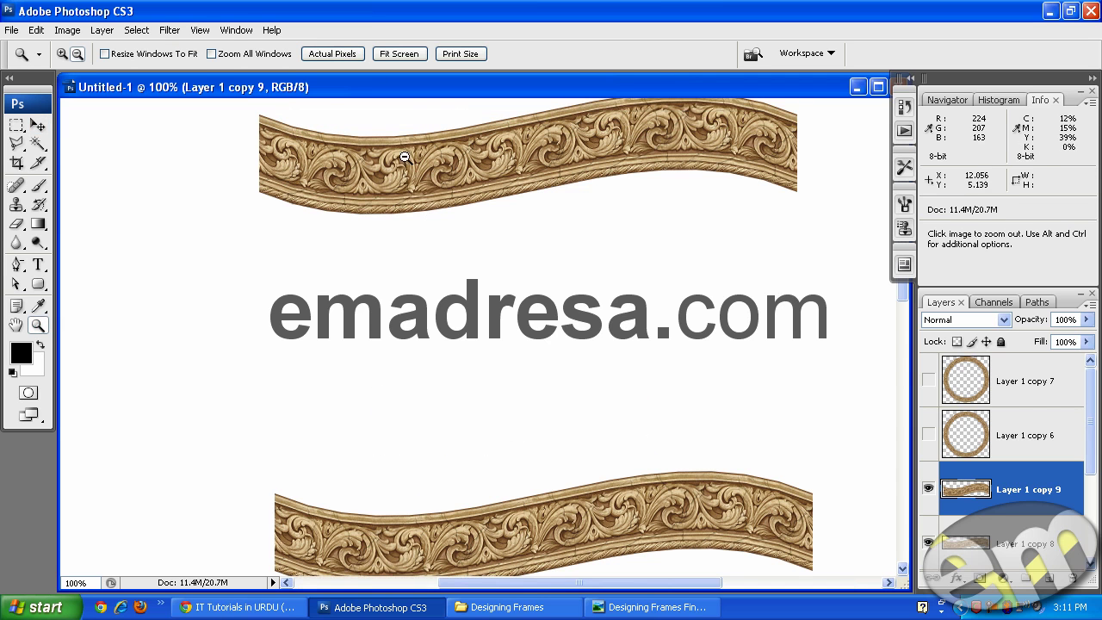
scroll(379, 198, "down", 1)
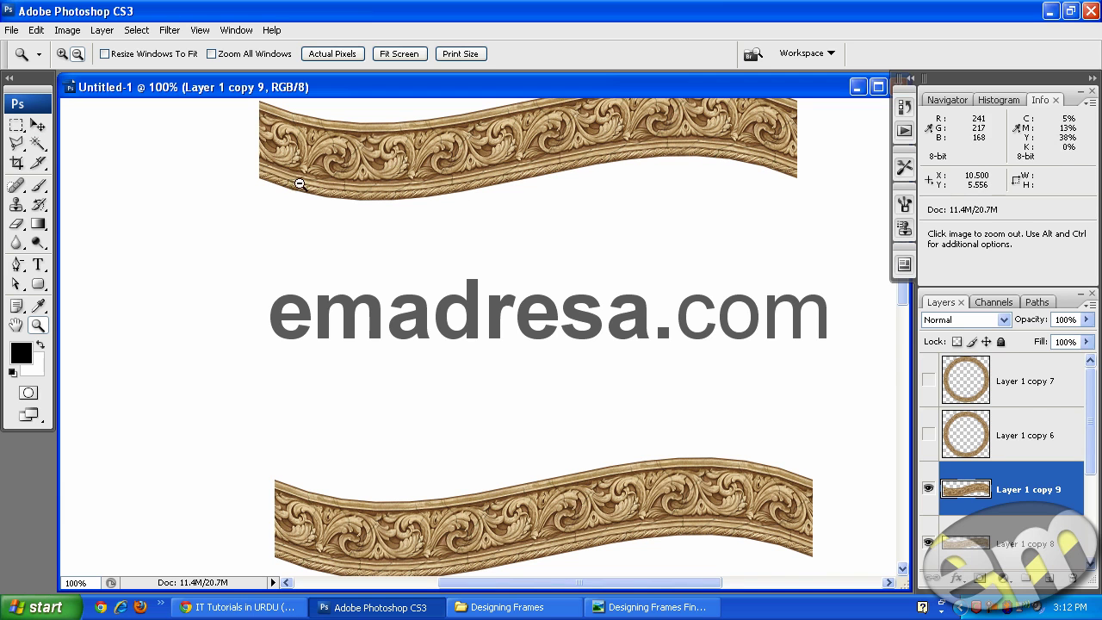
left_click(38, 125)
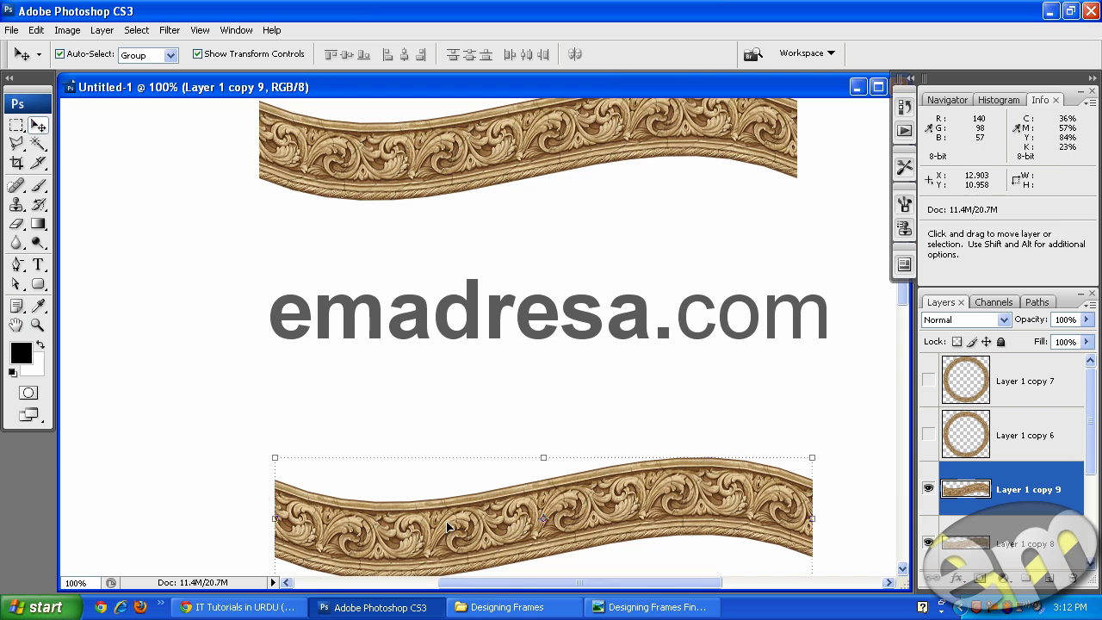
left_click_drag(447, 527, 432, 424)
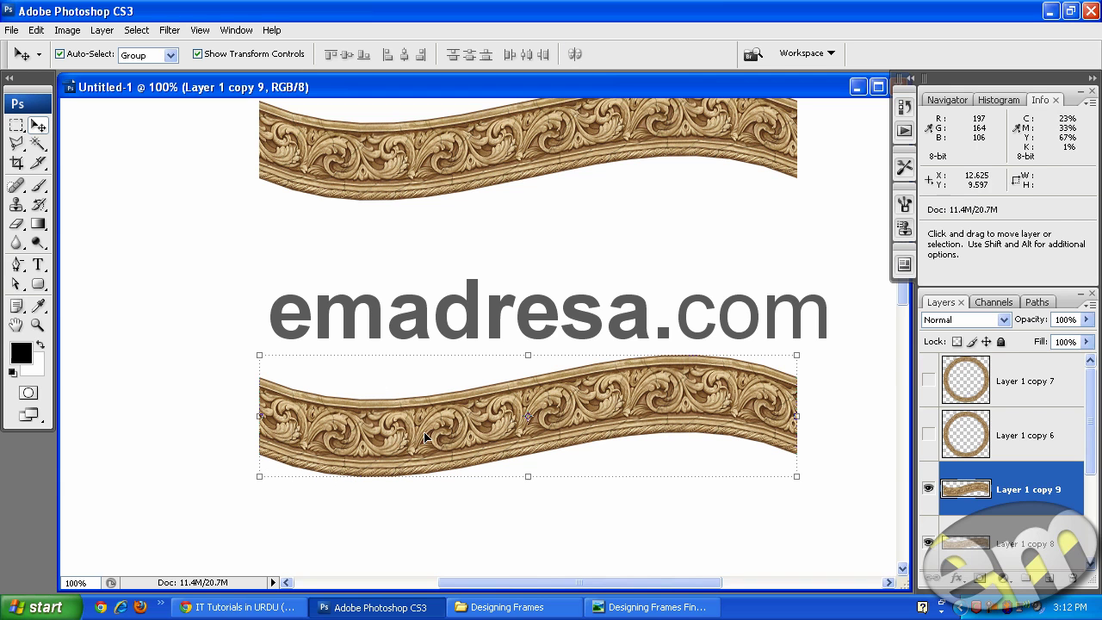
mouse_move(424, 437)
left_mouse_down()
mouse_move(434, 460)
mouse_move(435, 335)
left_mouse_up()
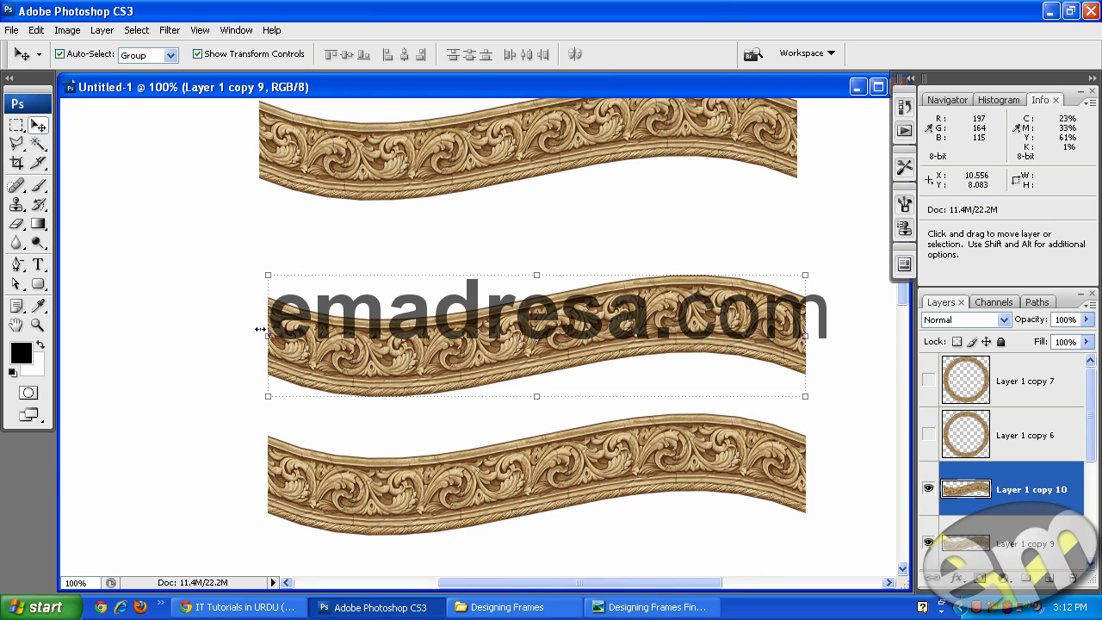
Step: Rotate the middle strip upright with Free Transform and place it as the frame's left side
left_click(256, 268)
left_click_drag(257, 268, 565, 183)
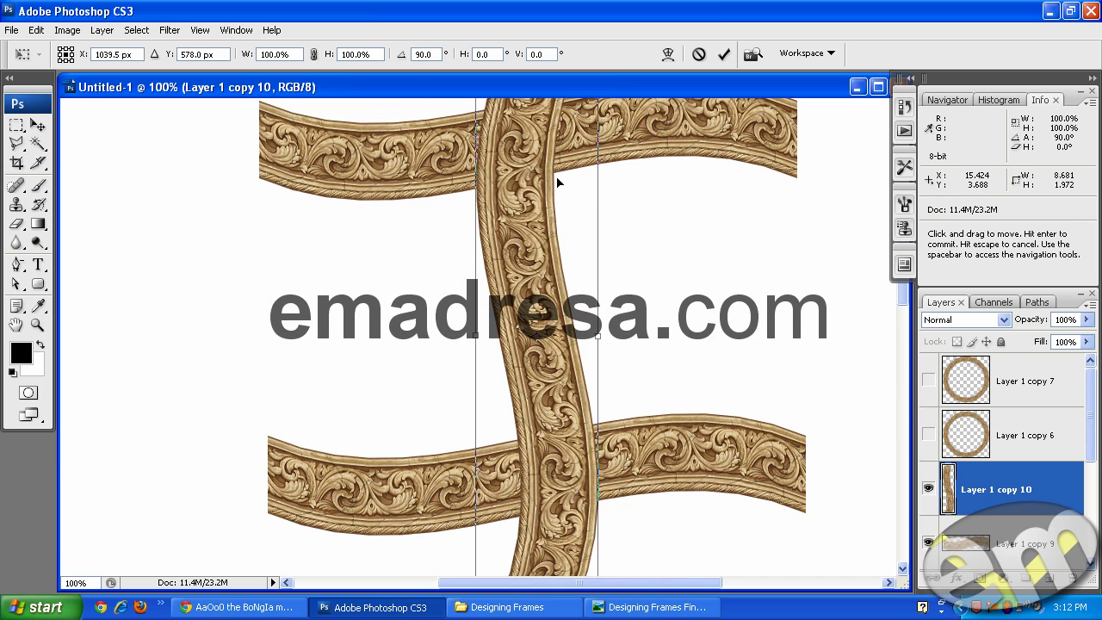
key("Return")
left_click_drag(515, 200, 256, 237)
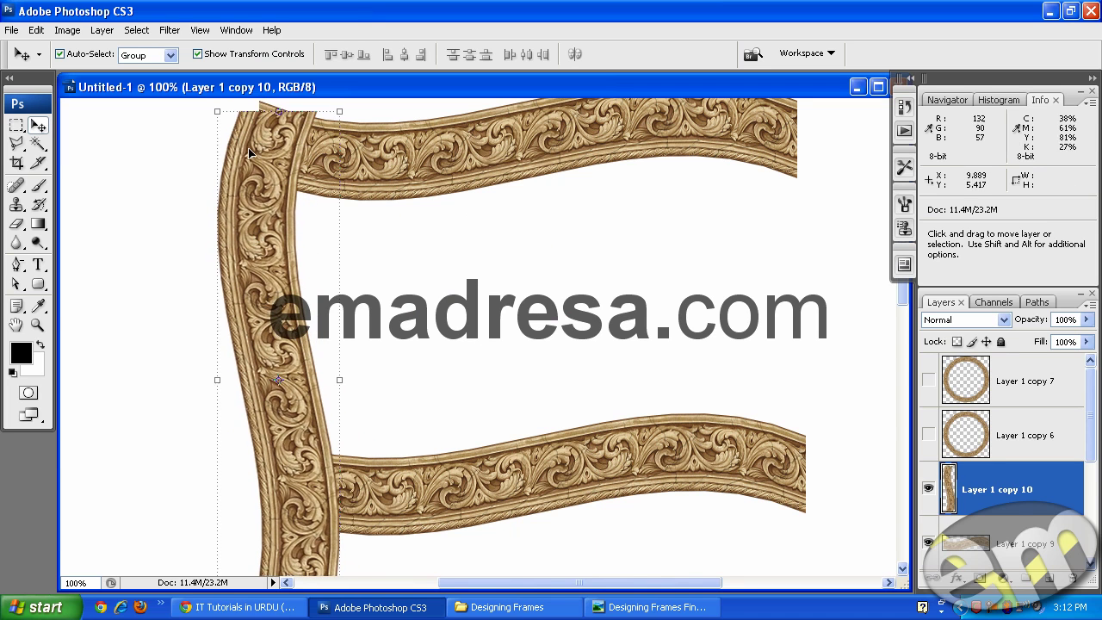
left_click(379, 186)
scroll(387, 284, "up", 3)
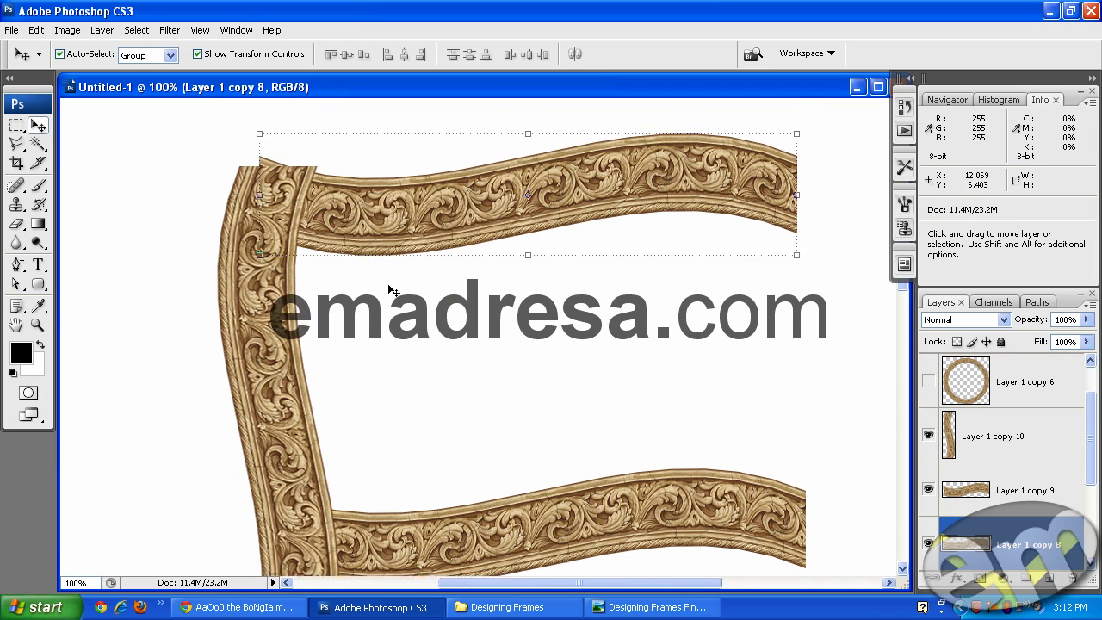
scroll(268, 173, "up", 1)
left_click_drag(270, 299, 267, 288)
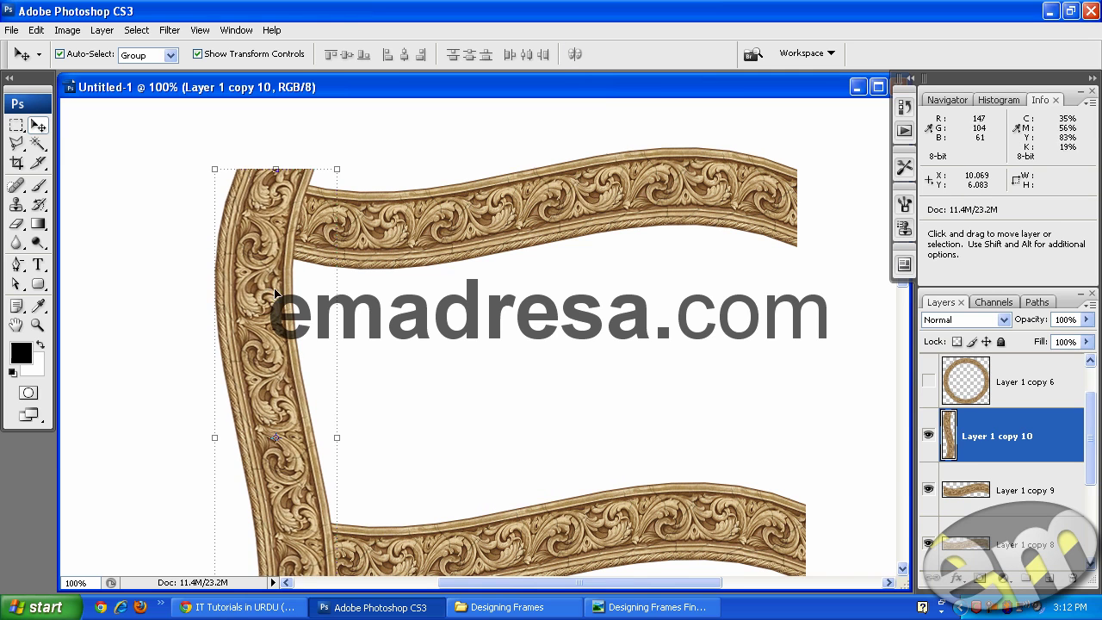
Step: Stack Layer 1 copy 9 above Layer 1 copy 10 and shift the bottom band slightly left and down
scroll(275, 293, "down", 5)
left_click_drag(466, 397, 445, 457)
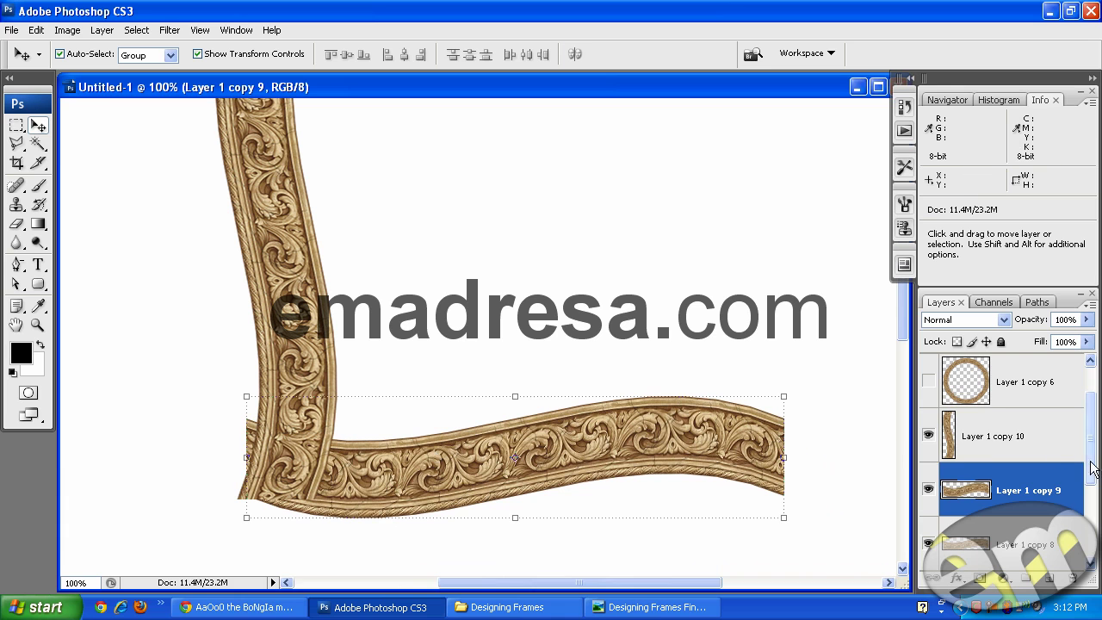
left_click_drag(1033, 490, 1034, 430)
left_click_drag(472, 454, 462, 459)
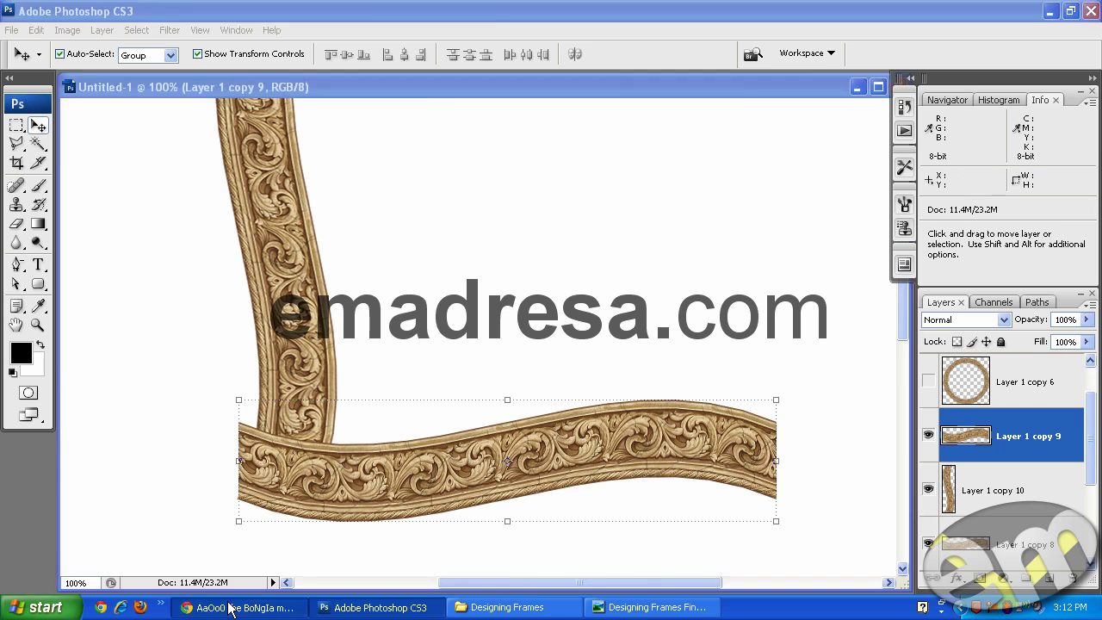
Step: Close the Facebook chat box in the browser, then move the bottom band up and right
left_click(231, 608)
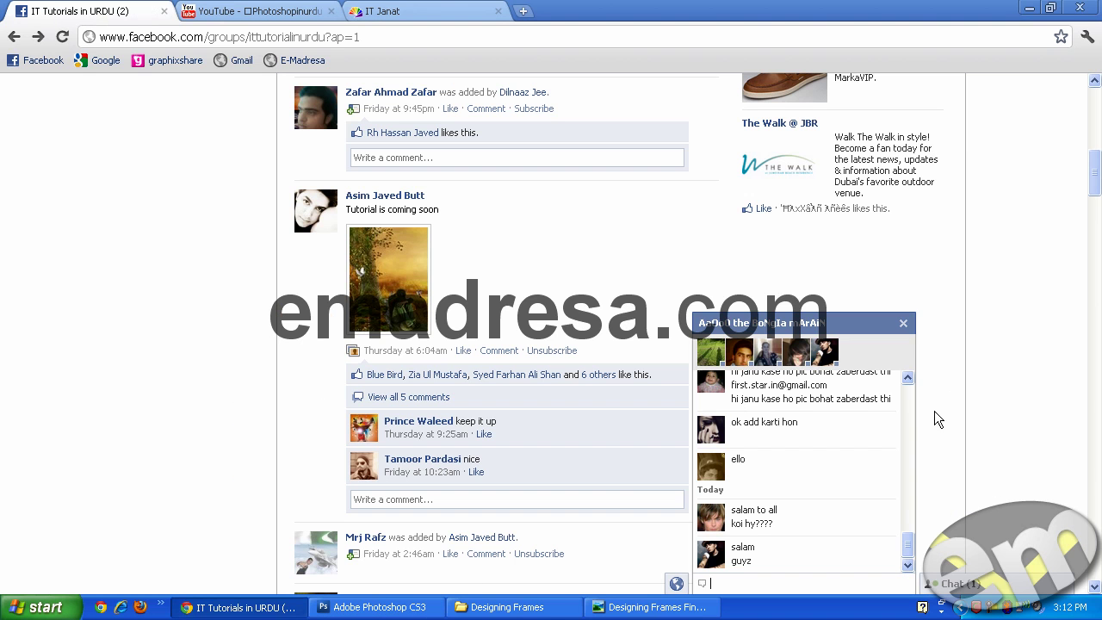
left_click(904, 323)
key("alt+Tab")
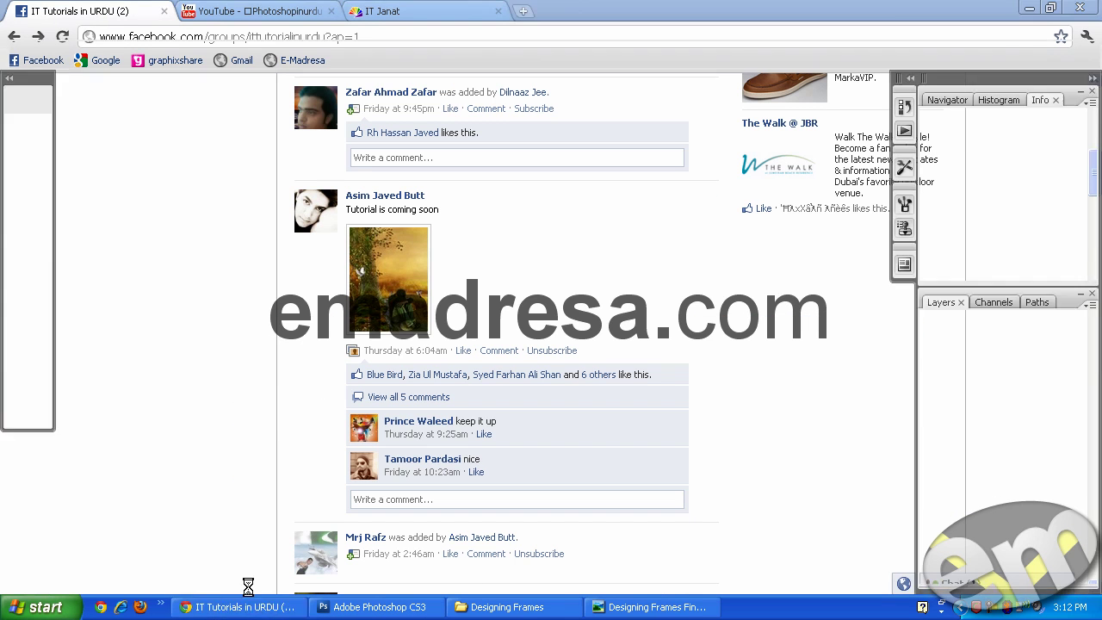
left_click_drag(263, 492, 465, 453)
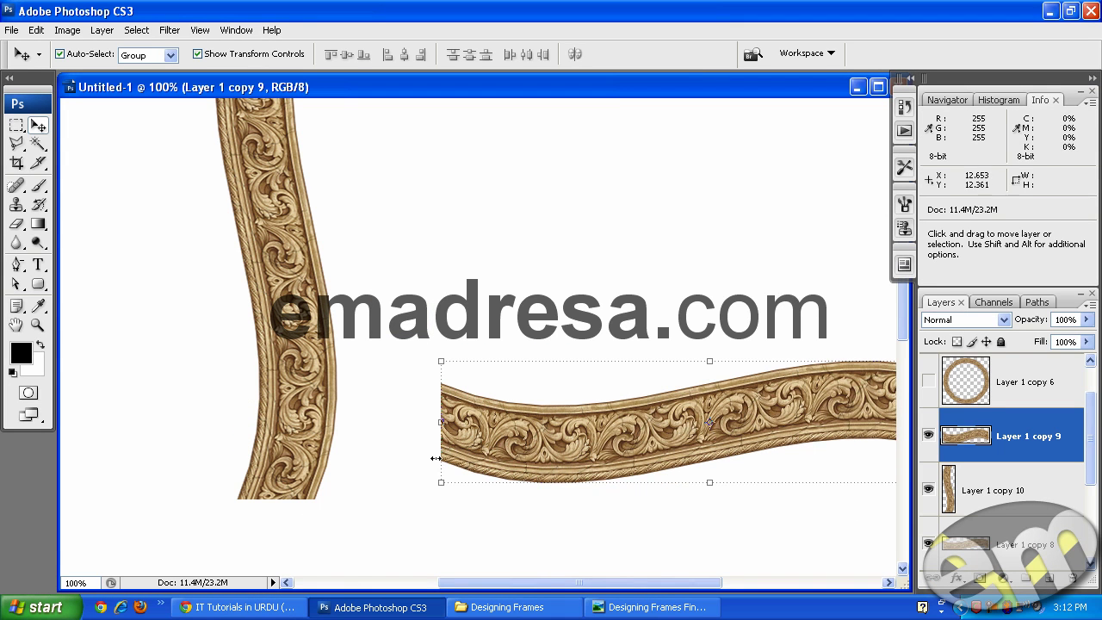
Step: Tuck the bottom band under the left strip and Alt-drag a copy of the left strip to the right side
left_click_drag(506, 445, 303, 484)
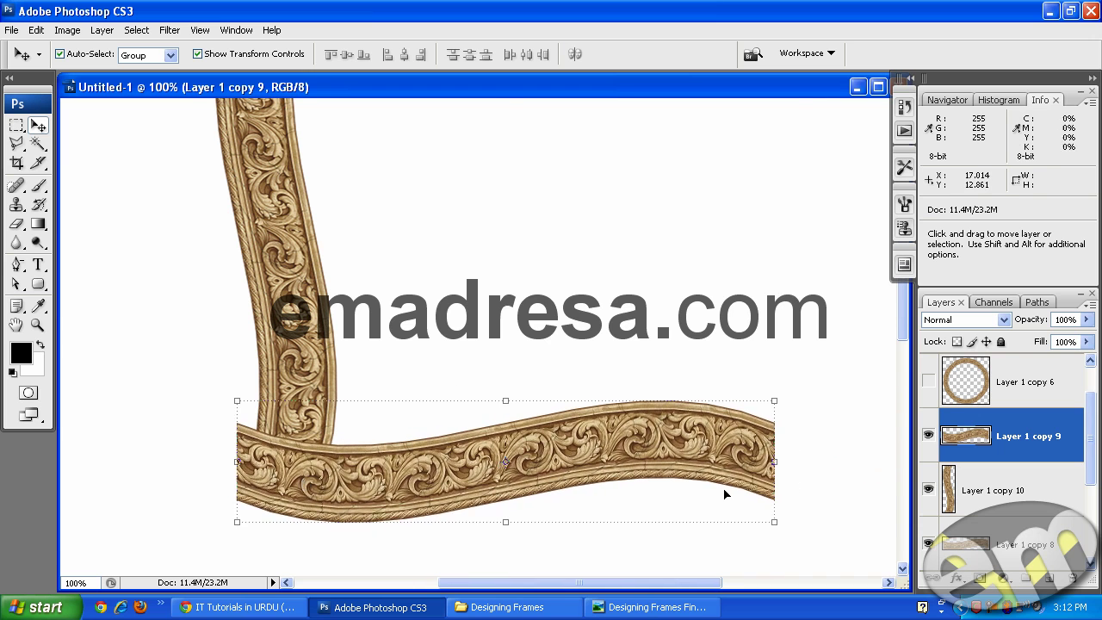
scroll(724, 492, "up", 2)
scroll(516, 465, "up", 3)
left_click(312, 428)
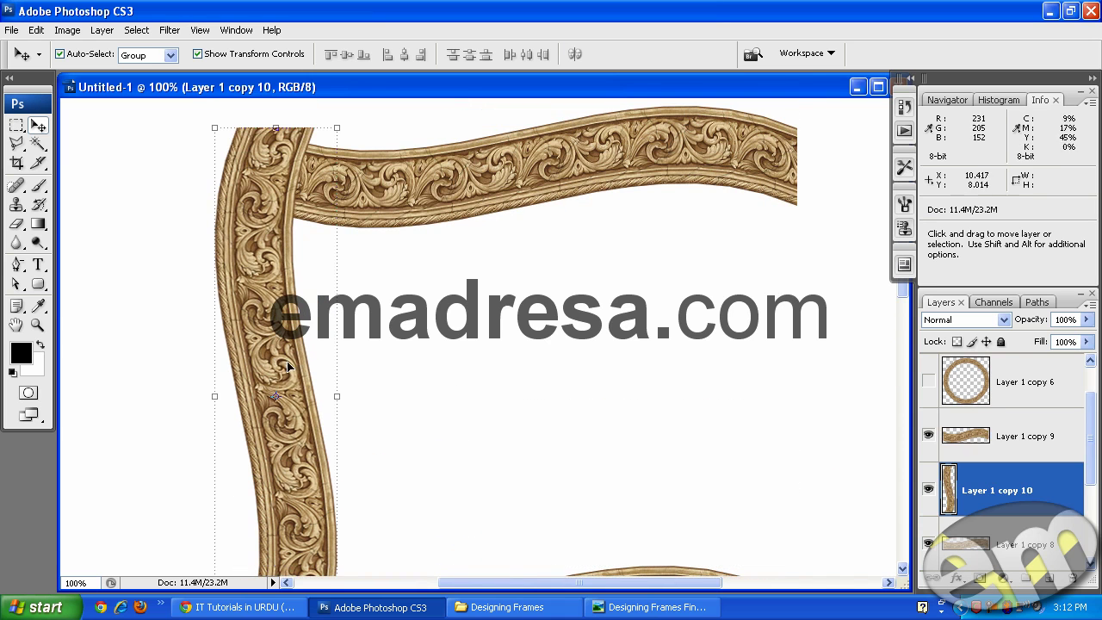
left_click_drag(278, 332, 643, 320, "alt")
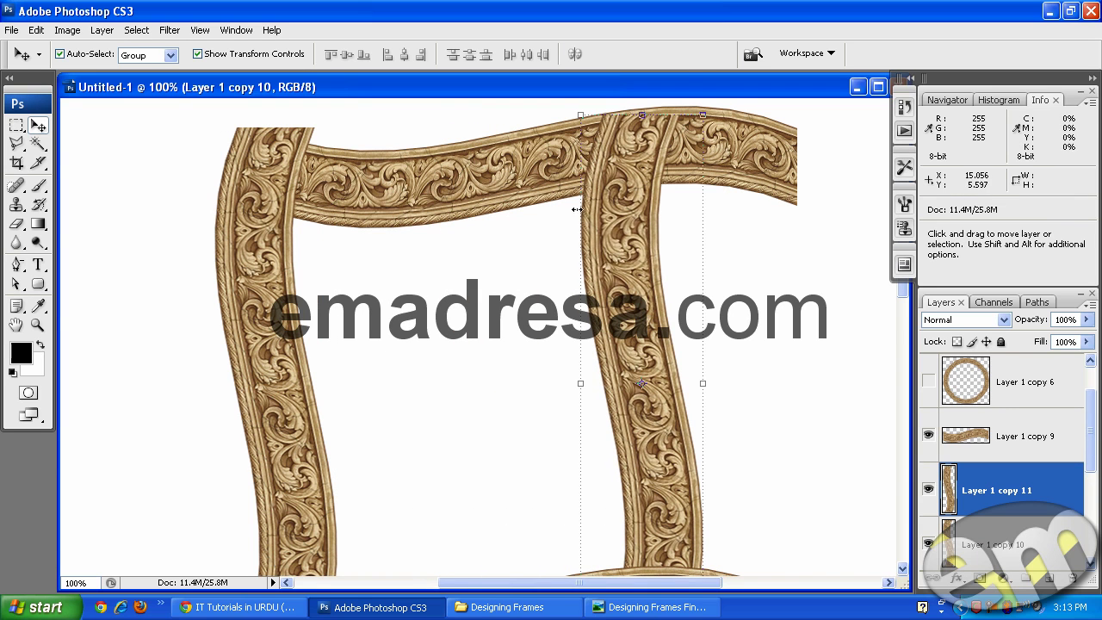
left_click_drag(636, 243, 755, 258)
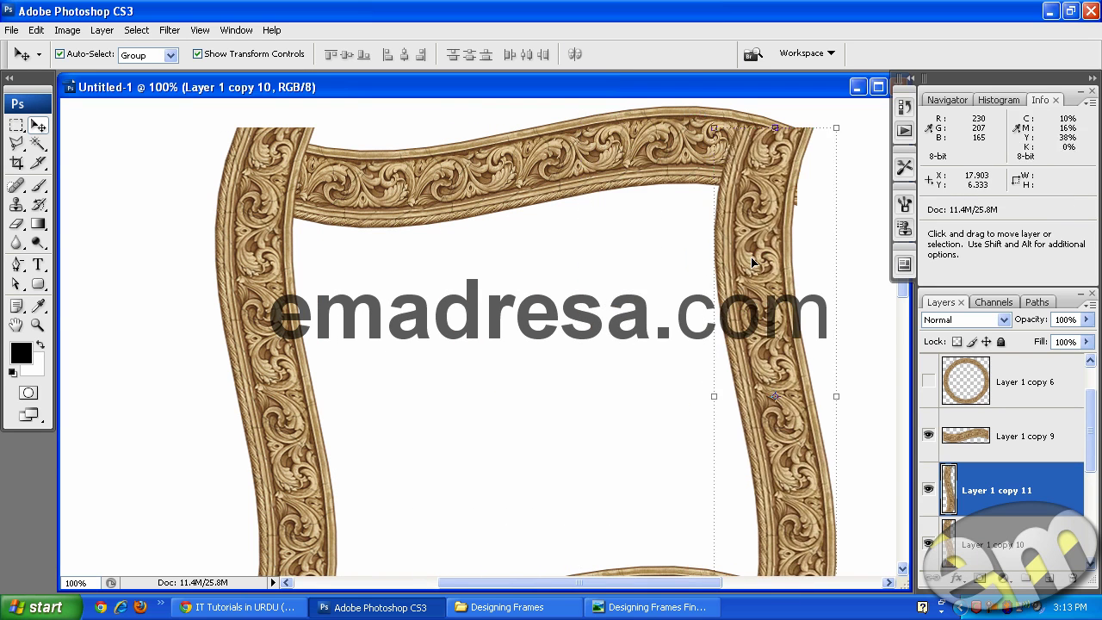
Step: Flip the right strip horizontally via Edit > Transform and deselect it
left_click(36, 30)
mouse_move(60, 308)
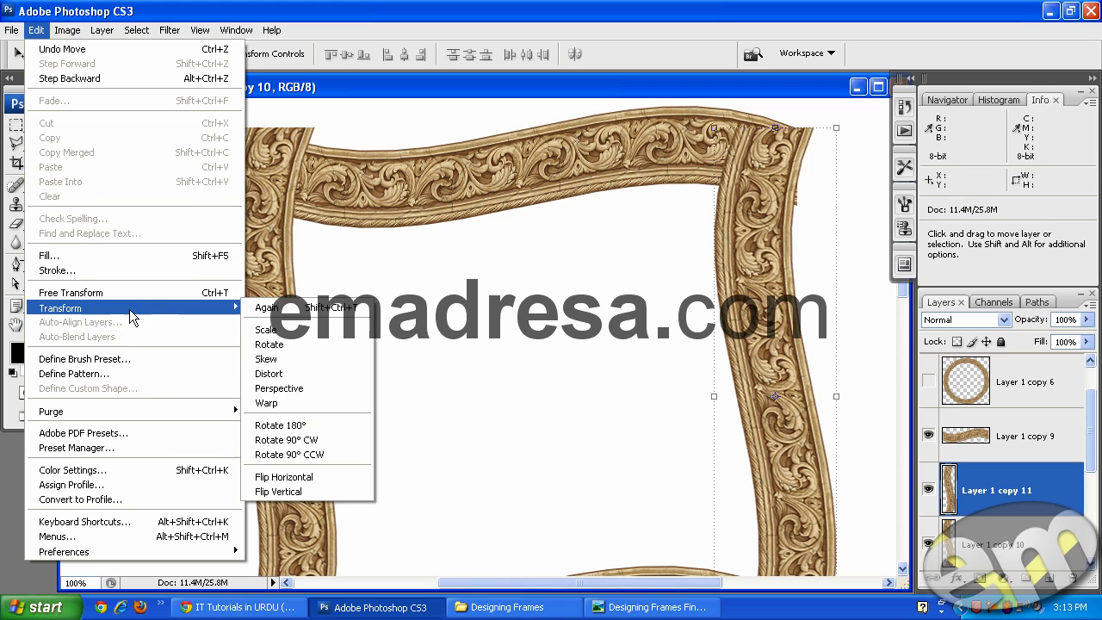
left_click(295, 477)
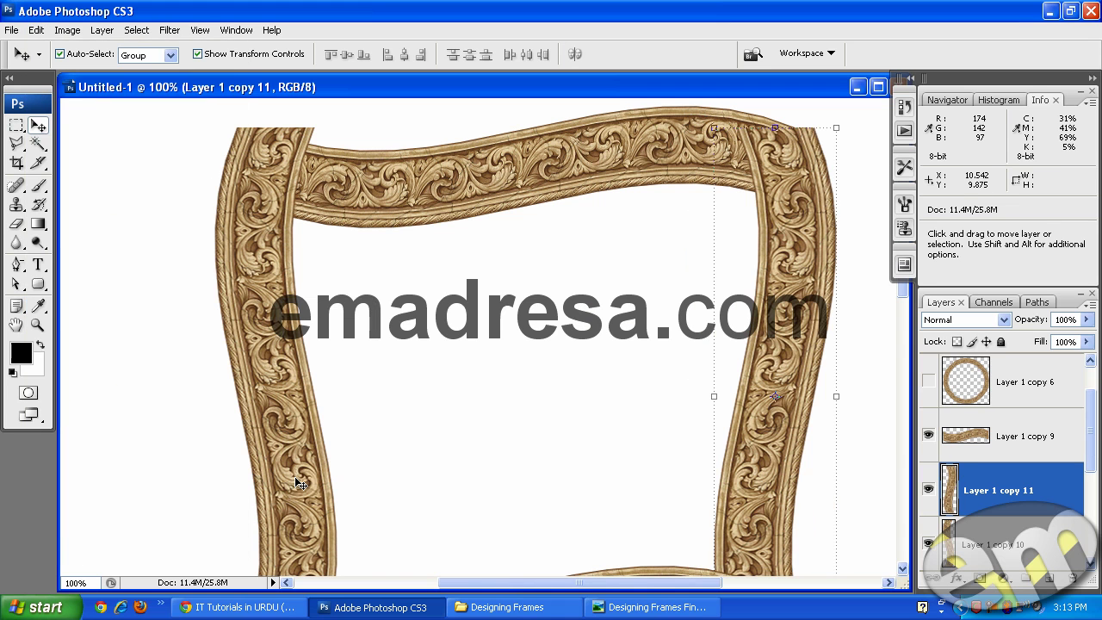
left_click(538, 357)
scroll(531, 368, "down", 1)
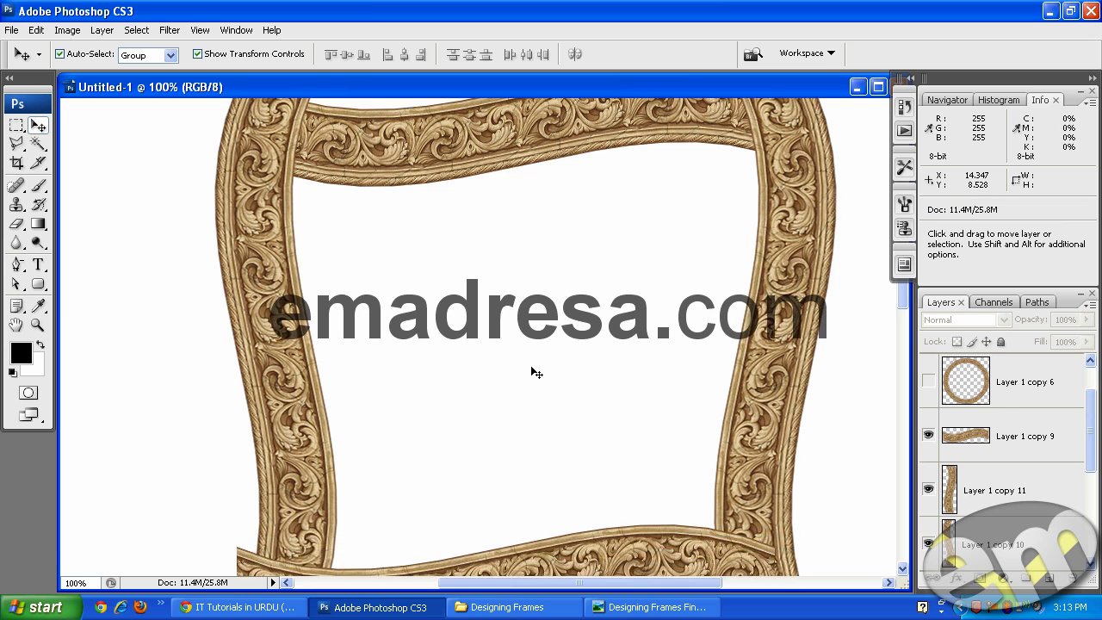
scroll(531, 365, "up", 1)
Step: Flip the top band vertically via Edit > Transform and deselect it
left_click(517, 240)
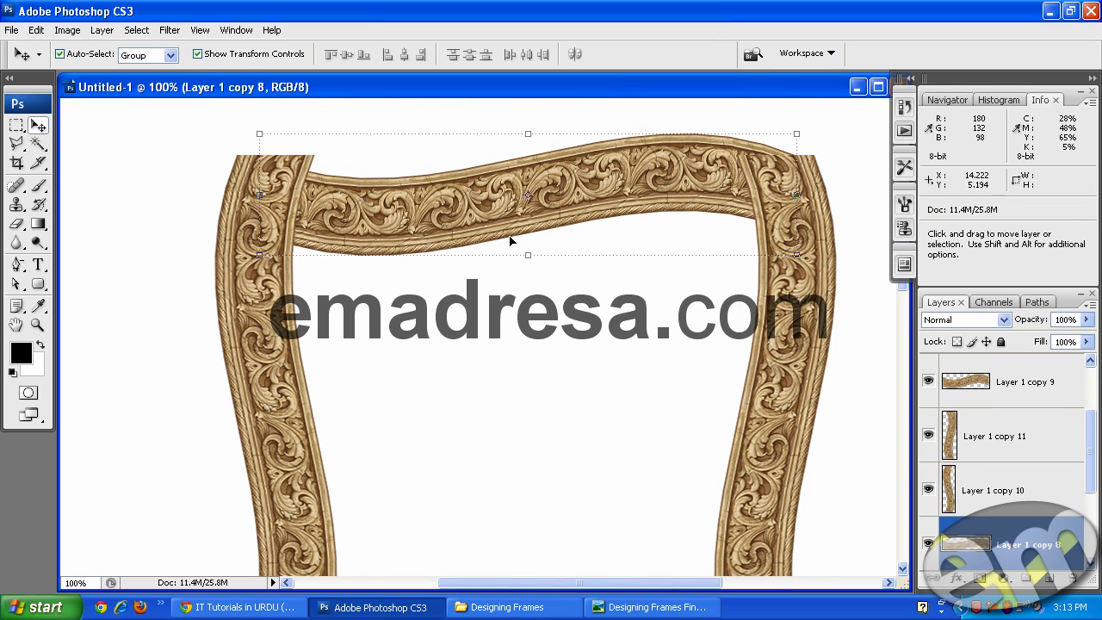
left_click(38, 34)
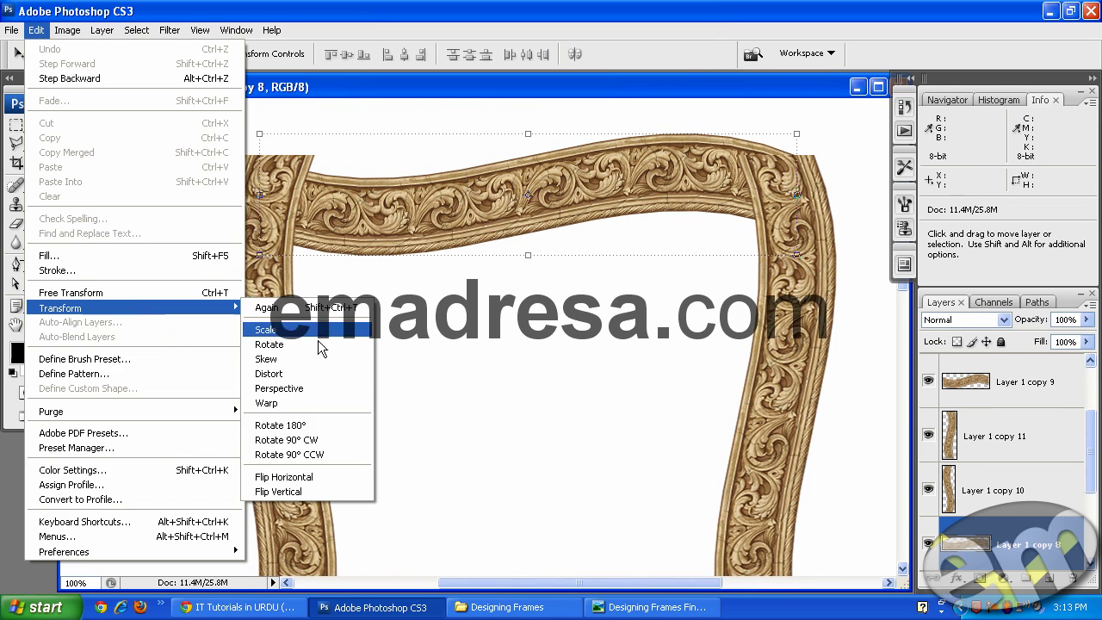
left_click(312, 492)
left_click(462, 388)
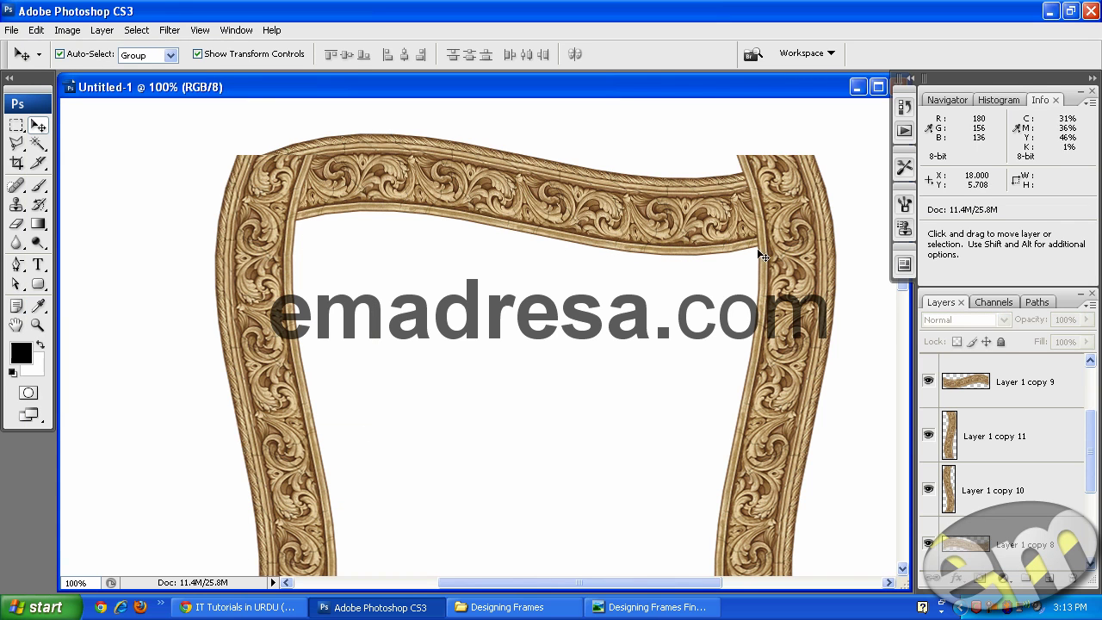
scroll(401, 357, "down", 2)
scroll(379, 414, "down", 1)
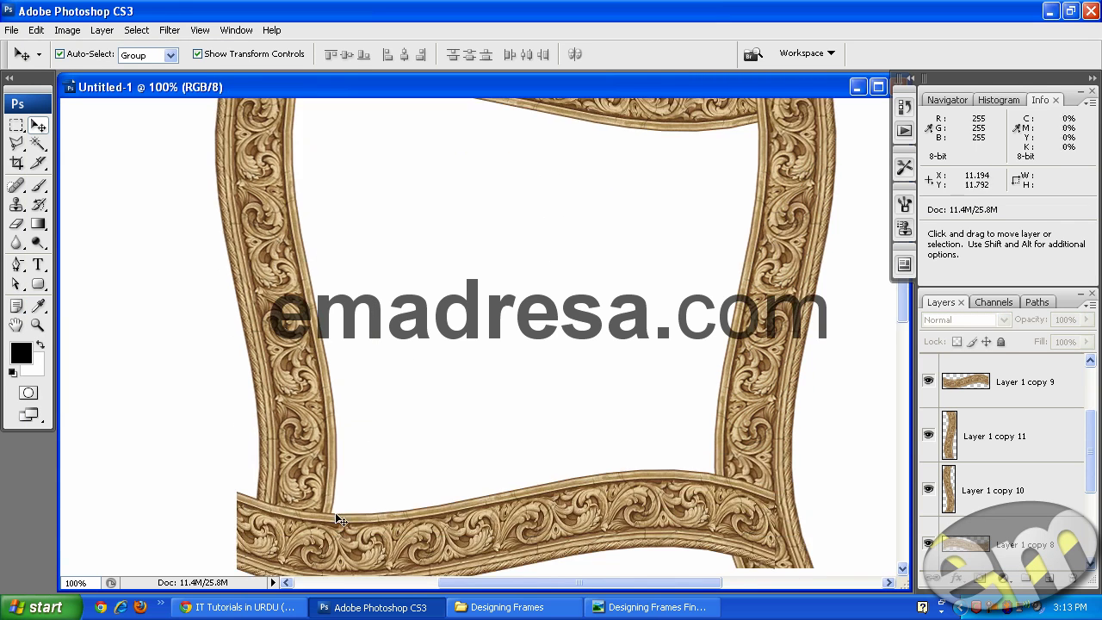
Step: Nudge the right strip up and left so it meets the top band
scroll(441, 430, "up", 2)
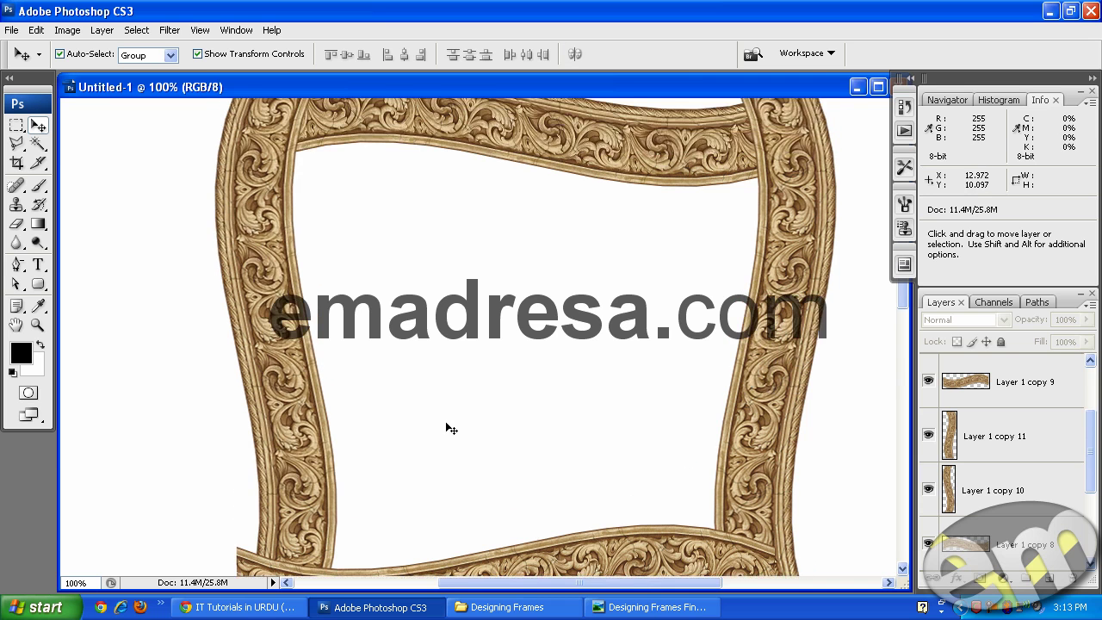
scroll(445, 428, "up", 2)
scroll(552, 419, "up", 1)
scroll(553, 419, "down", 2)
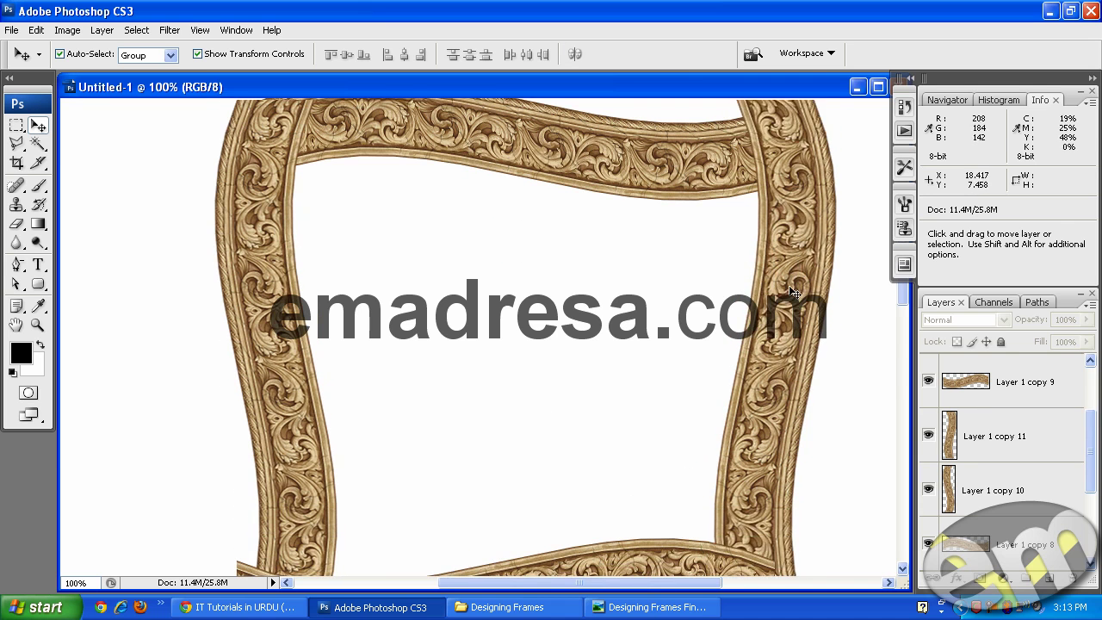
left_click_drag(792, 292, 792, 278)
scroll(618, 371, "up", 2)
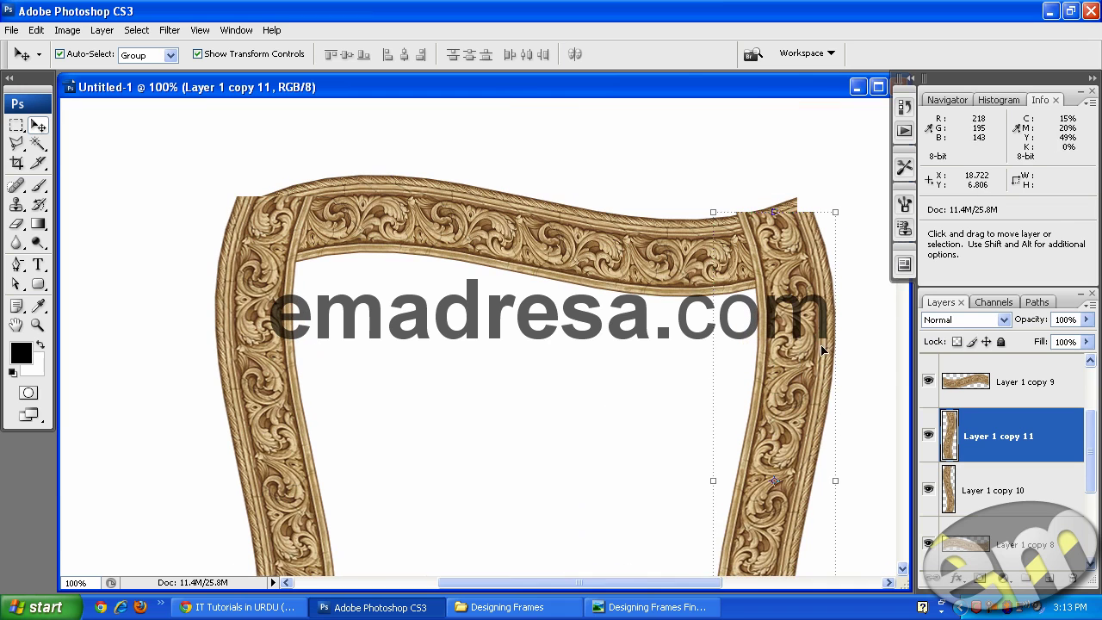
left_click_drag(804, 263, 789, 248)
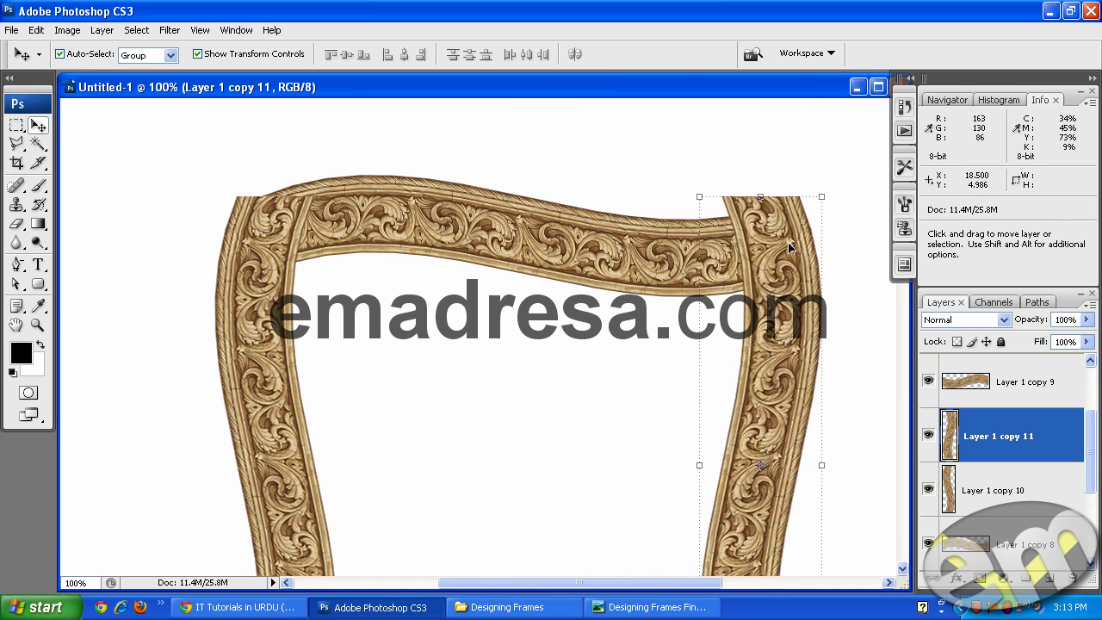
scroll(591, 405, "down", 5)
scroll(574, 423, "down", 2)
Step: Stretch the bottom band on Layer 1 copy 9 to 103.8% width to reach the right strip
left_click(553, 425)
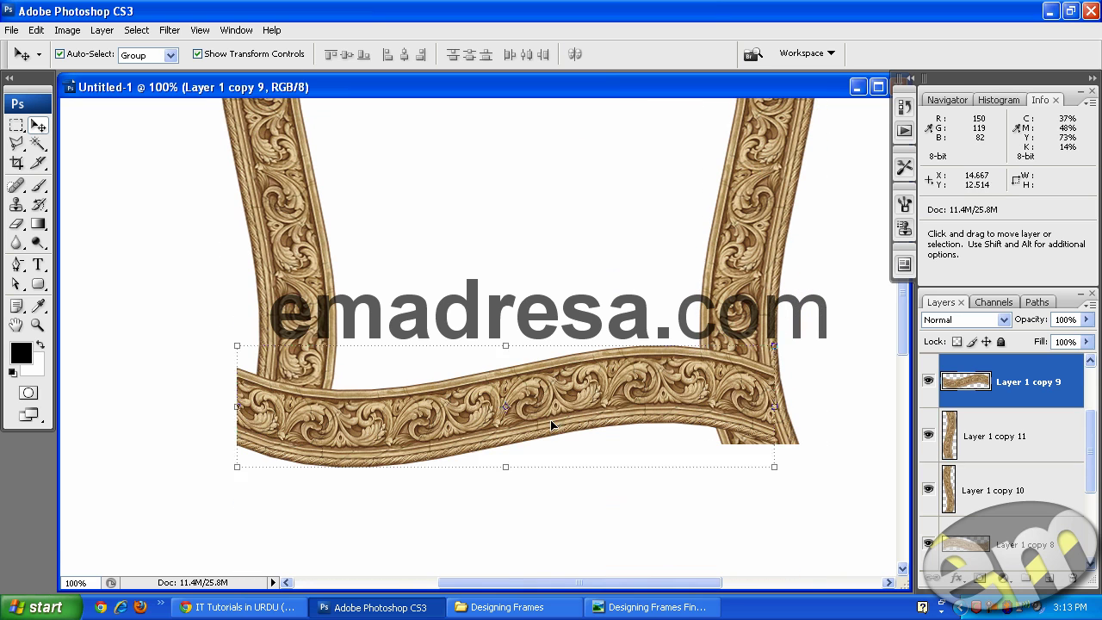
left_click_drag(480, 417, 482, 418)
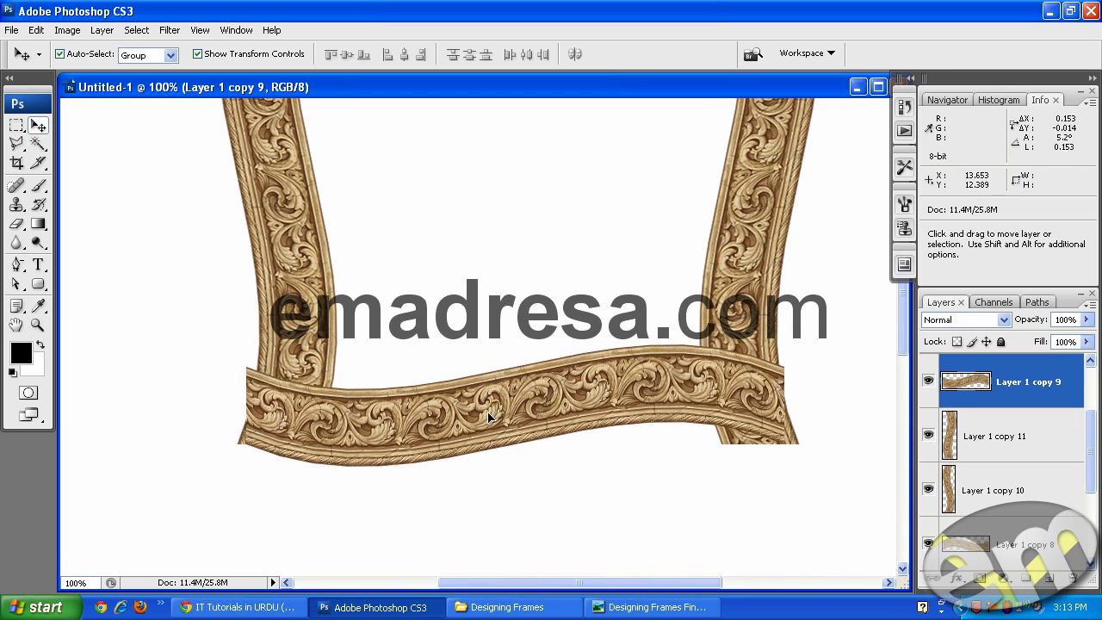
scroll(554, 228, "up", 3)
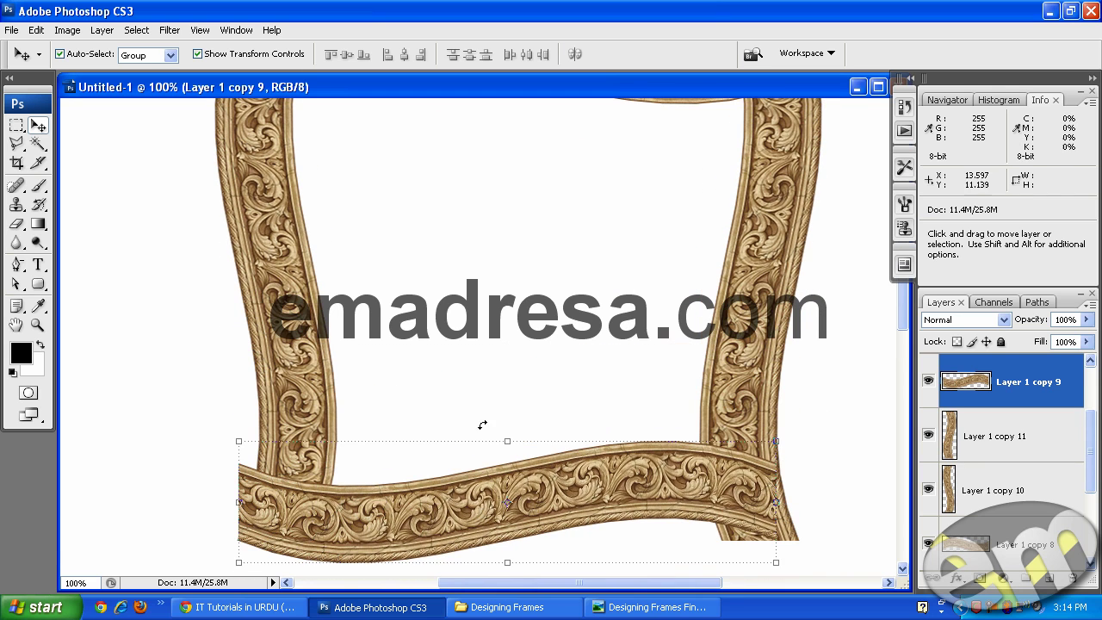
left_click_drag(774, 503, 797, 503)
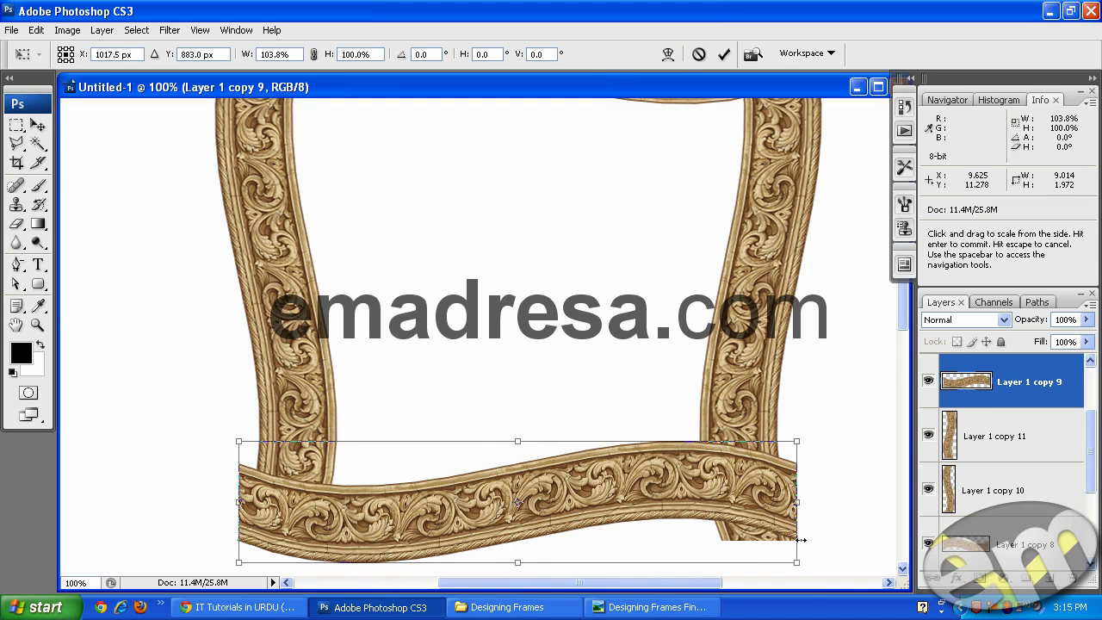
key("Return")
scroll(613, 405, "up", 4)
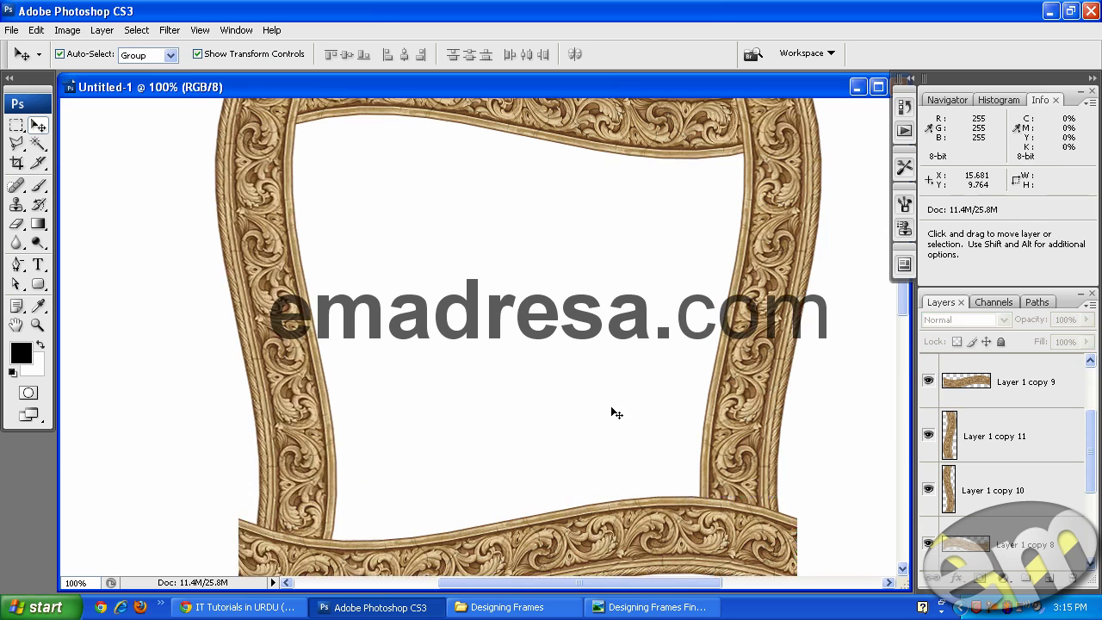
scroll(613, 413, "up", 3)
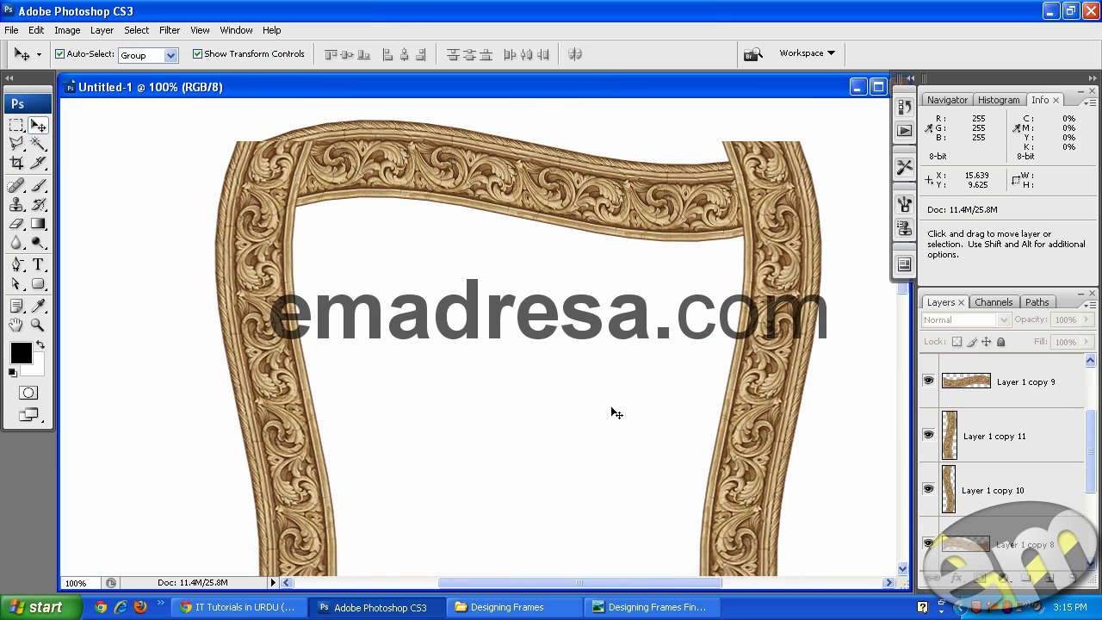
left_click(37, 325)
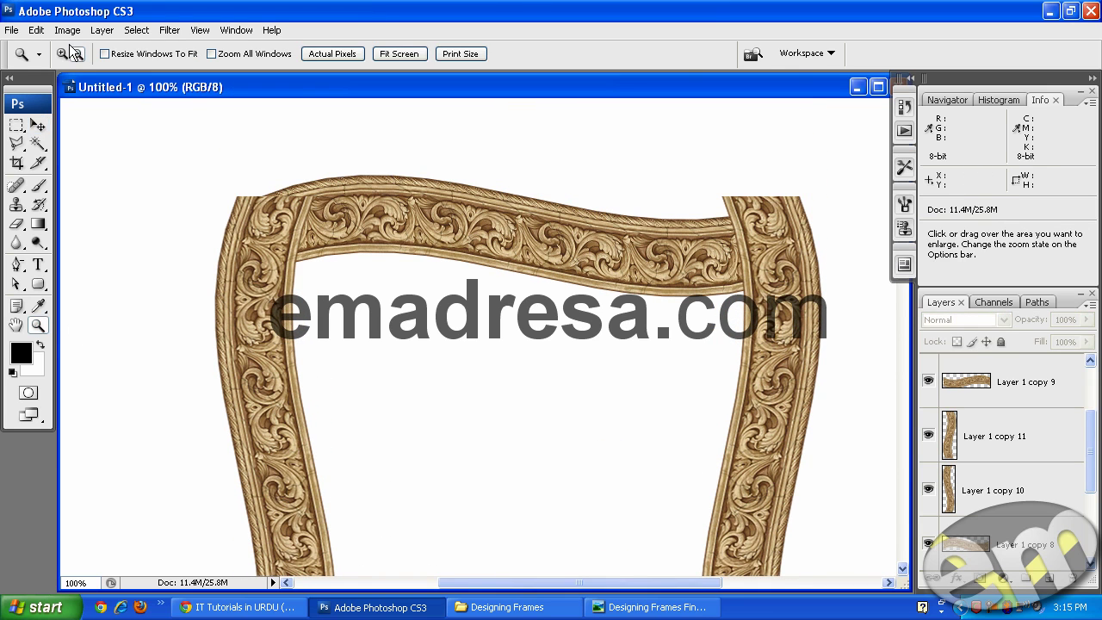
Step: Zoom to 200% on the top-left corner and lower Layer 1 copy 10's opacity to 47%
left_click(267, 215)
scroll(379, 345, "down", 2)
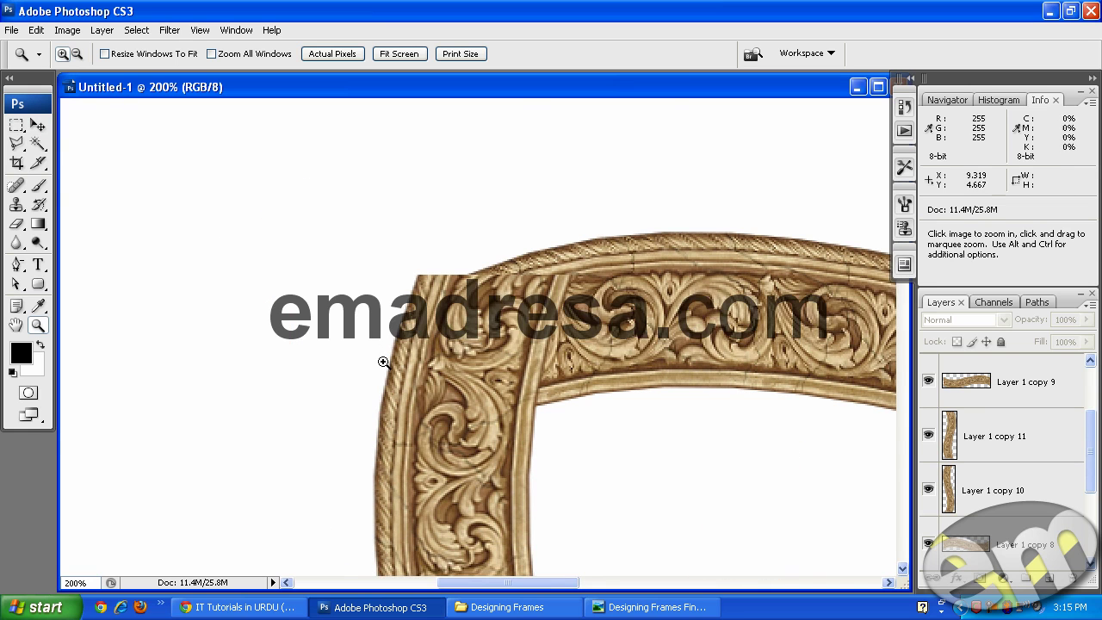
key("v")
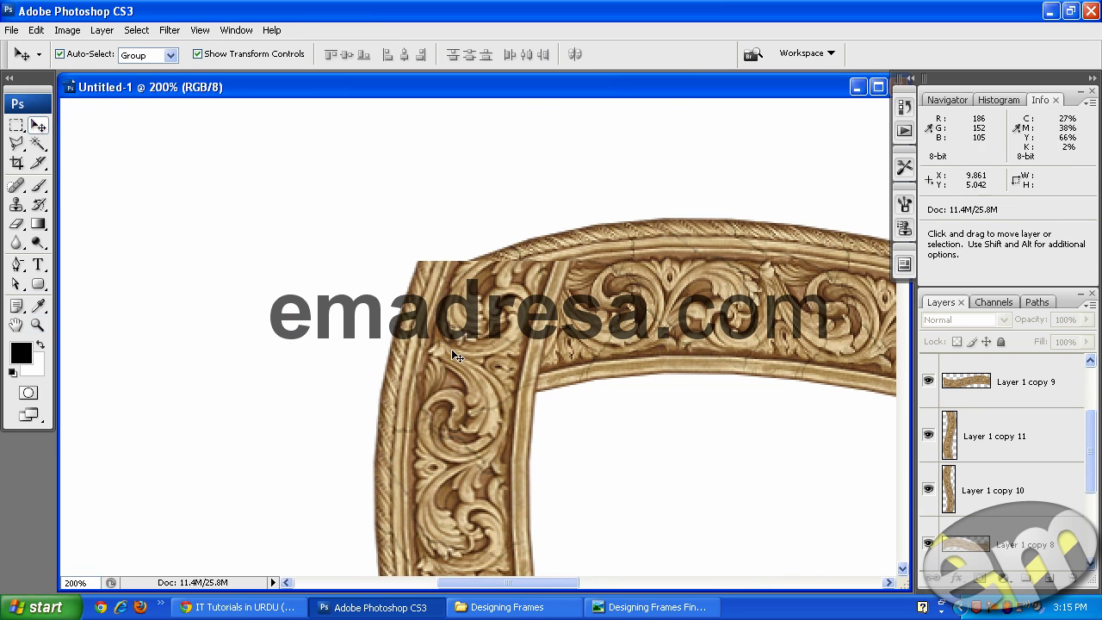
left_click(446, 383)
left_click_drag(1032, 324, 997, 319)
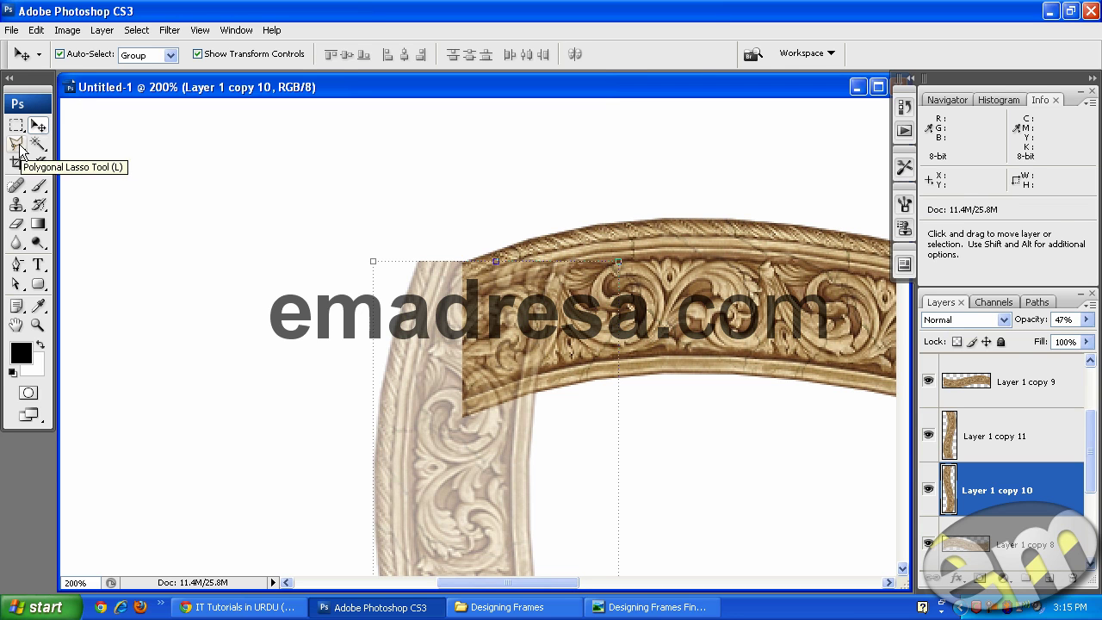
Step: Stretch the top arc piece, Layer 1 copy 8, leftward into the top-left corner
left_click_drag(16, 143, 109, 166)
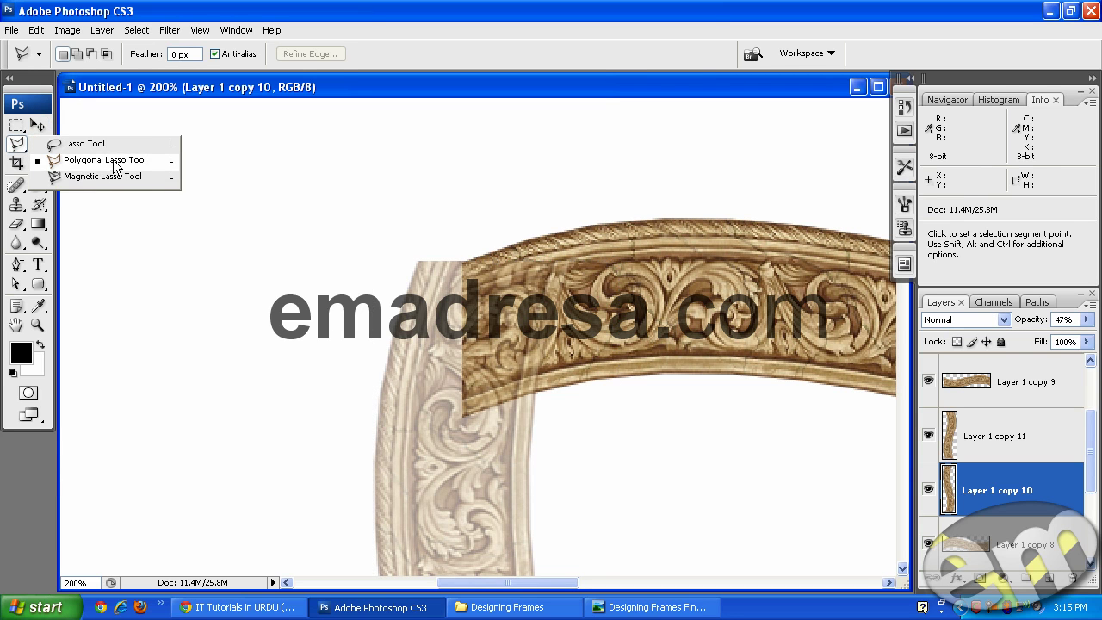
left_click(114, 163)
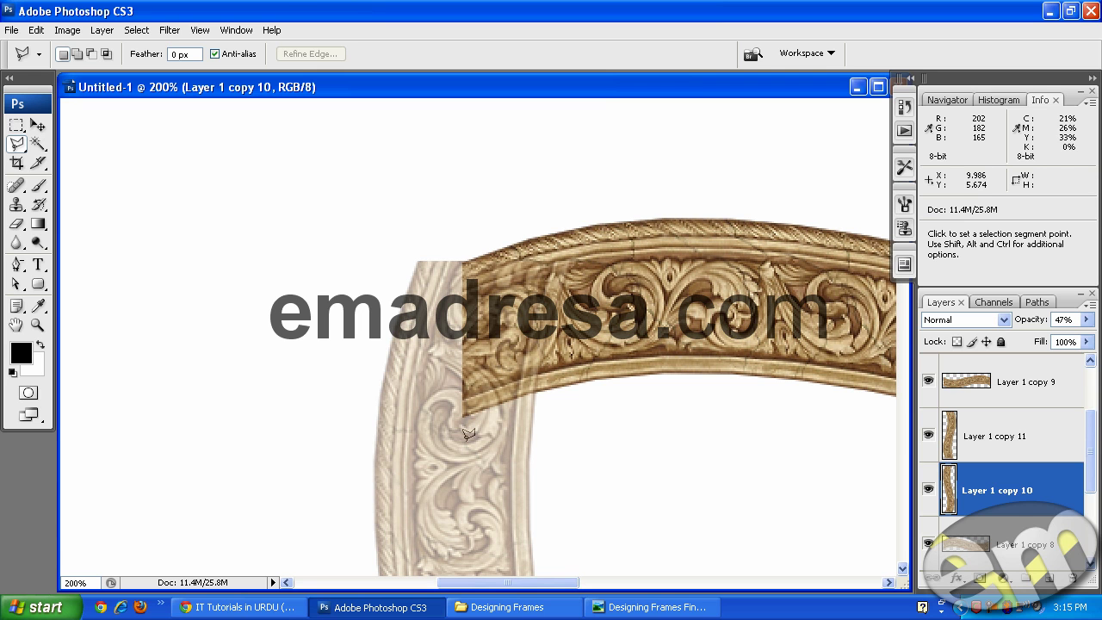
key("v")
key("alt+bracketleft")
key("ctrl+t")
left_click_drag(462, 340, 416, 339)
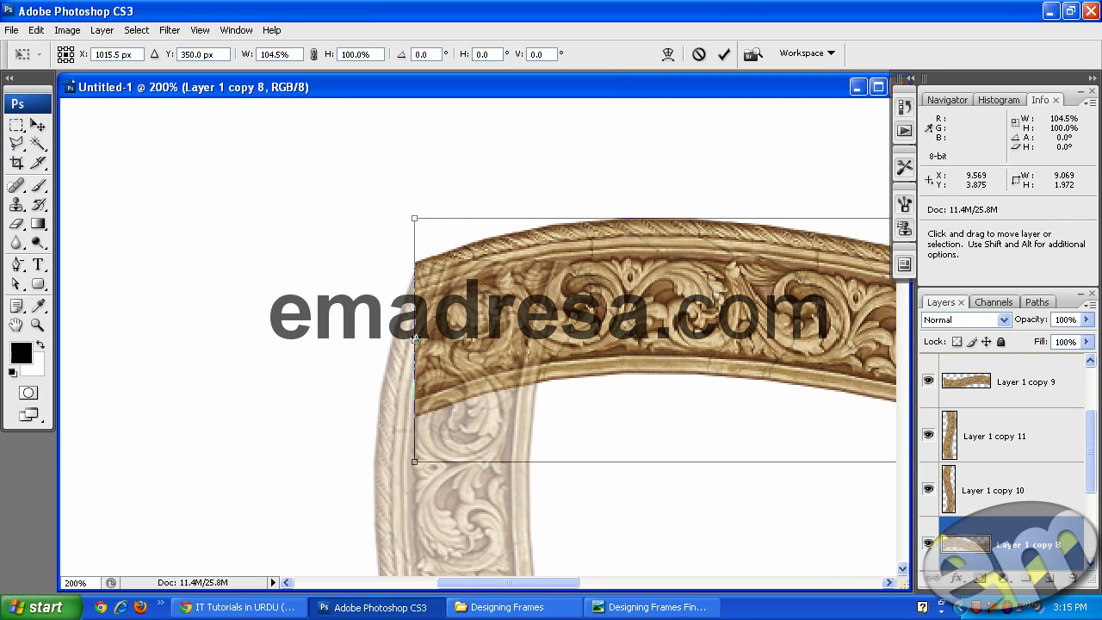
key("Return")
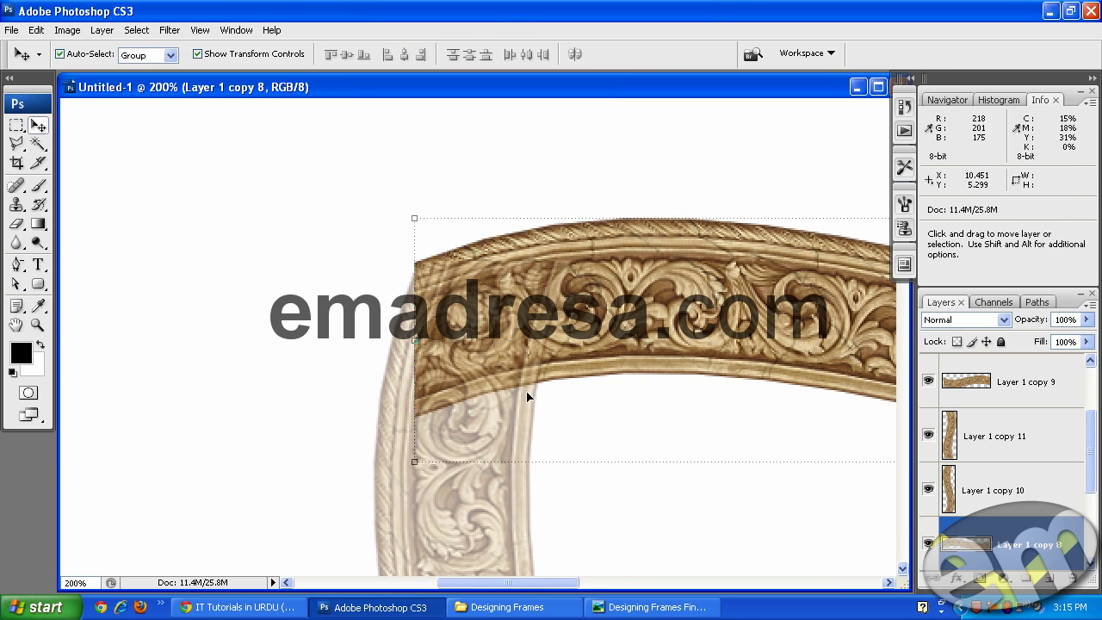
Step: Cut a diagonal mitre triangle off the left piece, Layer 1 copy 10, at the corner
left_click(514, 321)
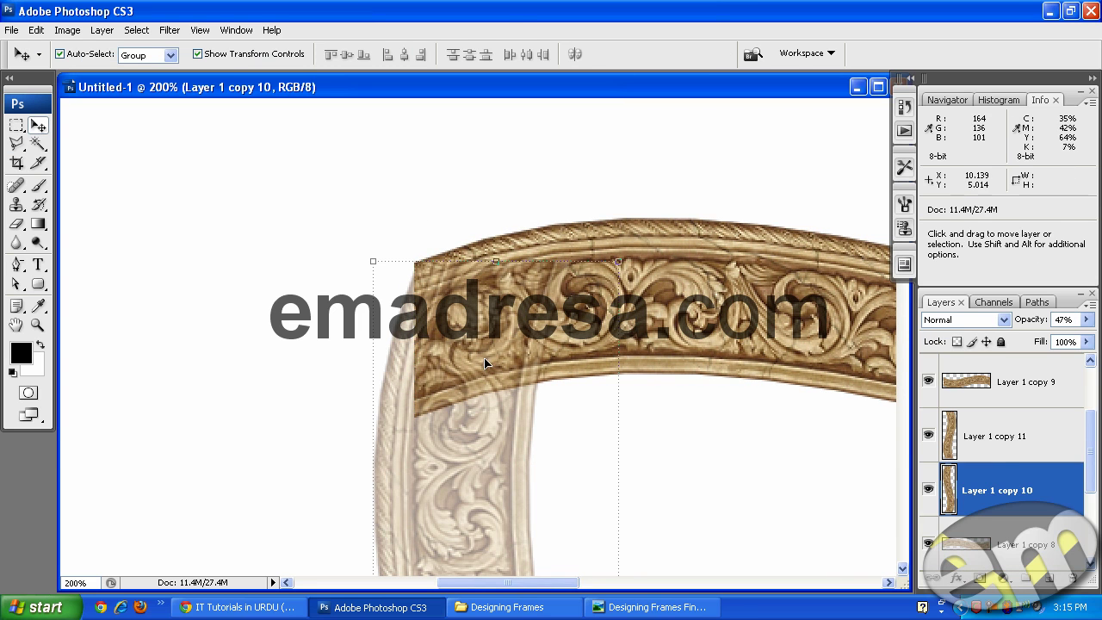
left_click(17, 144)
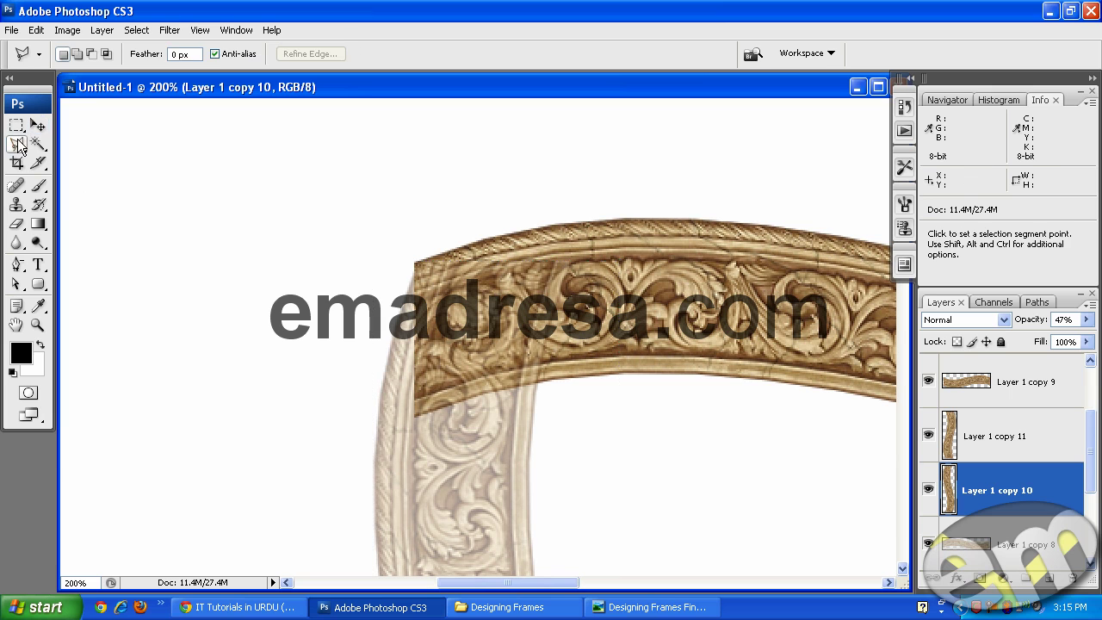
left_click(539, 388)
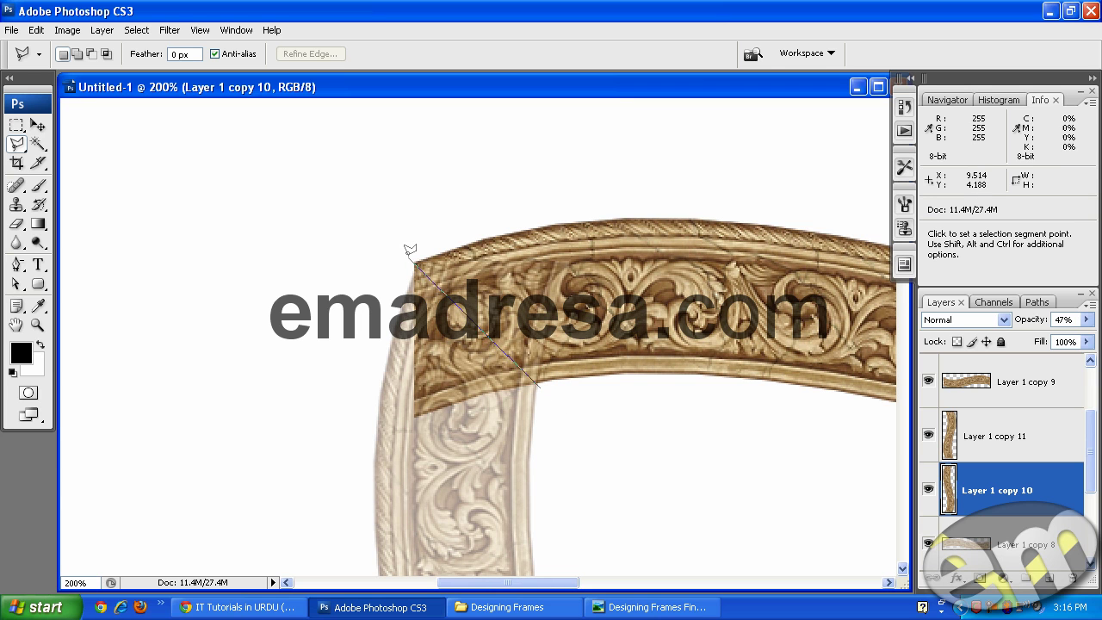
left_click(410, 256)
left_click(651, 188)
left_click(541, 387)
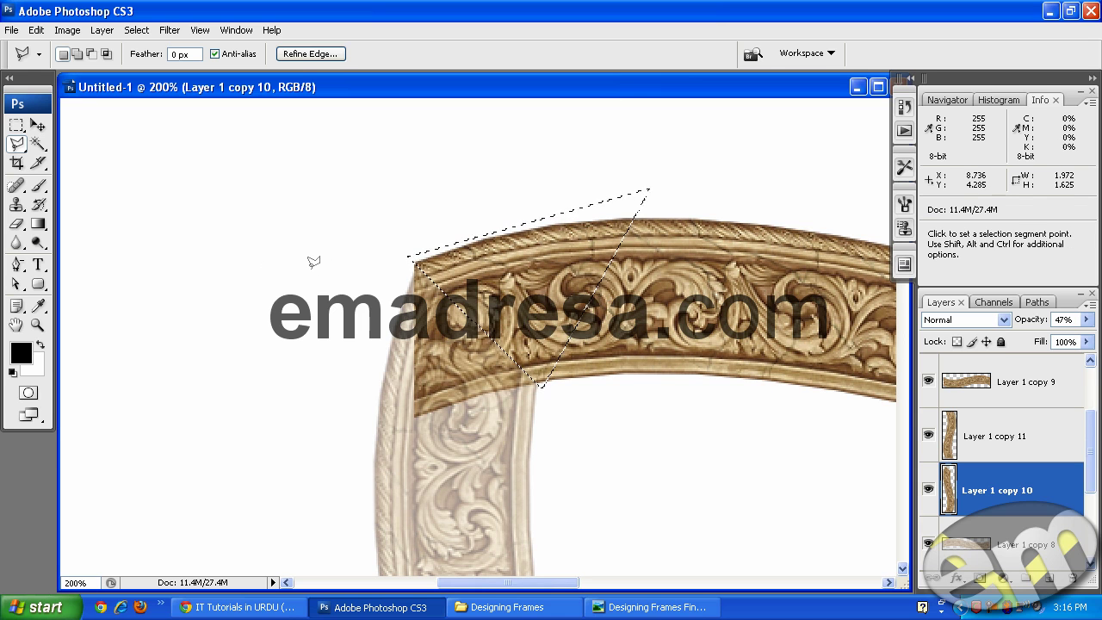
key("ctrl+d")
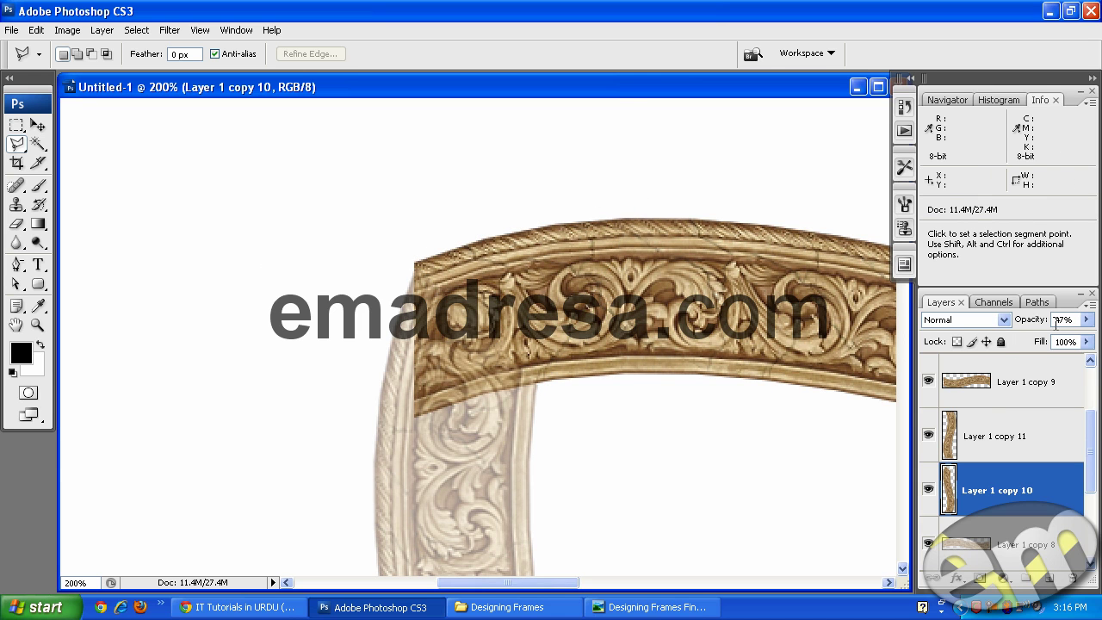
Step: Restore the left piece to 100% opacity and stretch its top edge up slightly
left_click_drag(1019, 322, 1097, 321)
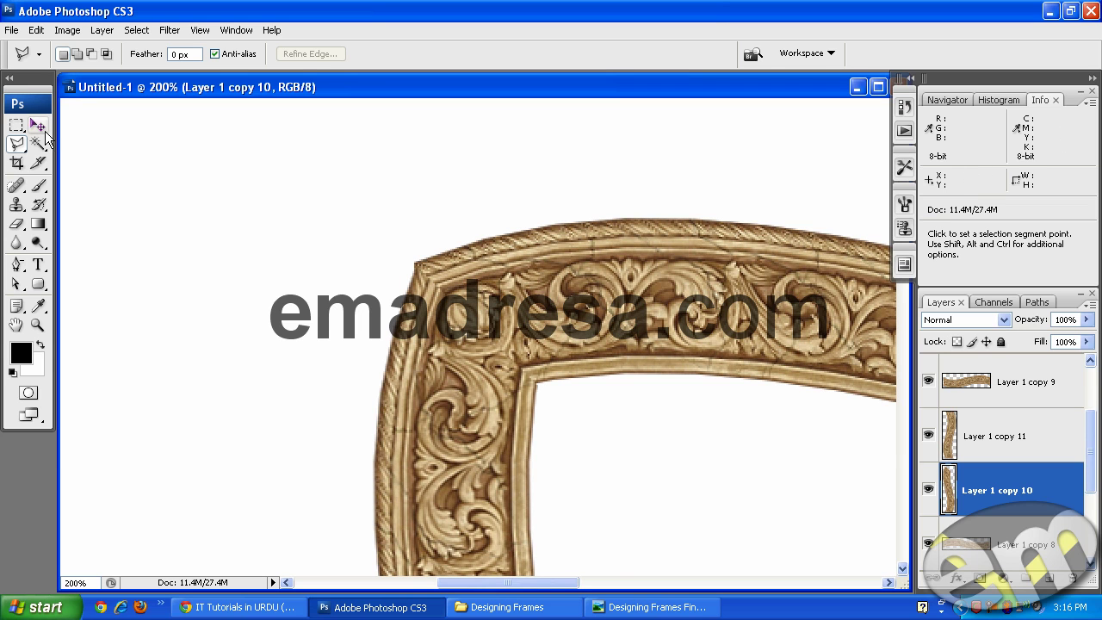
left_click(37, 125)
left_click(320, 310)
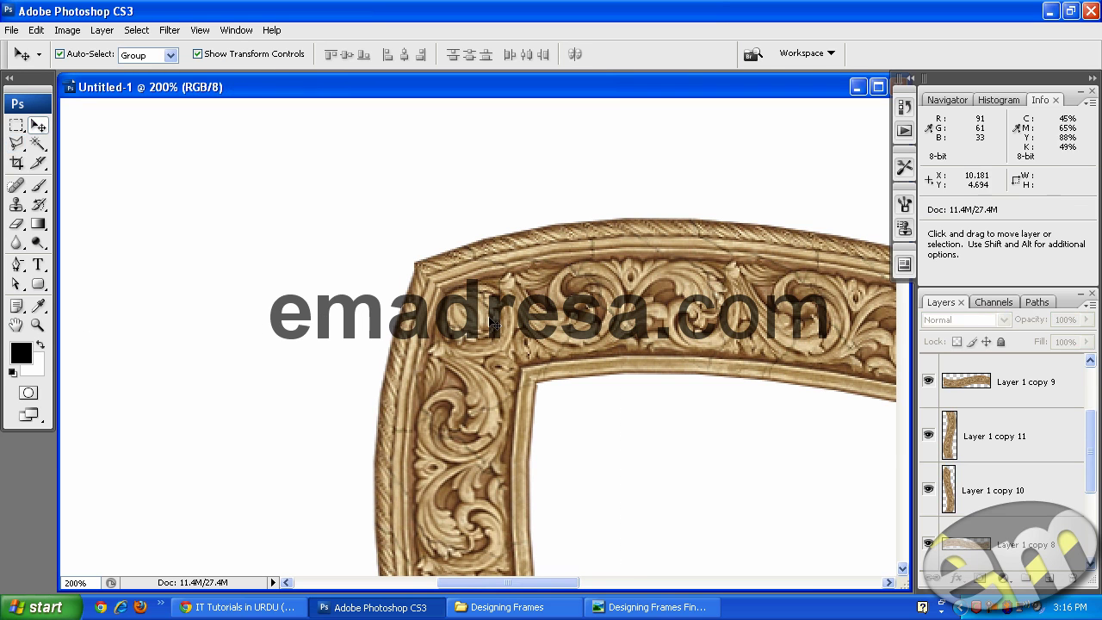
left_click(451, 345)
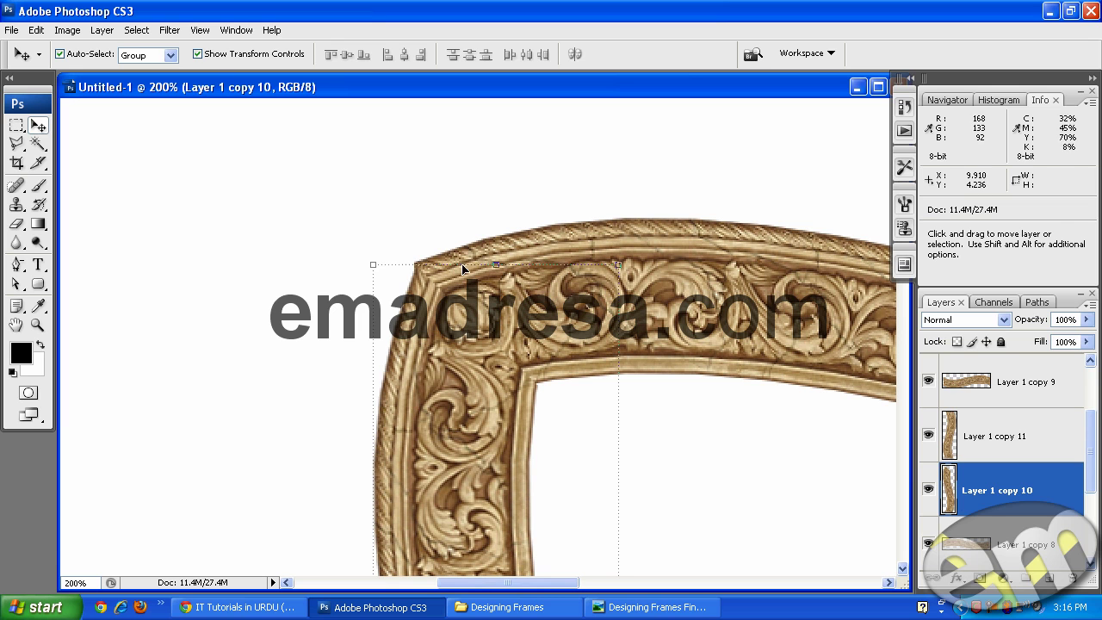
left_click_drag(496, 264, 497, 261)
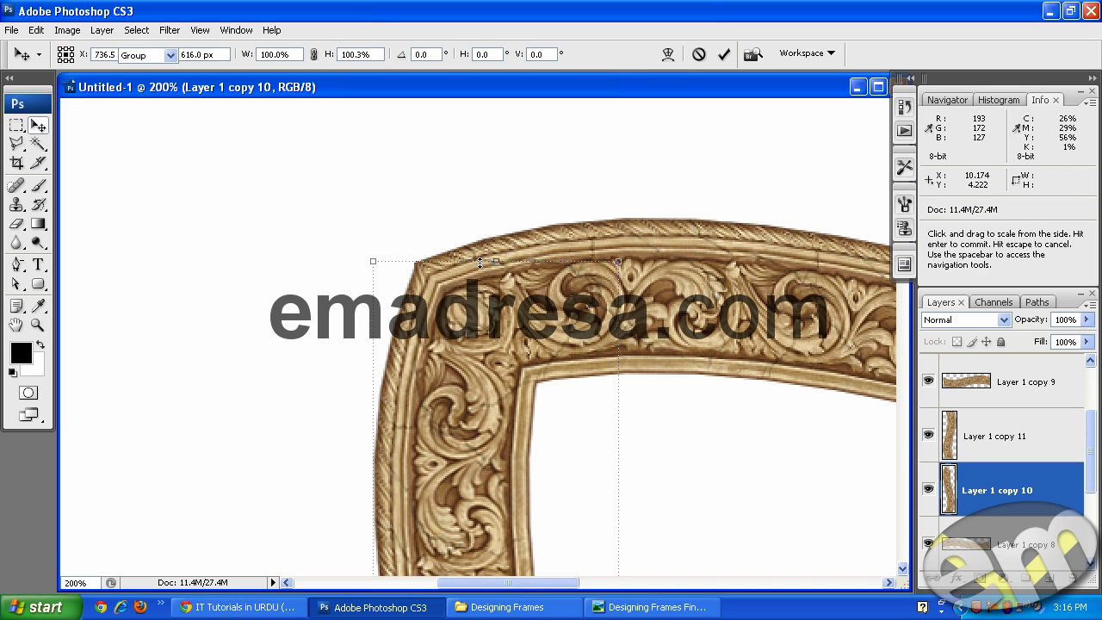
key("Return")
left_click(144, 344)
left_click(36, 326)
Step: Zoom into the top-right corner and lower Layer 1 copy 11's opacity to see the overlap
left_click(345, 54)
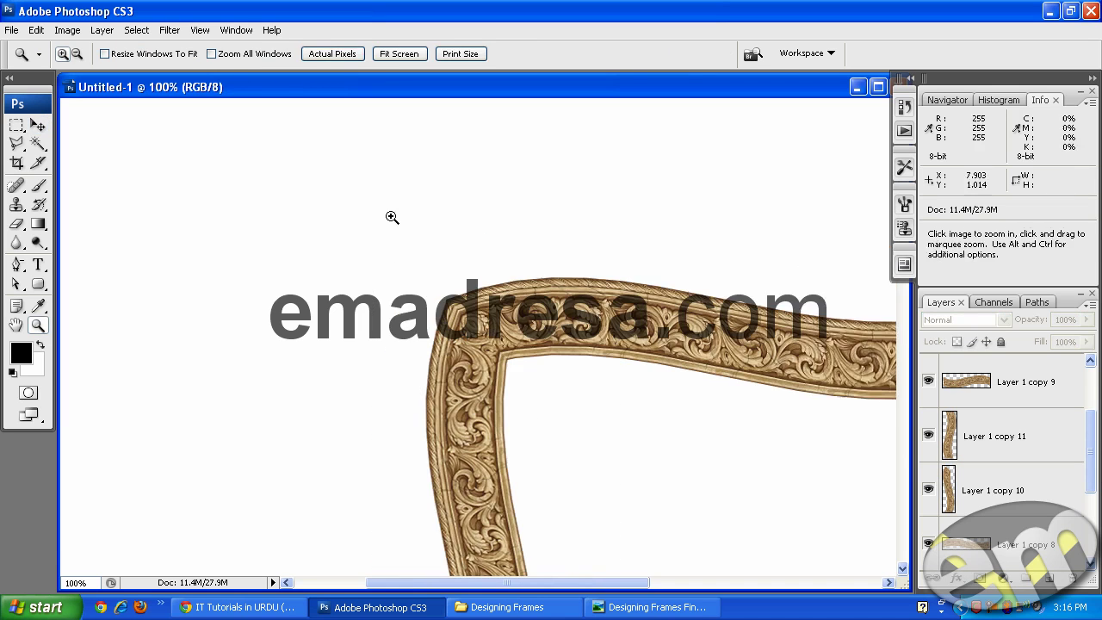
mouse_move(571, 583)
left_mouse_down()
mouse_move(638, 586)
mouse_move(625, 585)
mouse_move(703, 551)
left_mouse_up()
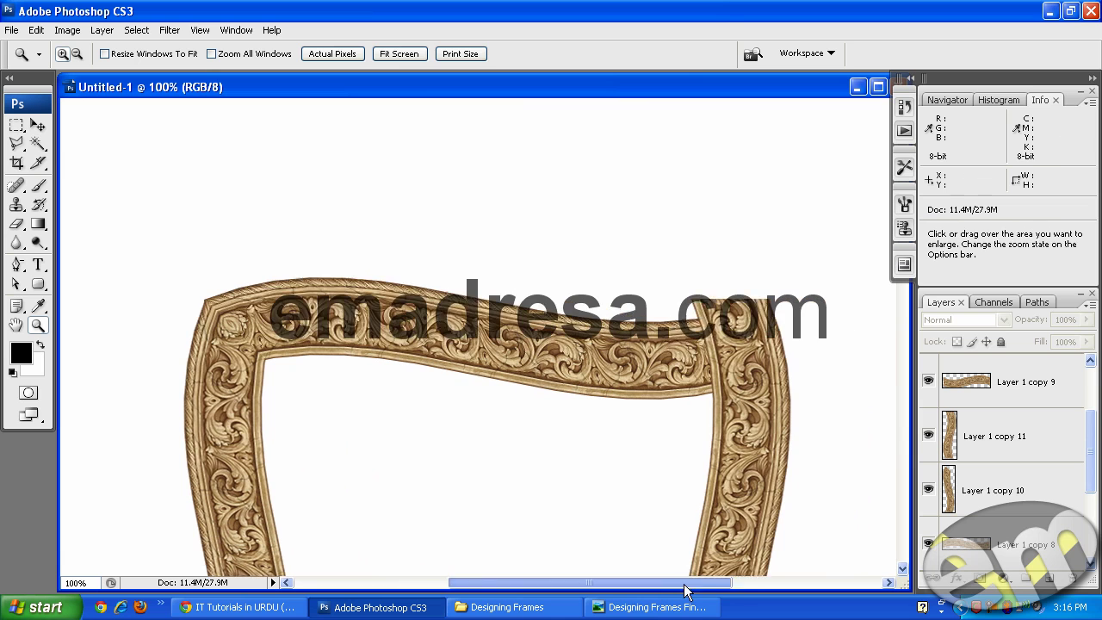
left_click_drag(575, 240, 733, 422)
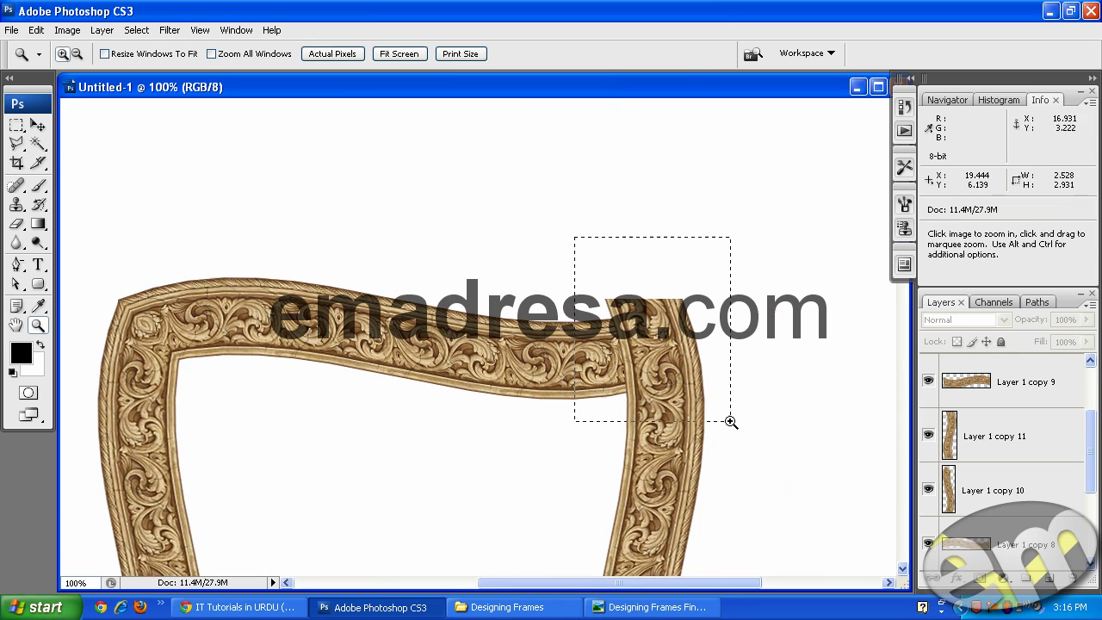
left_click(38, 126)
left_click(516, 379)
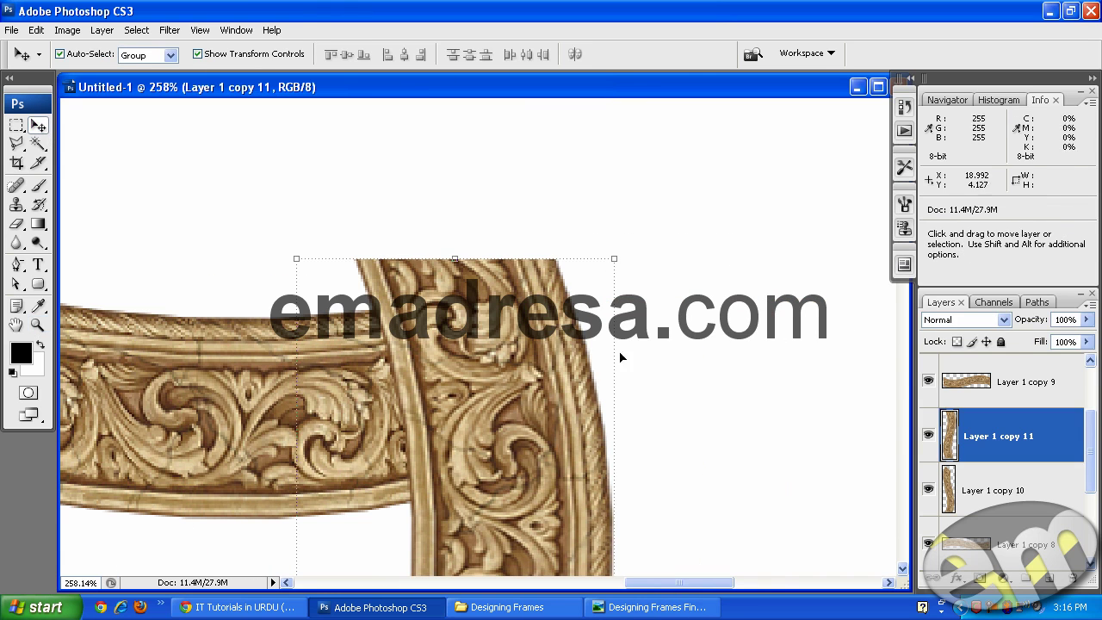
left_click_drag(1024, 325, 991, 322)
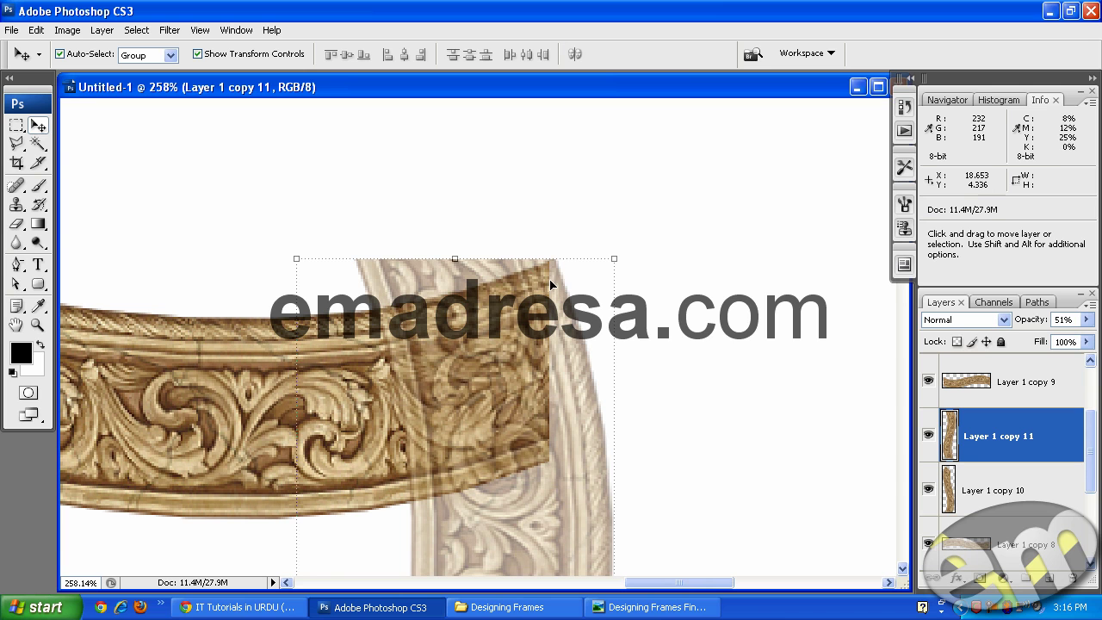
left_click(477, 257)
key("Escape")
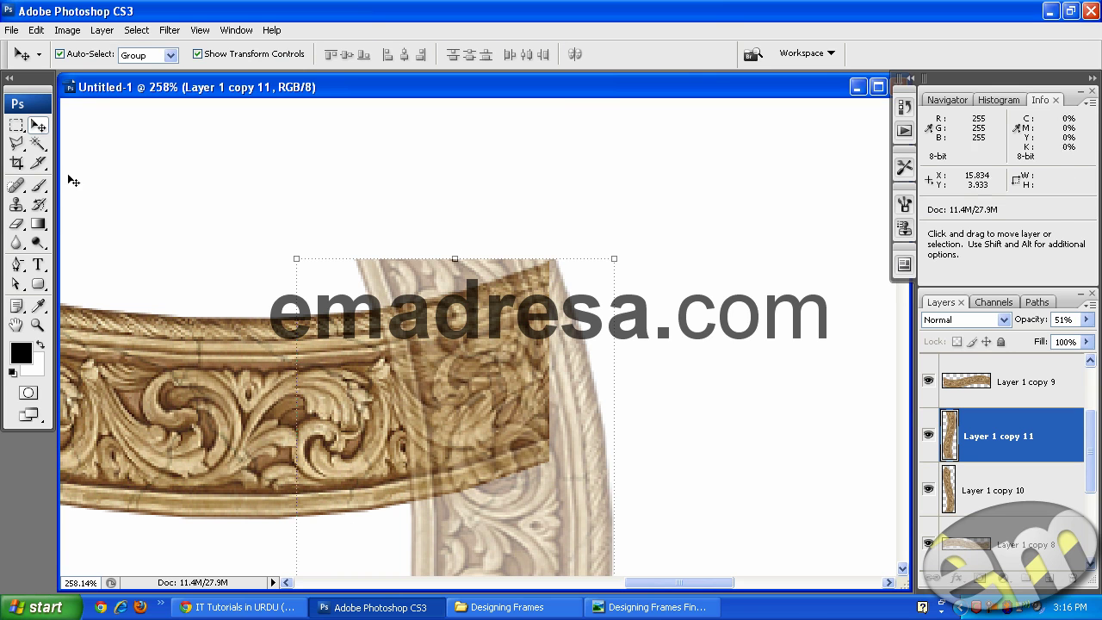
Step: Delete the right piece's triangular overlap at the top-right corner and restore 100% opacity
left_click(17, 144)
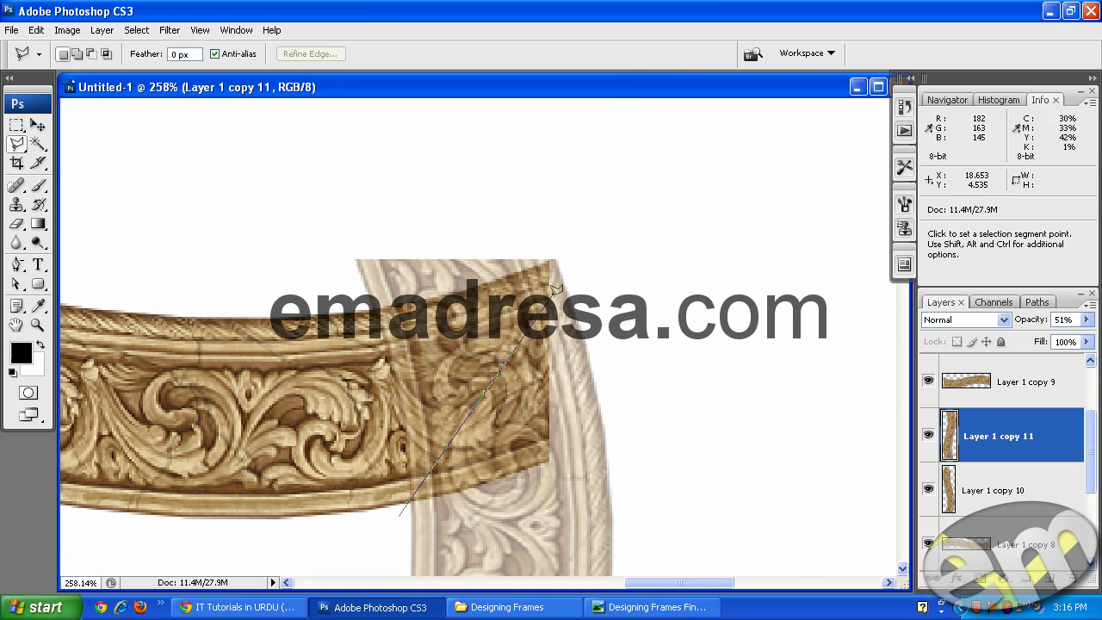
left_click(559, 245)
left_click(292, 226)
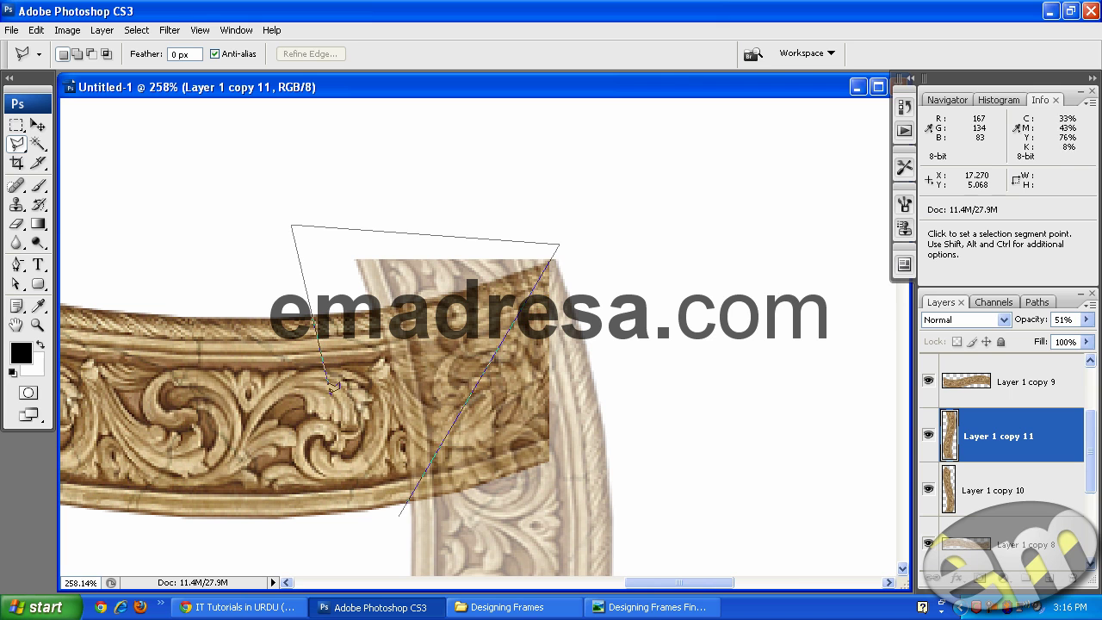
left_click(401, 510)
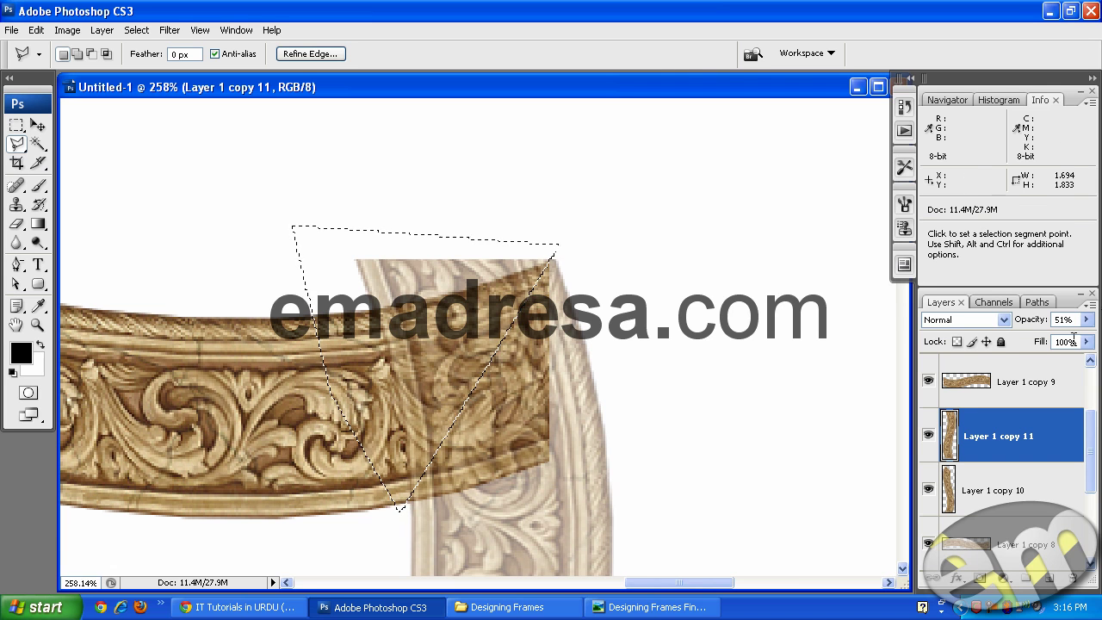
key("0")
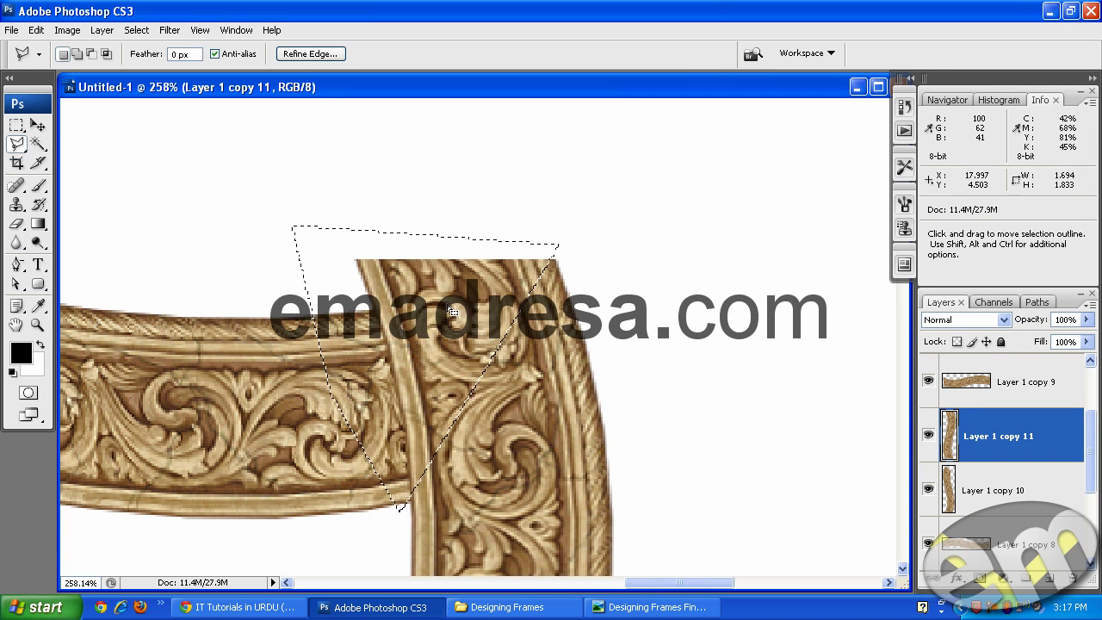
key("Delete")
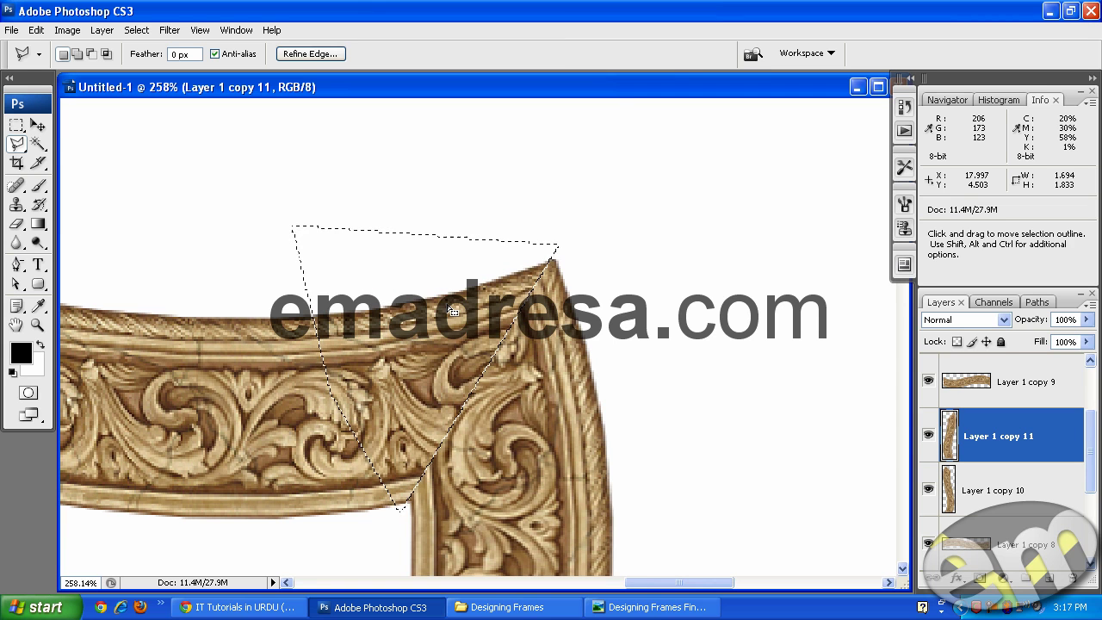
key("ctrl+d")
scroll(517, 216, "down", 2)
scroll(578, 201, "down", 1)
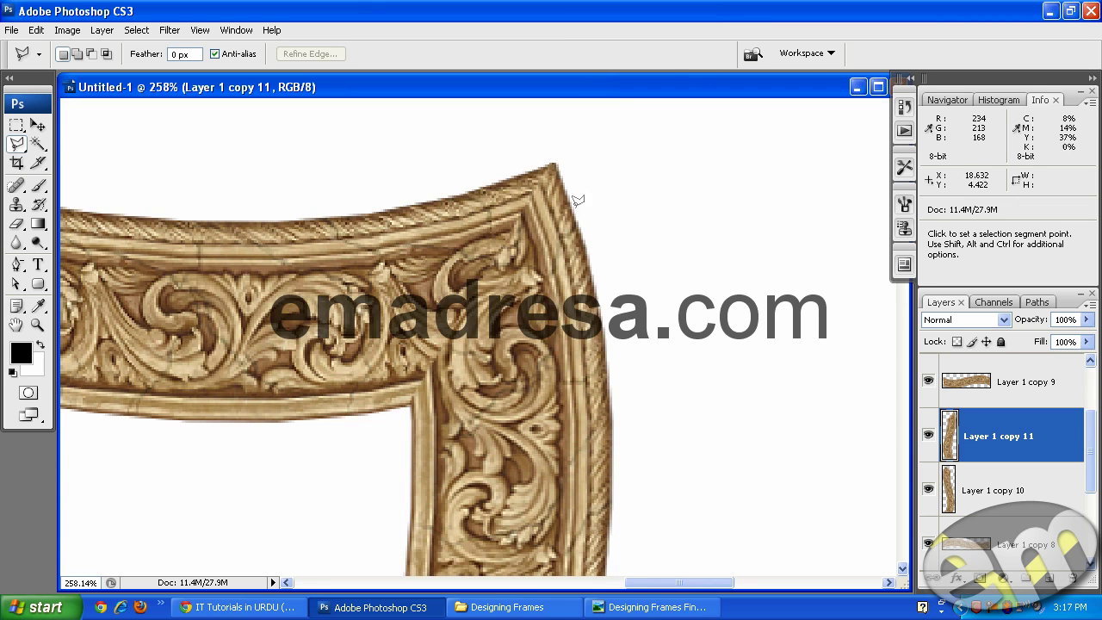
scroll(501, 309, "down", 3)
scroll(476, 336, "down", 3)
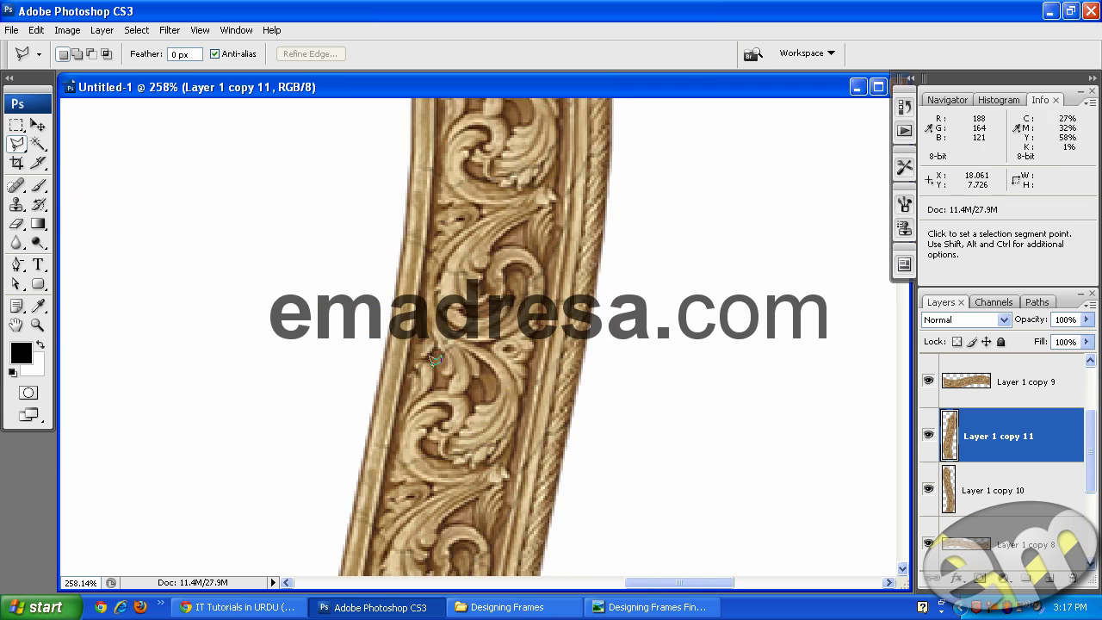
scroll(470, 379, "down", 2)
scroll(465, 418, "down", 2)
scroll(465, 418, "down", 2)
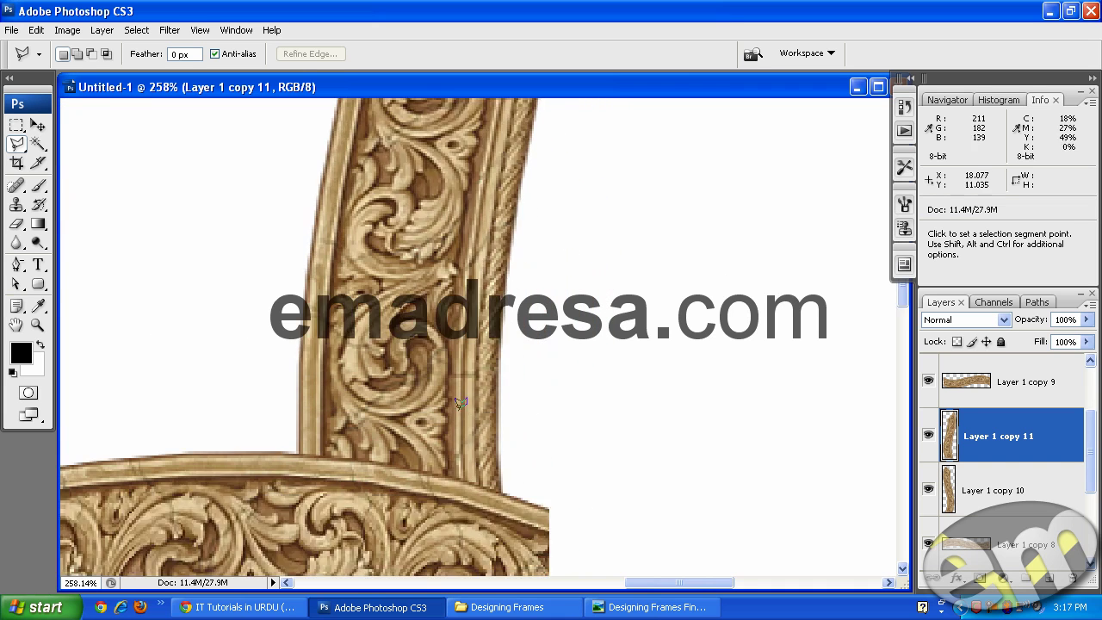
scroll(469, 396, "down", 2)
scroll(495, 388, "down", 1)
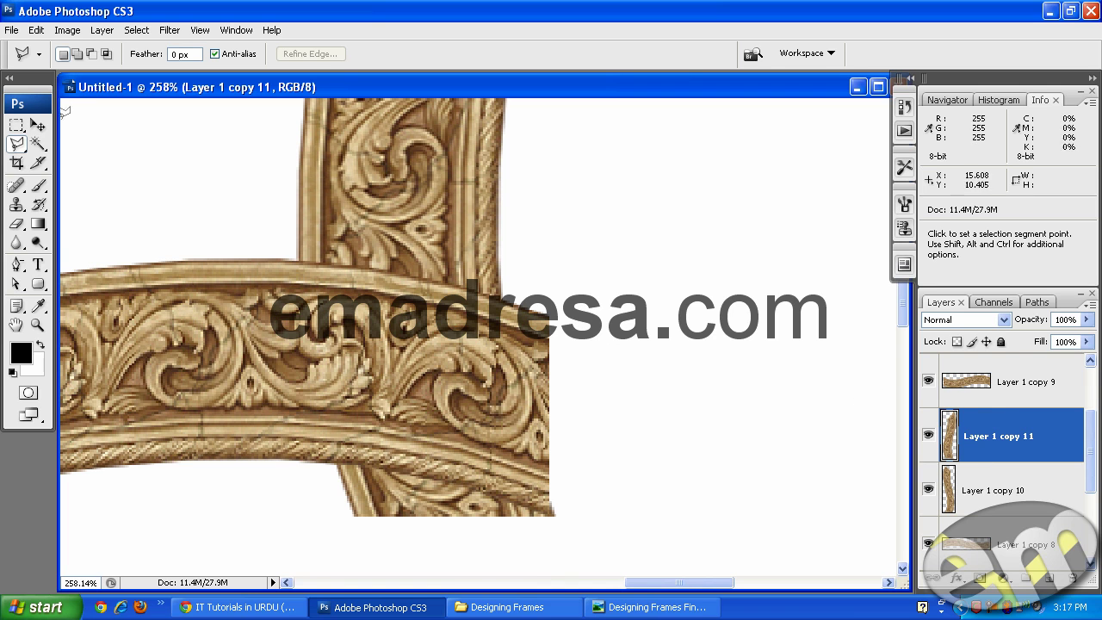
Step: Delete the bottom horizontal piece's triangular overlap at the bottom-right corner
left_click(37, 124)
left_click(219, 336)
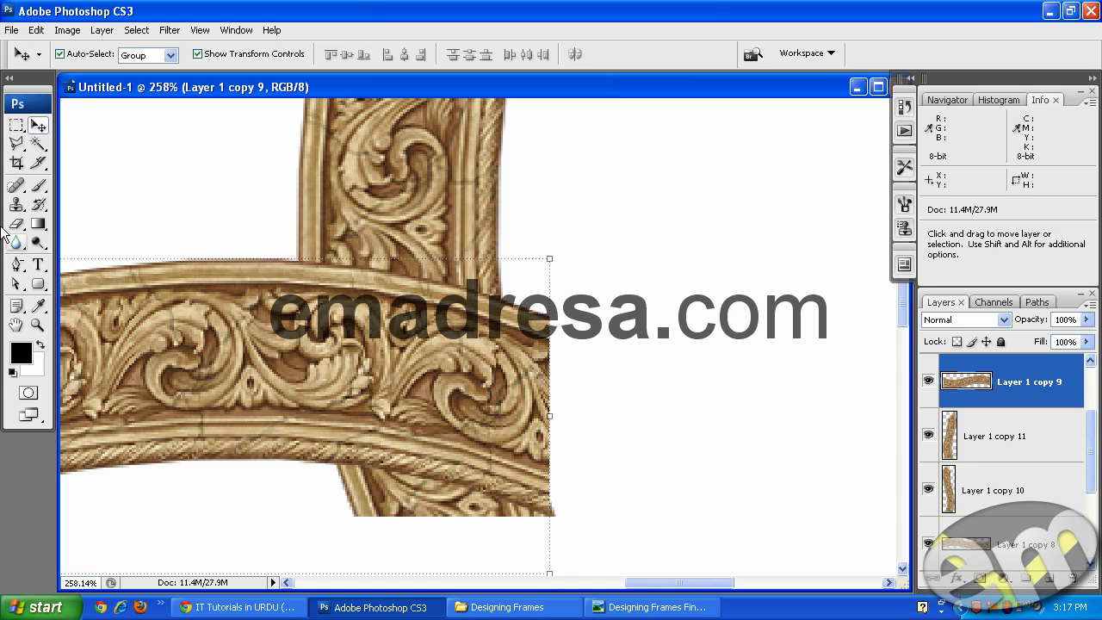
left_click(16, 144)
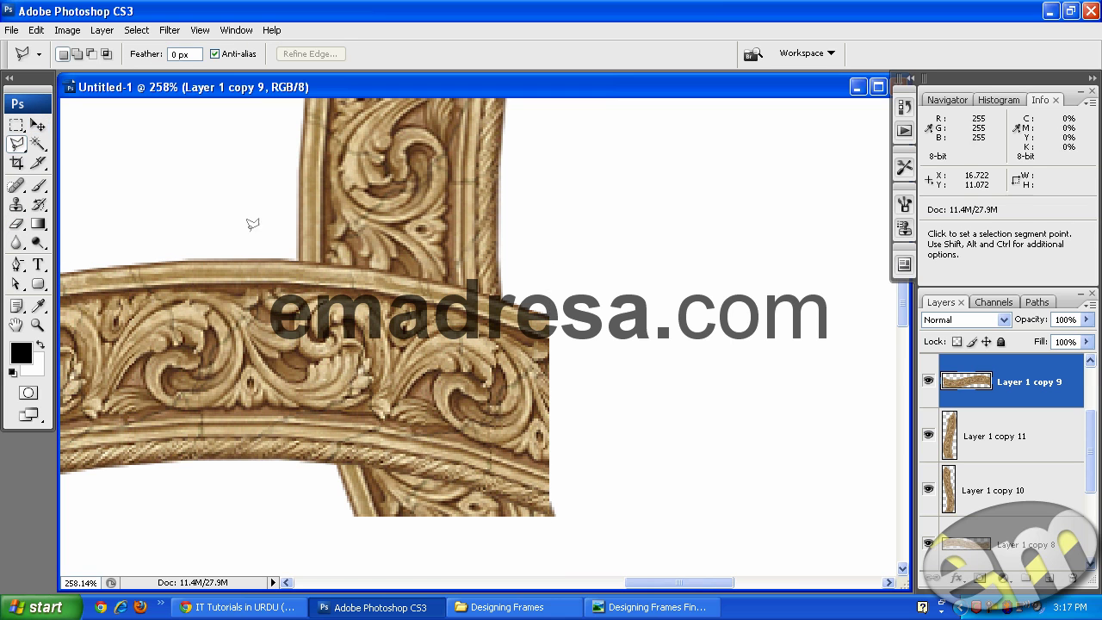
left_click(293, 258)
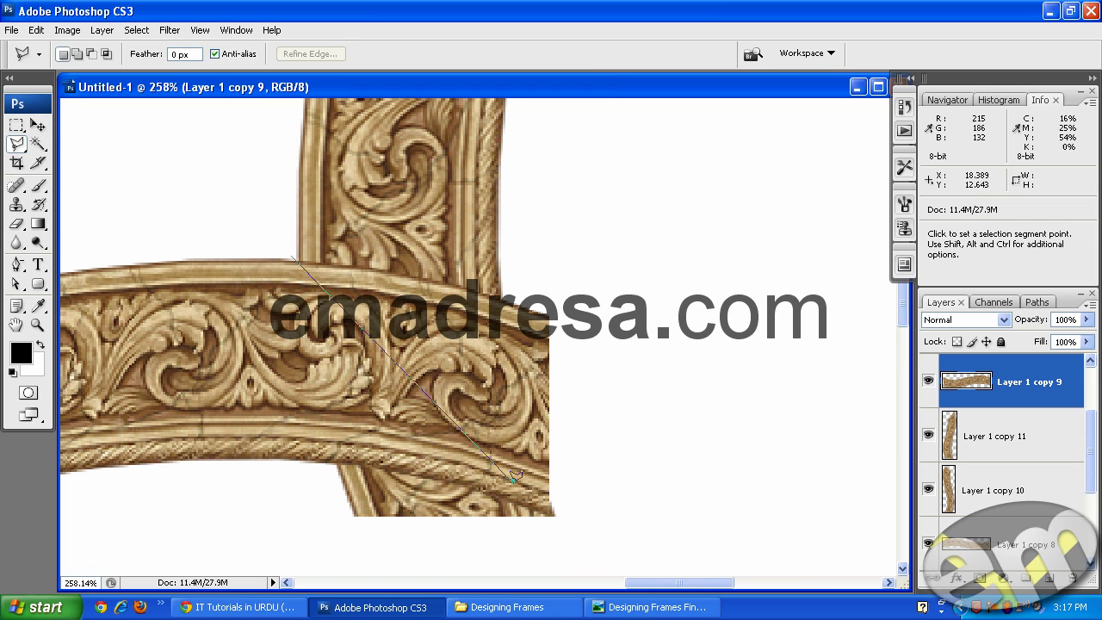
left_click(573, 528)
left_click(580, 250)
left_click(293, 236)
left_click(294, 256)
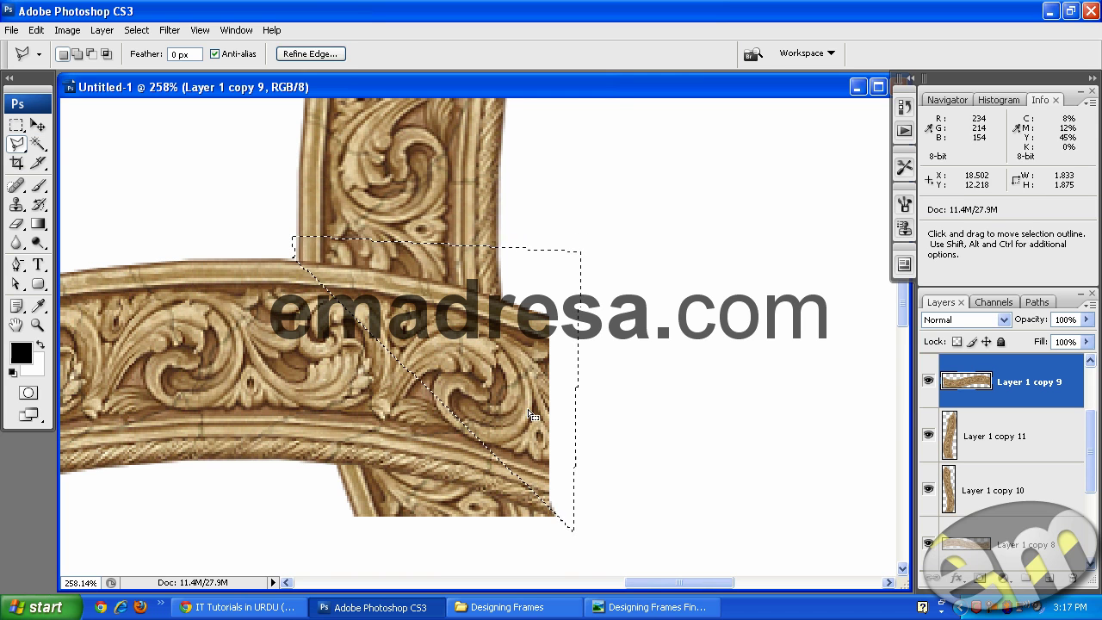
key("Delete")
key("ctrl+d")
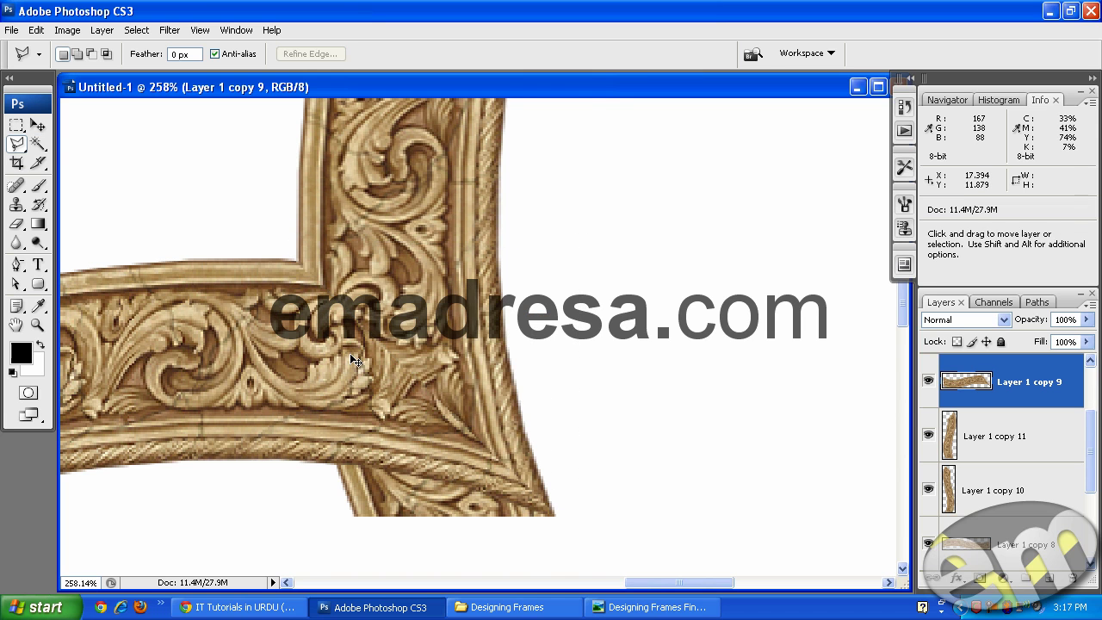
Step: Erase the leftover end along the lower edge of Layer 1 copy 11
left_click(17, 223)
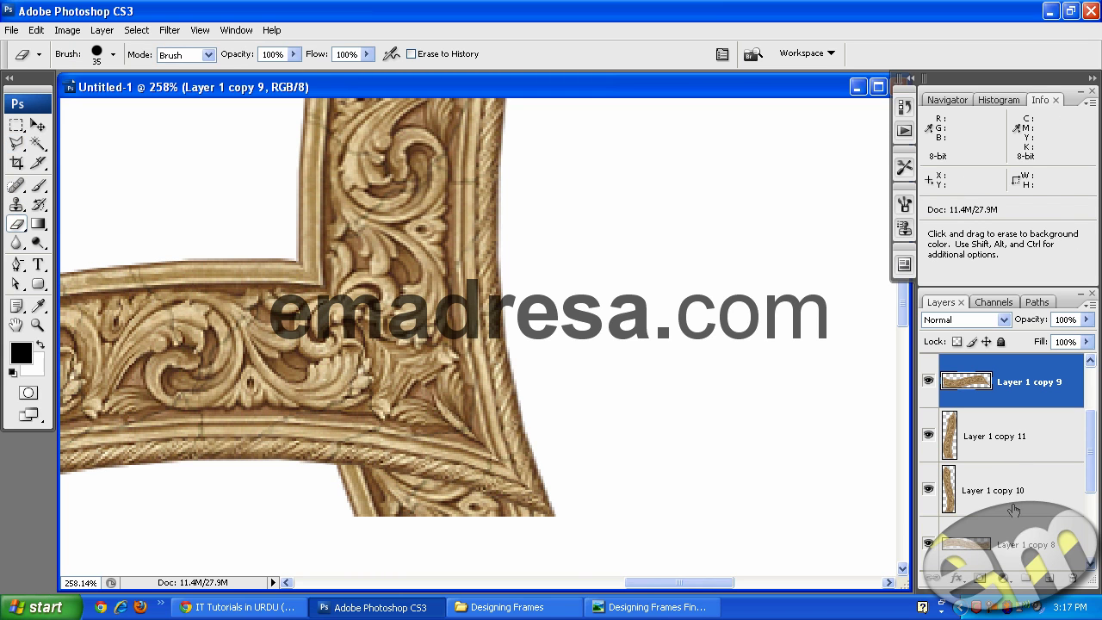
left_click(1048, 443)
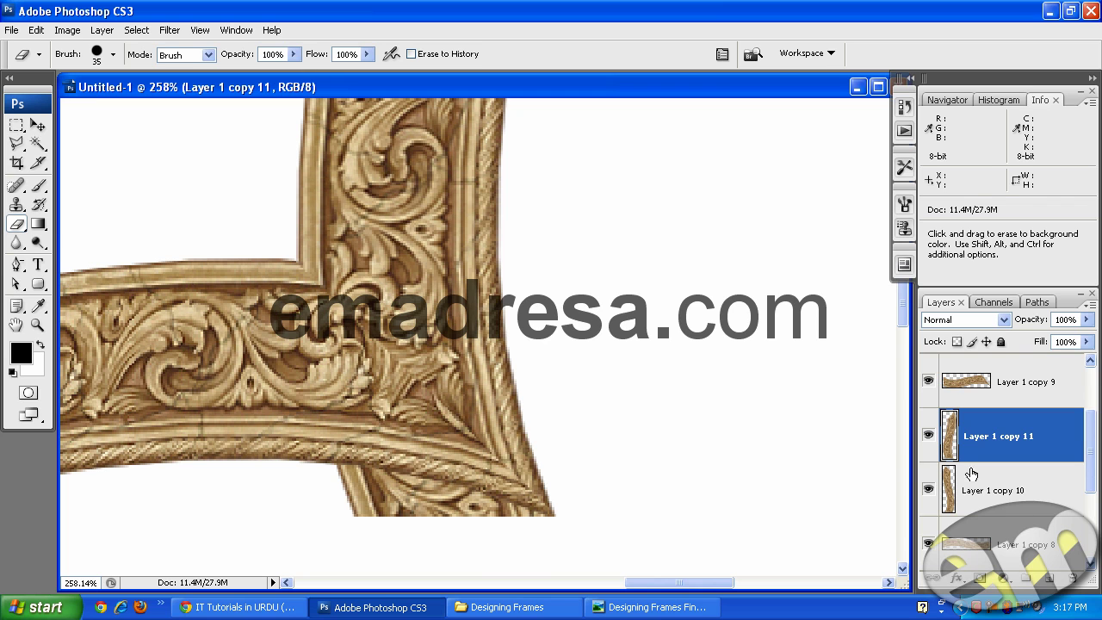
left_click_drag(353, 498, 516, 534)
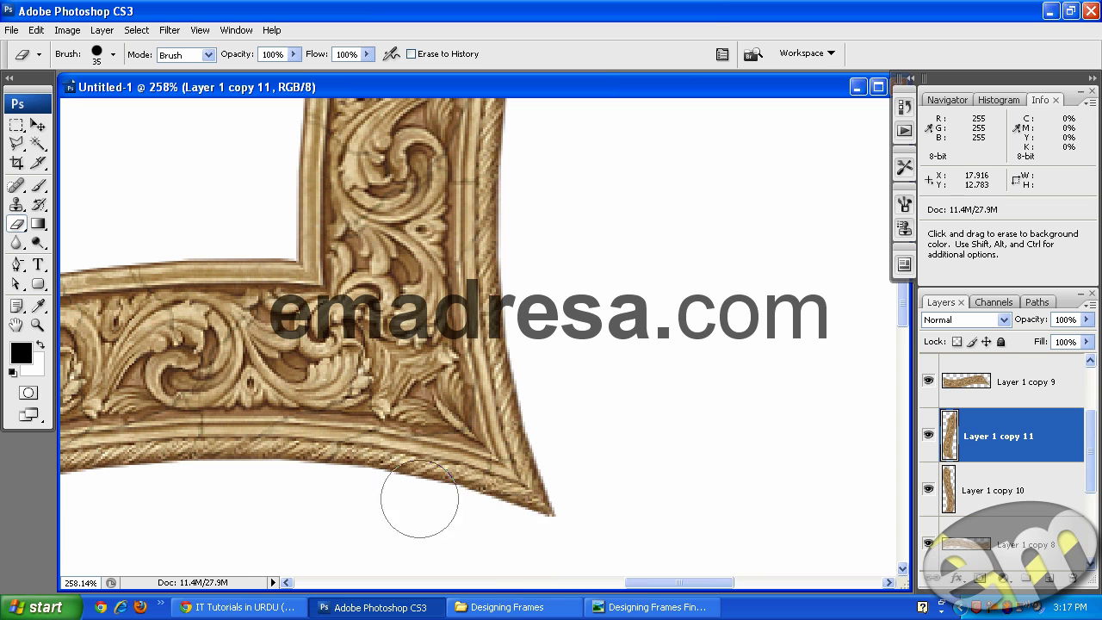
left_click_drag(648, 584, 492, 584)
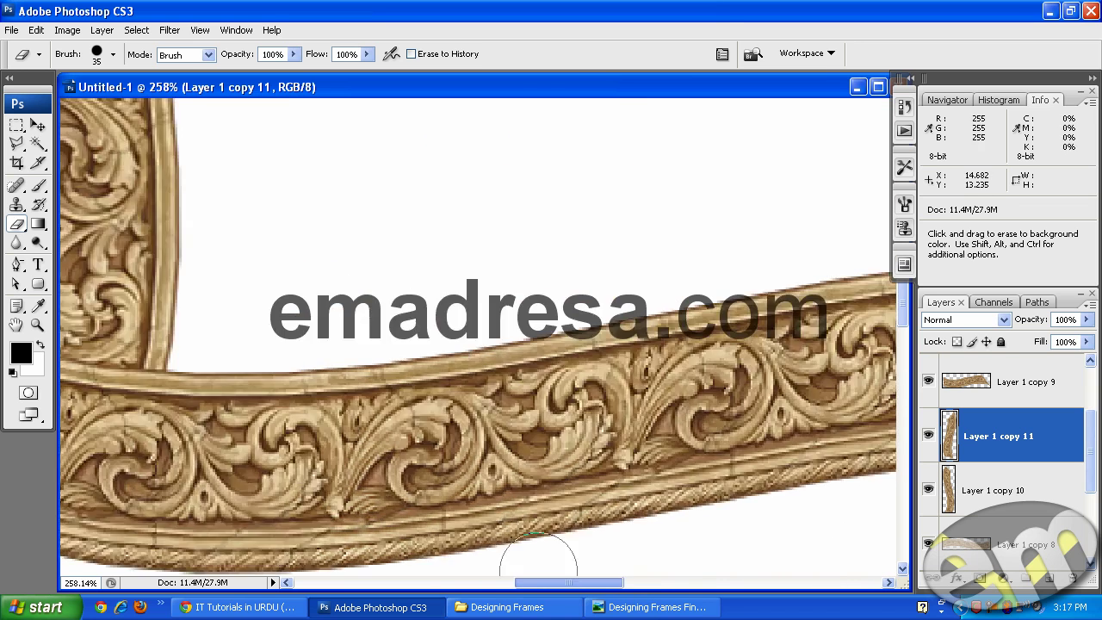
scroll(503, 534, "down", 1)
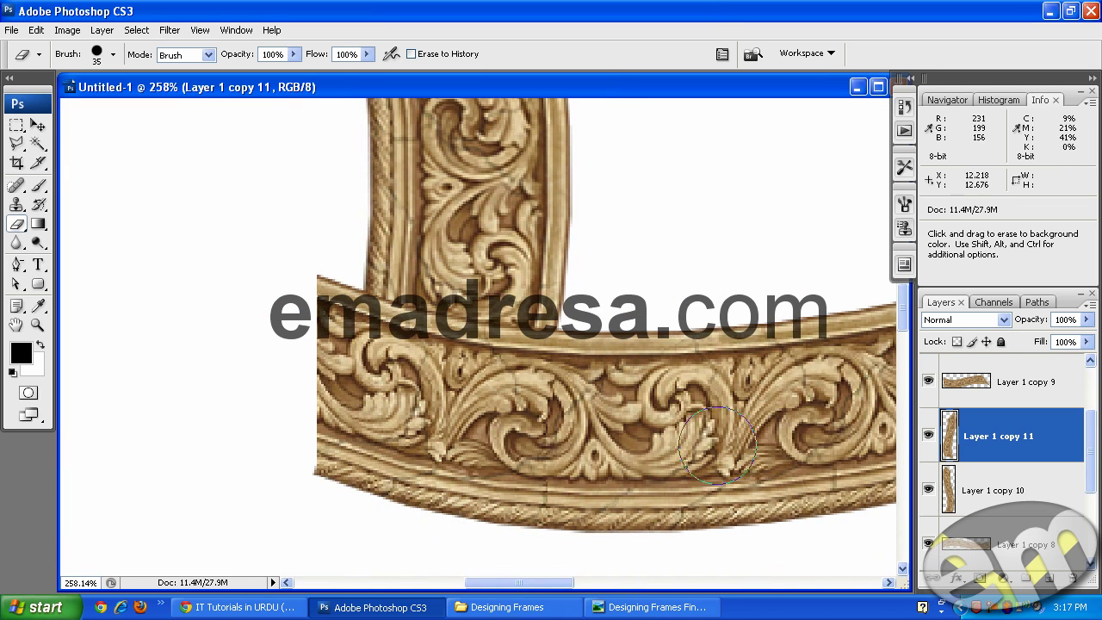
left_click(41, 124)
Step: Cut Layer 1 copy 9's corner overlap diagonally at the bottom-left, then restore 100% opacity
left_click(485, 375)
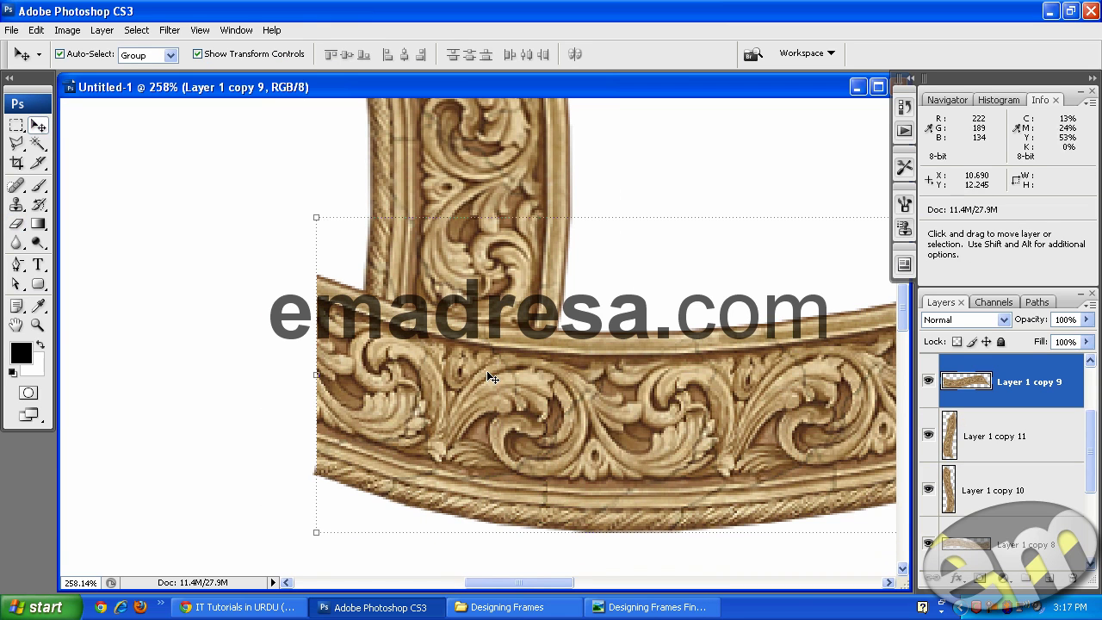
left_click_drag(1035, 325, 1017, 325)
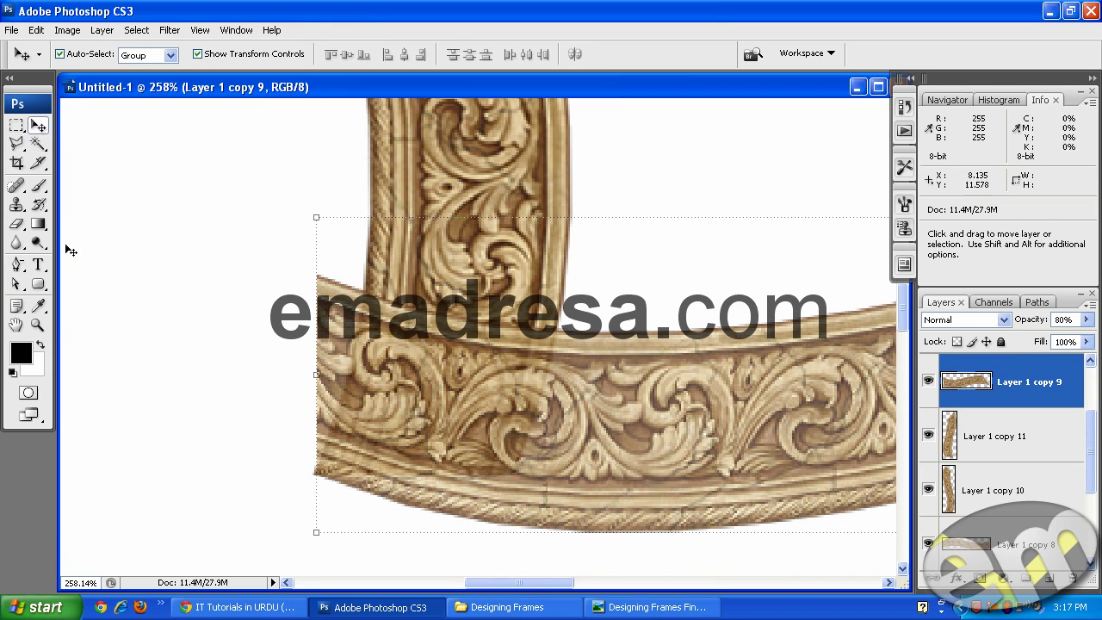
left_click(17, 143)
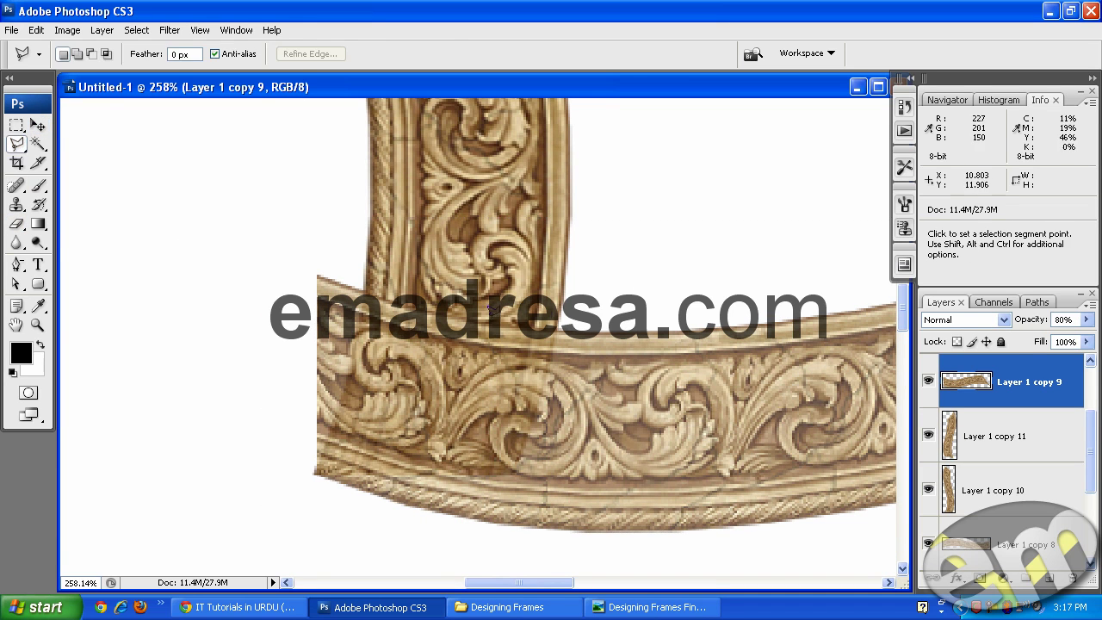
left_click(568, 315)
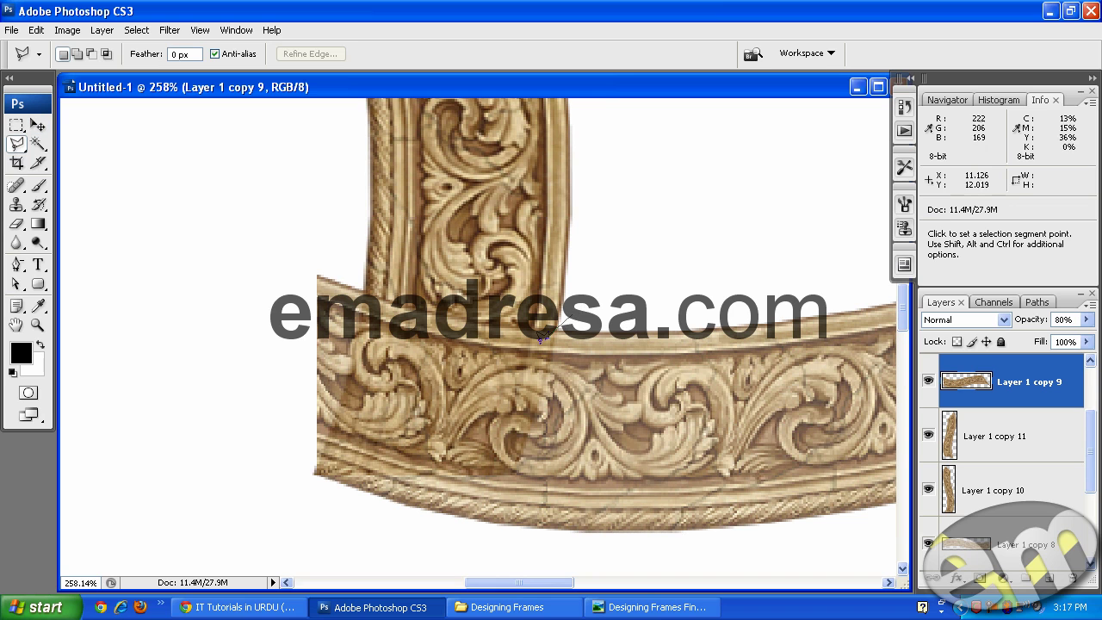
left_click(310, 473)
left_click(251, 241)
left_click(514, 239)
left_click(570, 312)
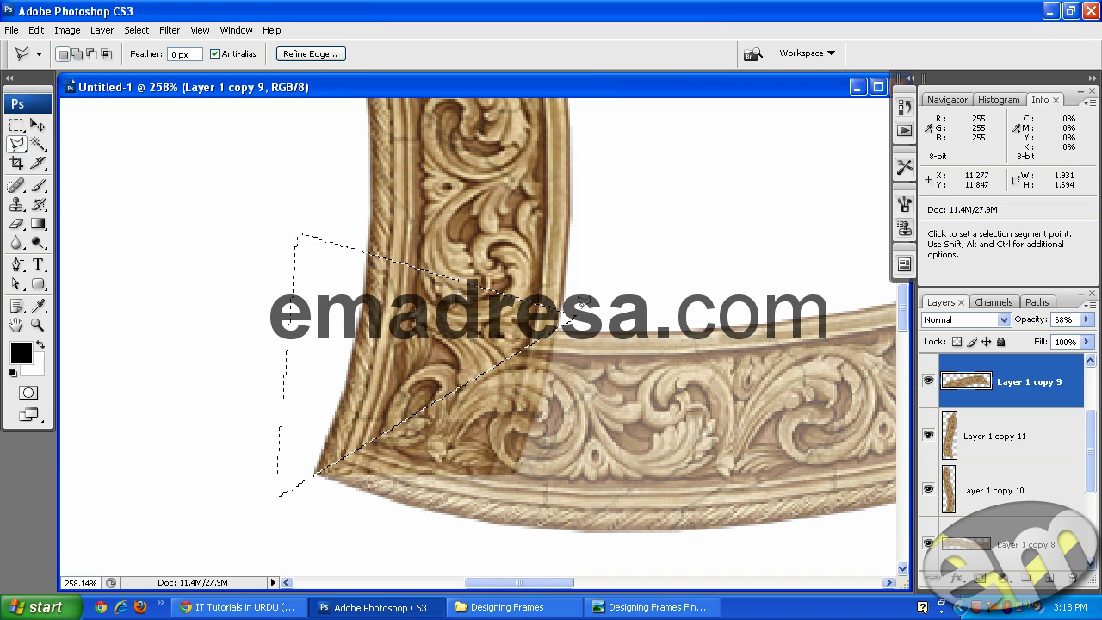
key("ctrl+d")
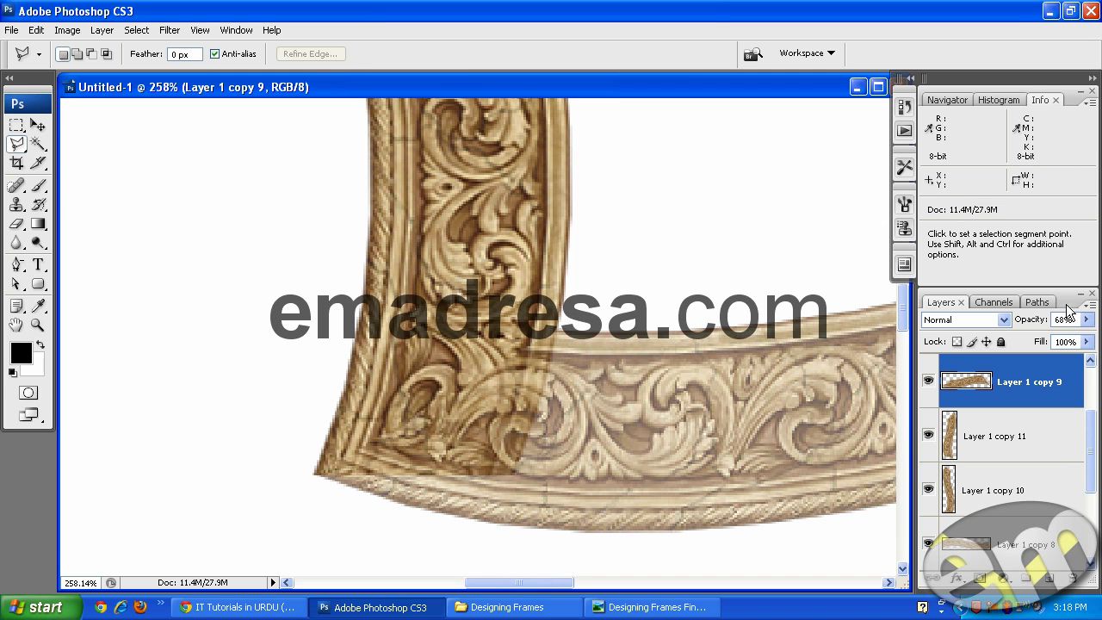
left_click_drag(1022, 320, 1068, 324)
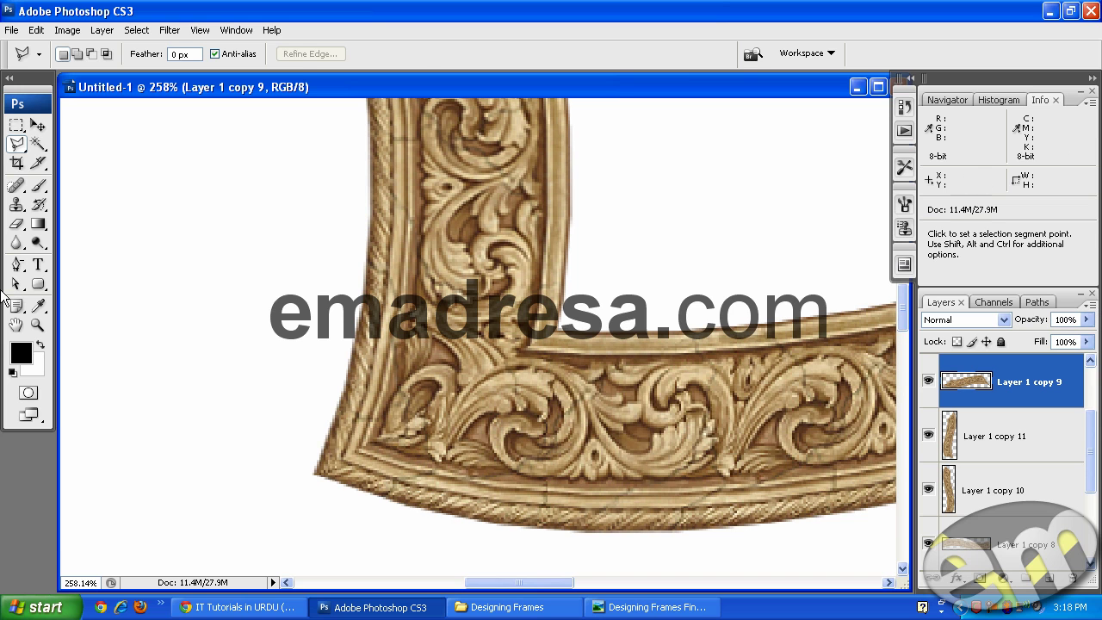
left_click(38, 325)
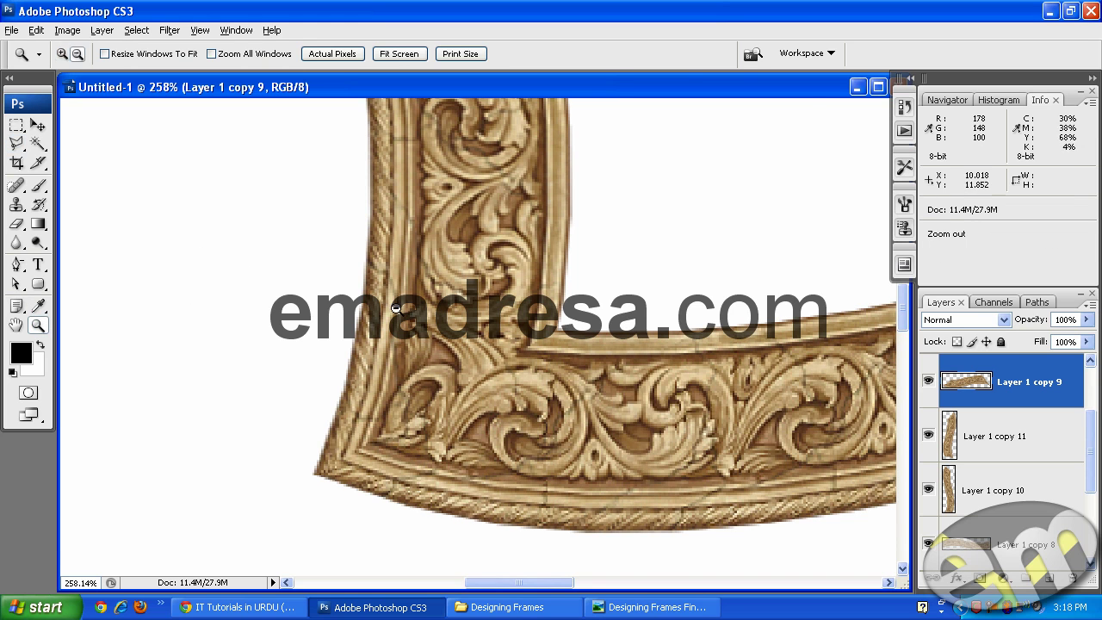
Step: Zoom out, select all four frame piece layers, and merge them with Ctrl+E
left_click(506, 326, "alt")
left_click(505, 325, "alt")
left_click(502, 348, "alt")
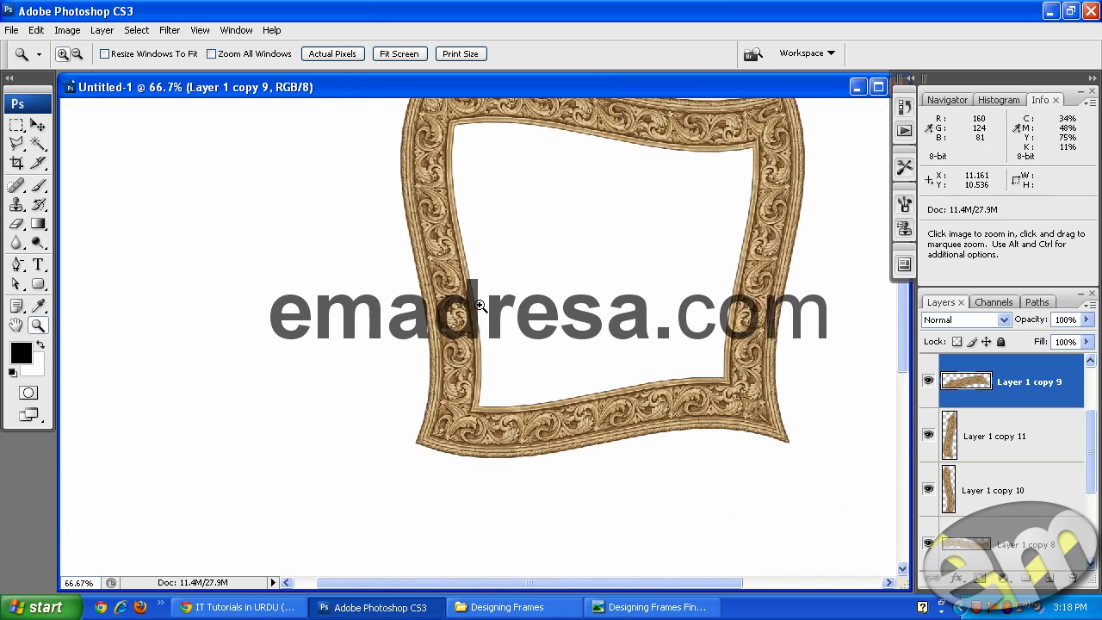
left_click(38, 125)
left_click(215, 197)
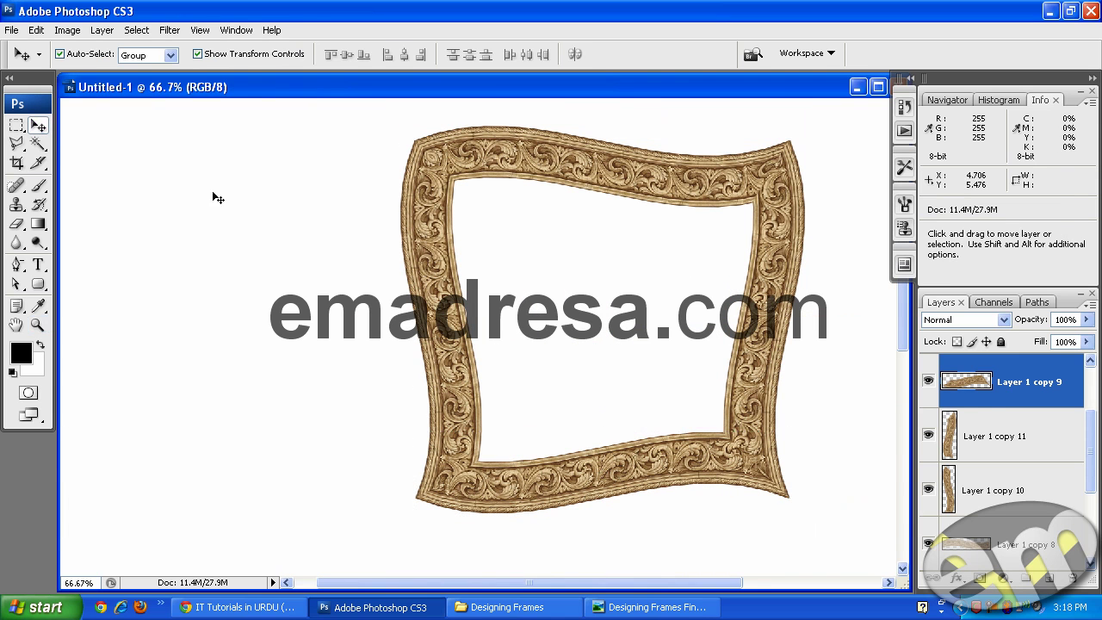
left_click_drag(851, 535, 402, 179)
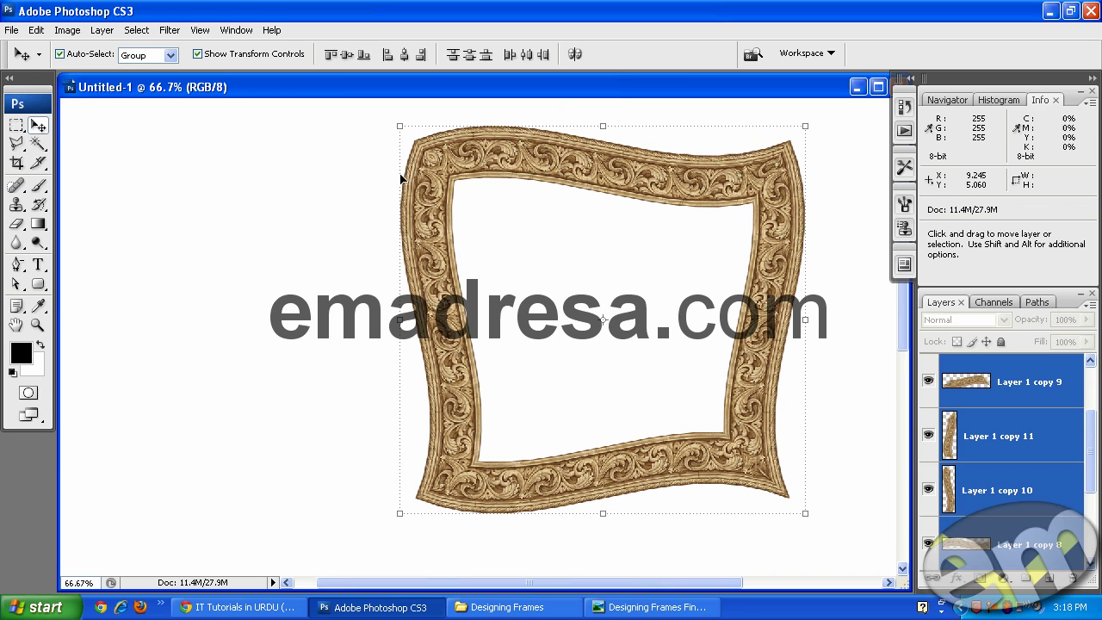
key("ctrl+e")
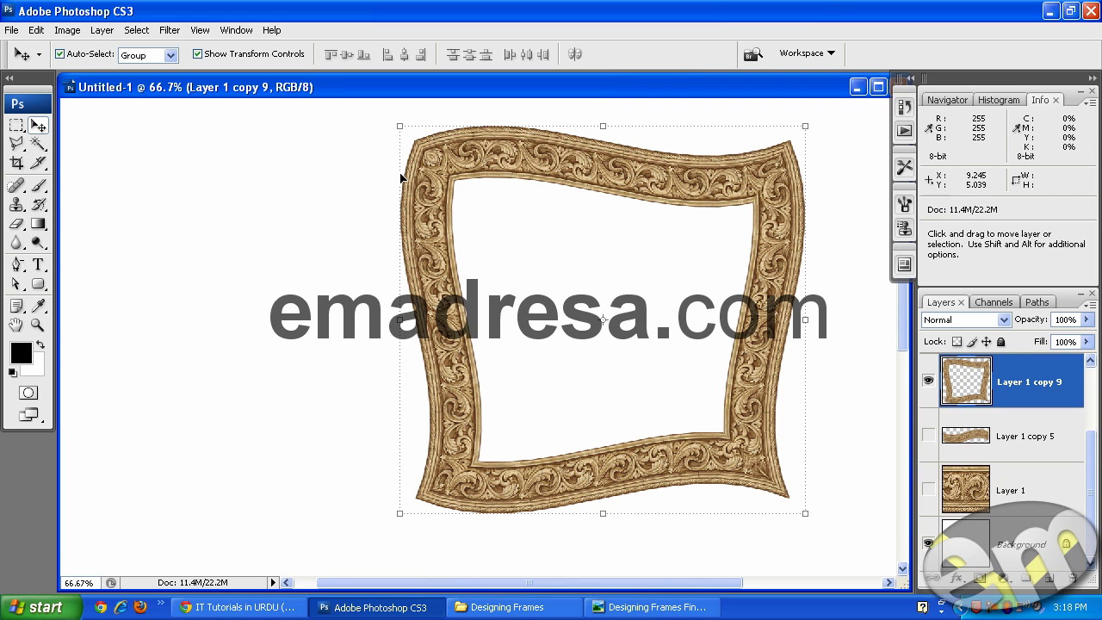
scroll(1046, 474, "up", 2)
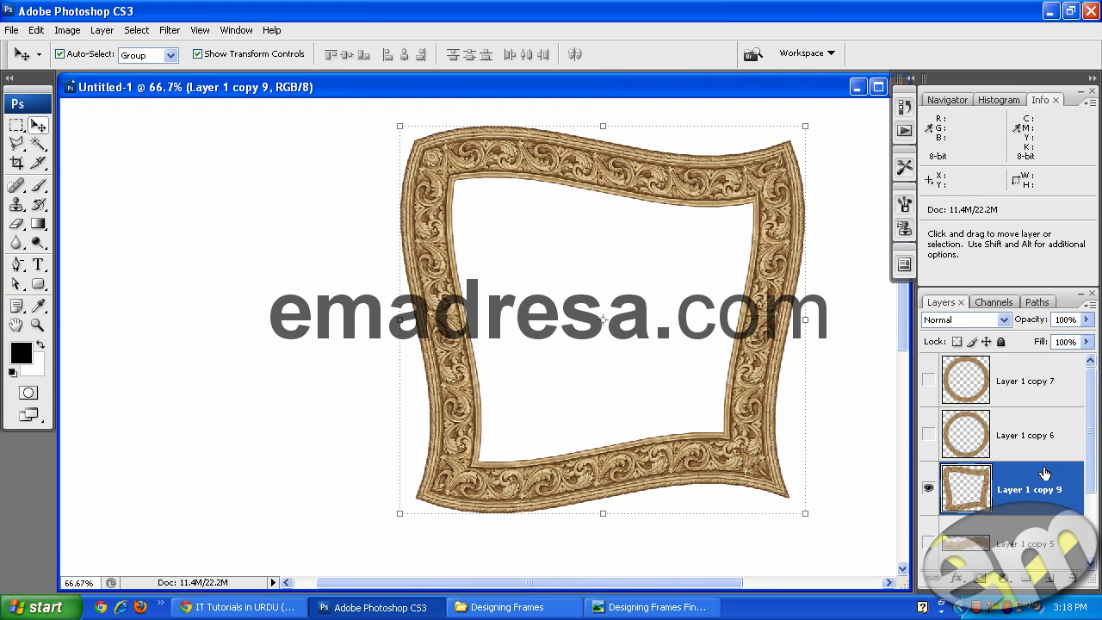
Step: Show Layer 1 copy 6's ring, move it left of the wavy frame, and zoom out to 50%
left_click(927, 435)
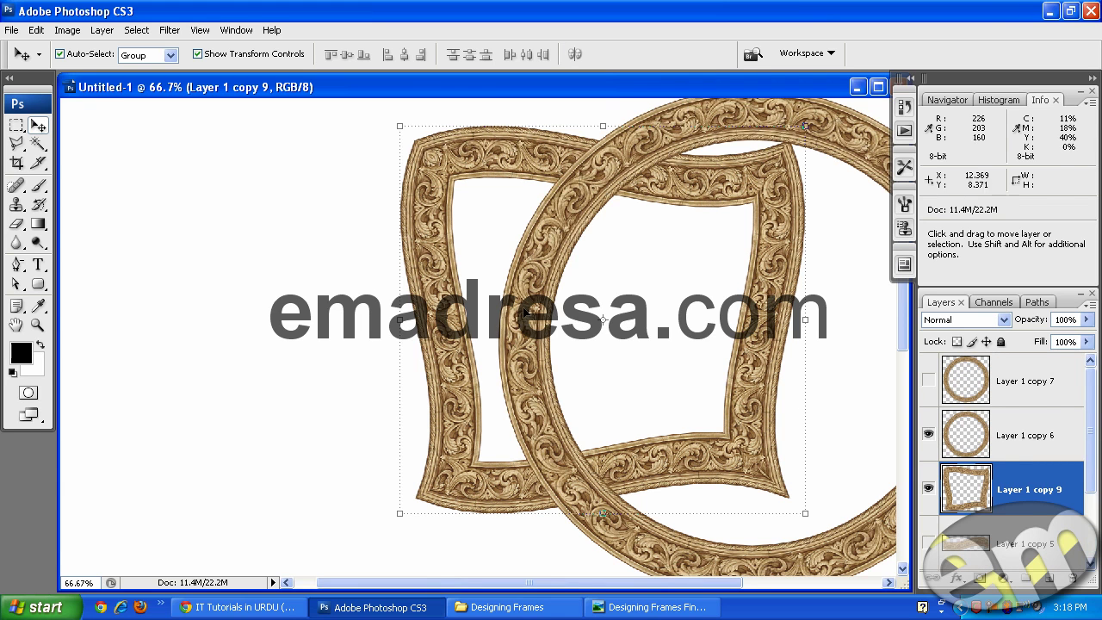
left_click(541, 312)
left_click_drag(541, 311, 39, 310)
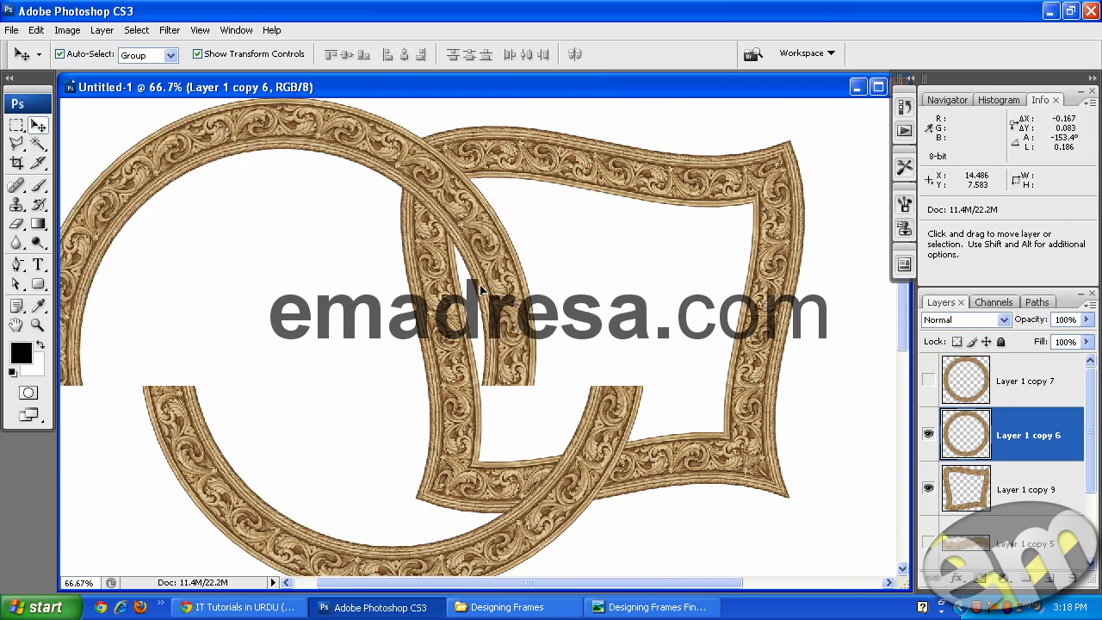
left_click_drag(639, 193, 694, 194)
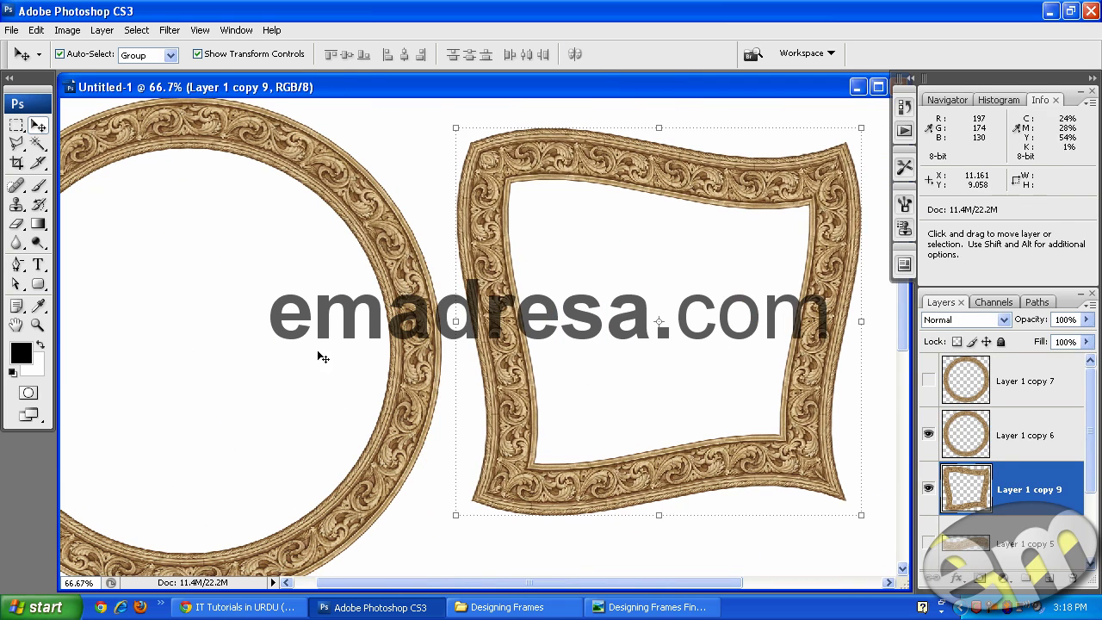
left_click(31, 325)
left_click(220, 315)
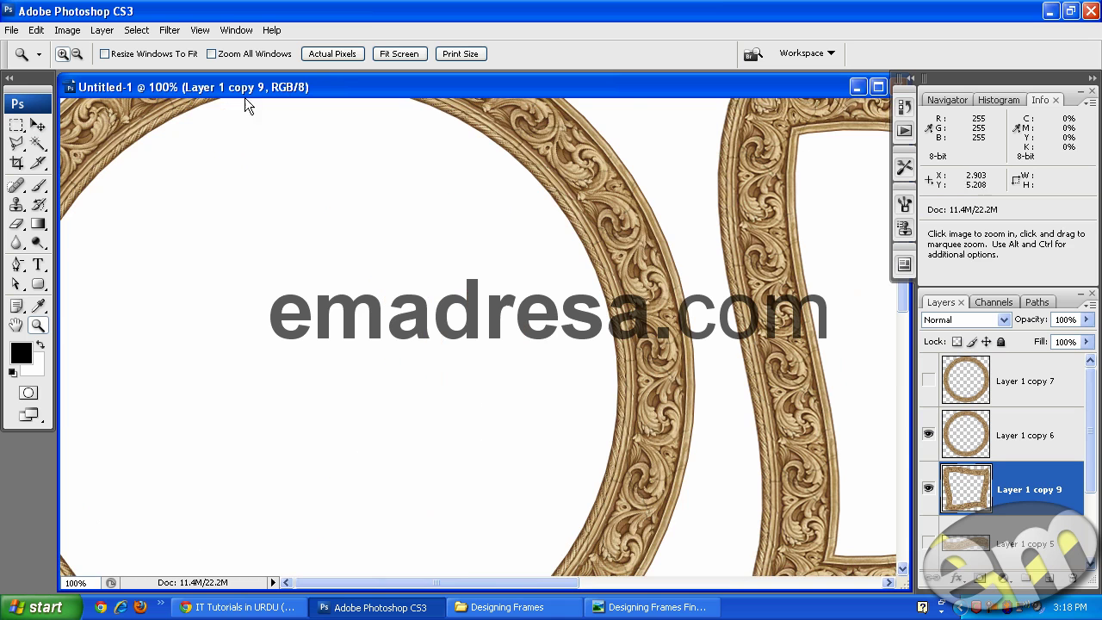
left_click(77, 54)
left_click(344, 352)
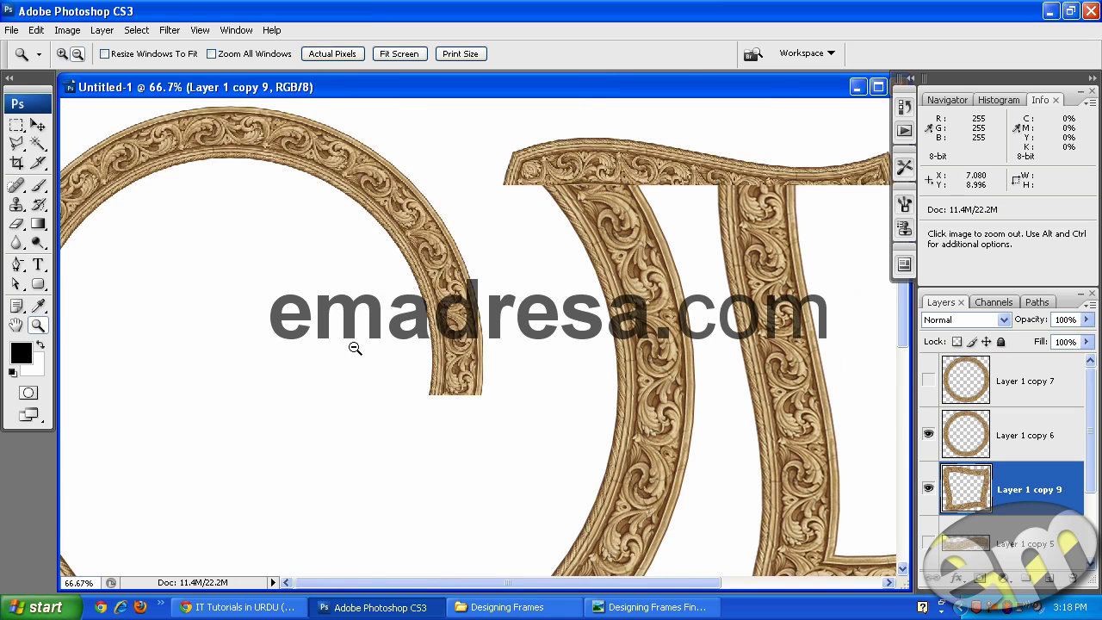
left_click(357, 361)
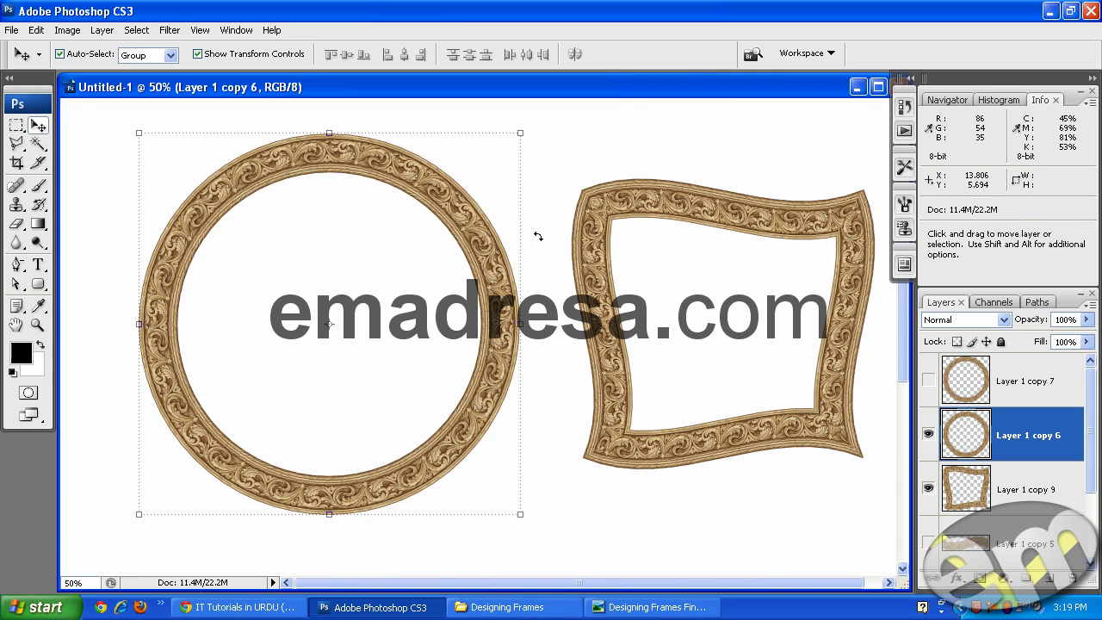
Step: Apply Filter > Sharpen > Sharpen to the merged wavy frame on Layer 1 copy 9
left_click(648, 199)
left_click(169, 31)
mouse_move(187, 279)
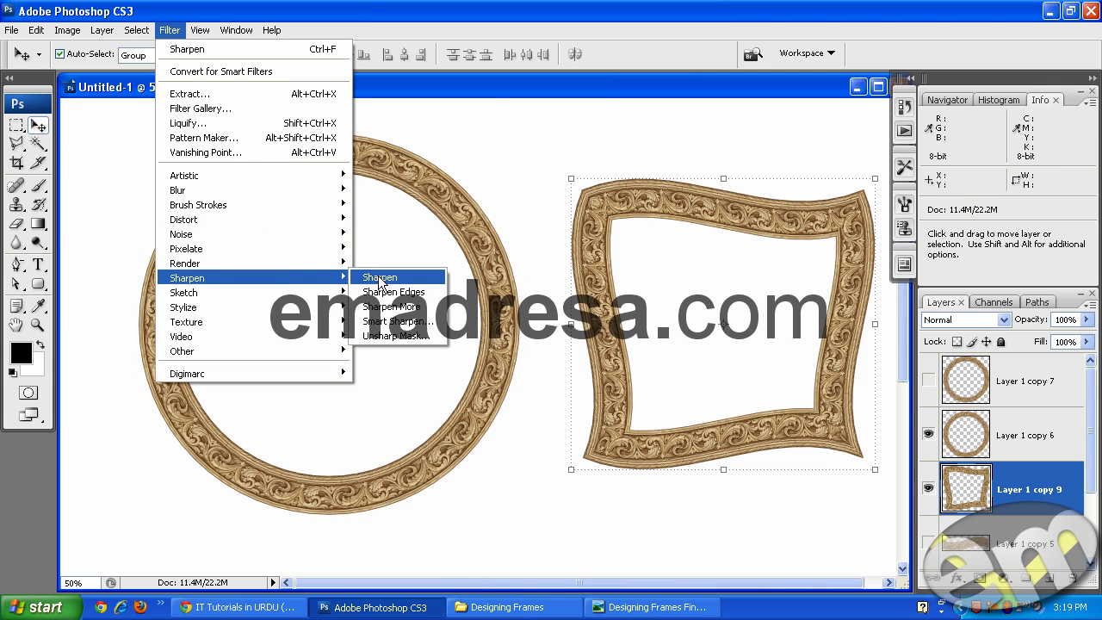
left_click(379, 278)
left_click(495, 125)
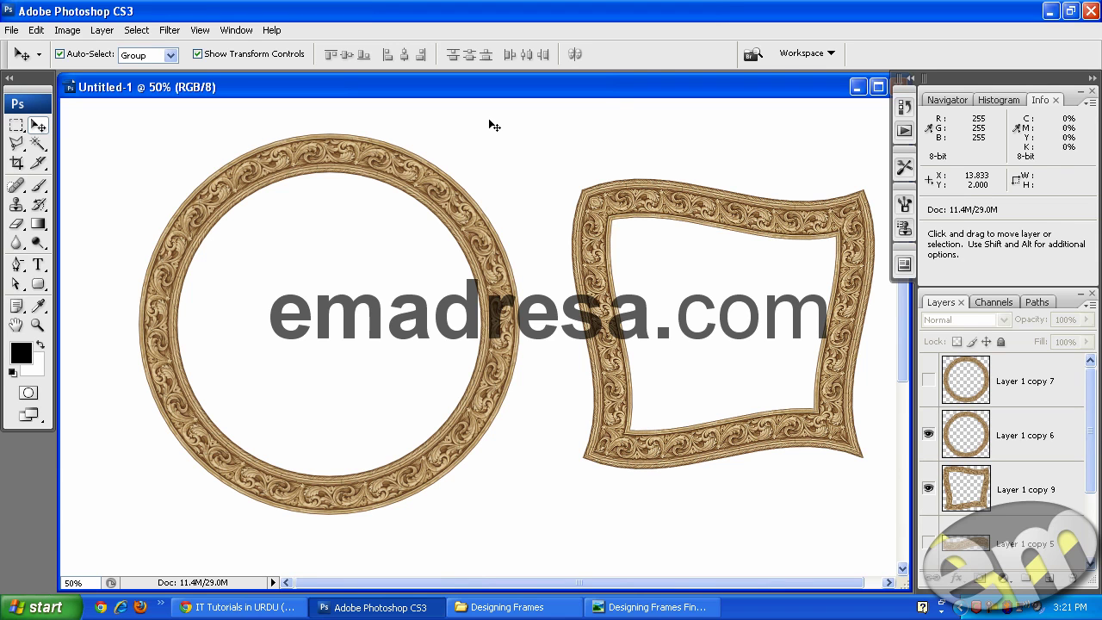
Step: Switch to Chrome and show the IT Janat forum tab
left_click(241, 607)
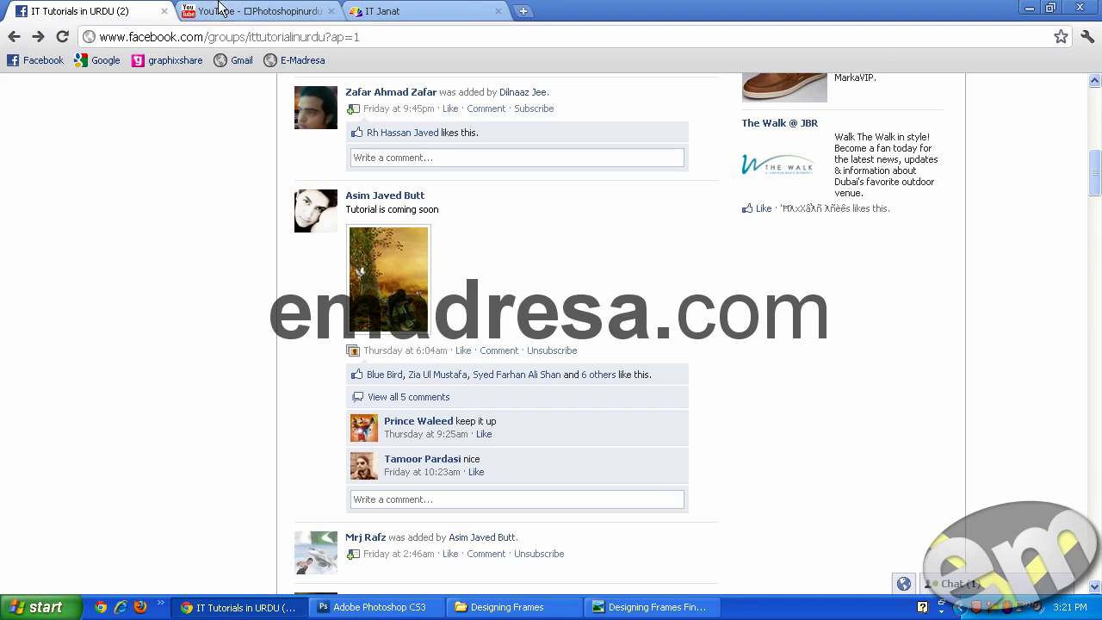
left_click(382, 10)
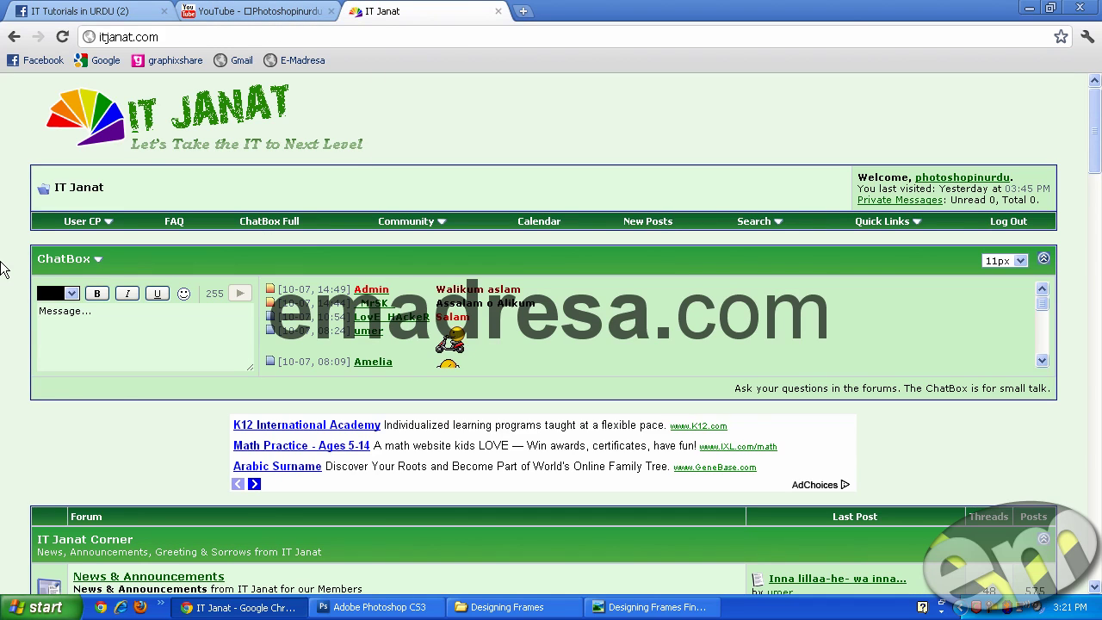